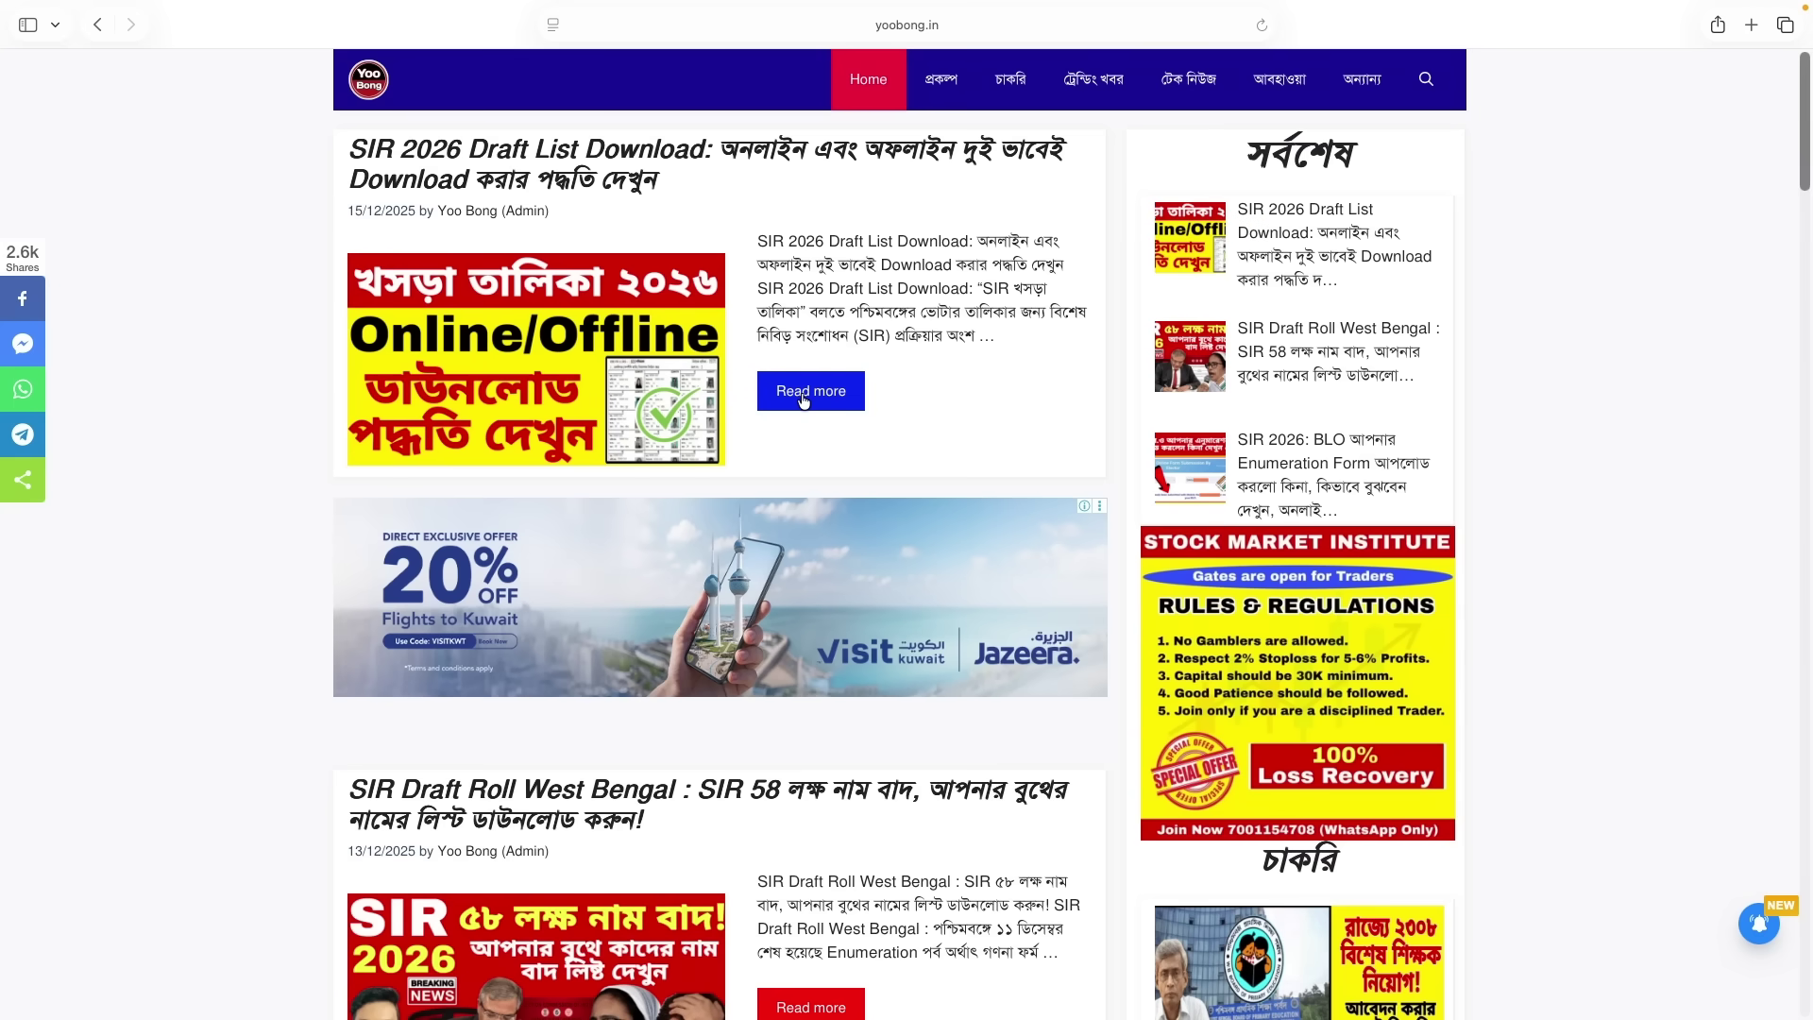
Open the "SIR 2026 Draft List Download" article from the home page and dismiss the full-page advertisement
{"action": "left_click", "coordinate": [547, 359]}
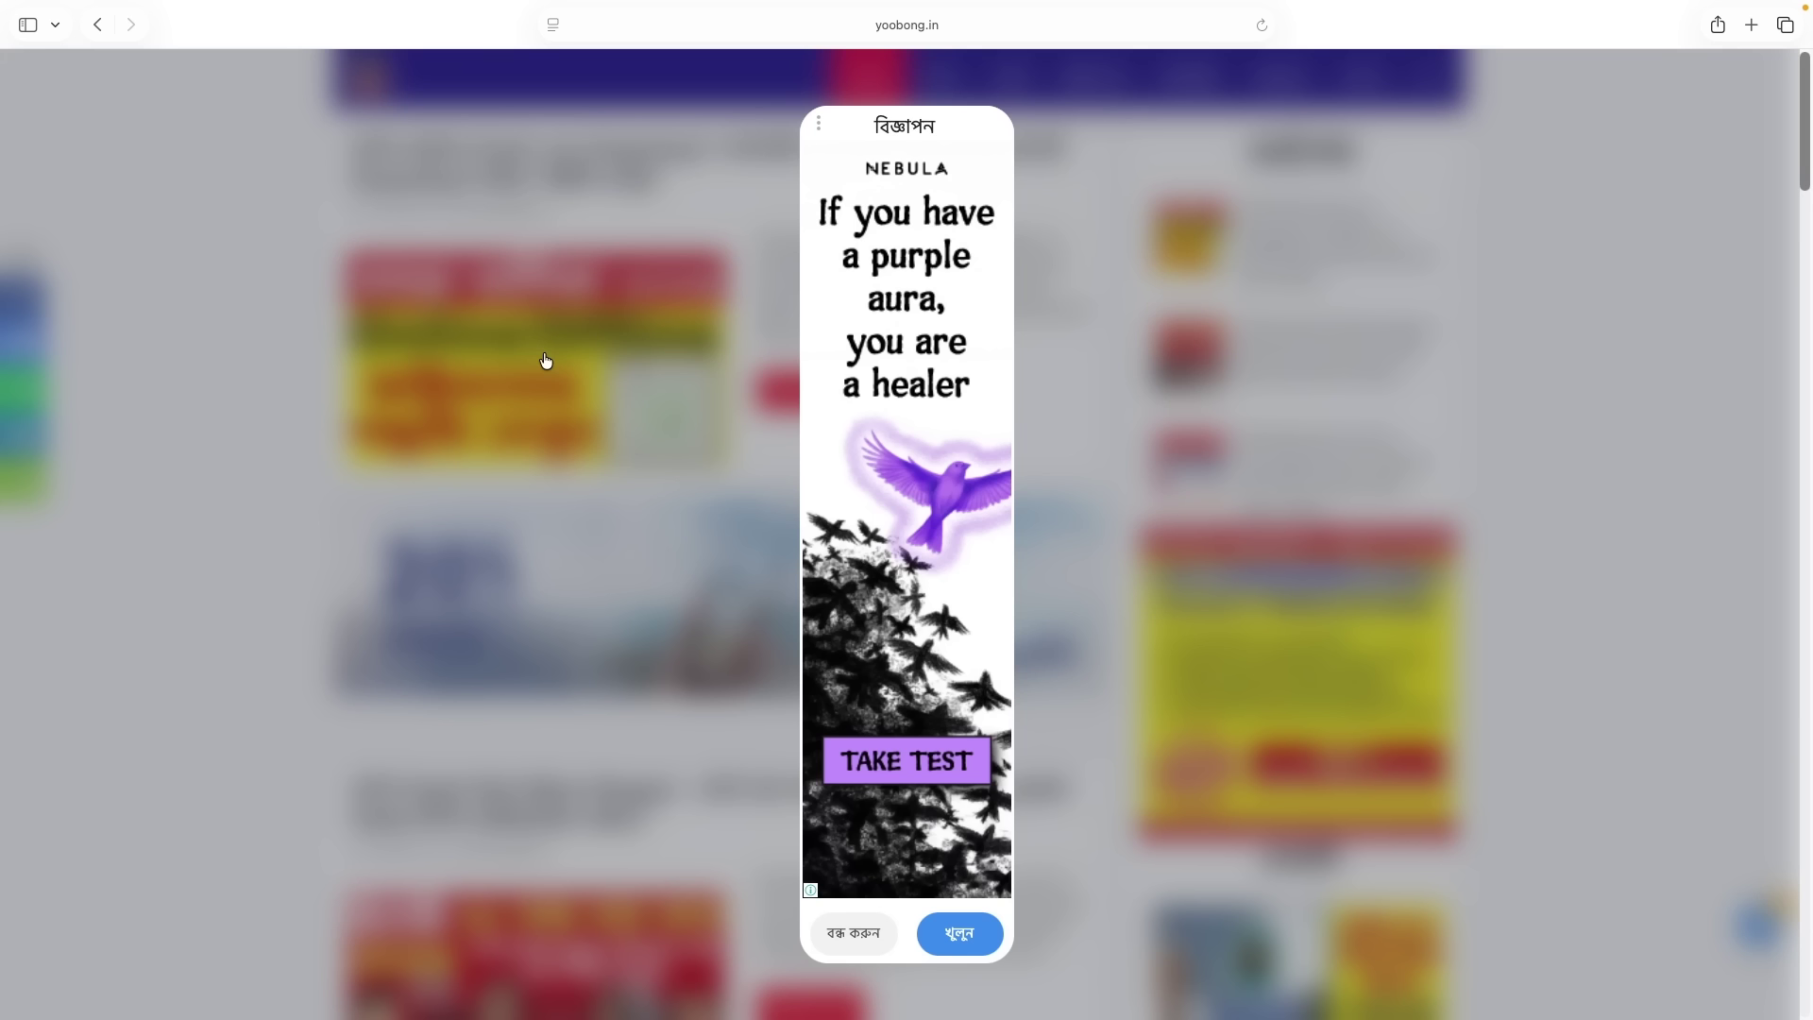
{"action": "left_click", "coordinate": [855, 937]}
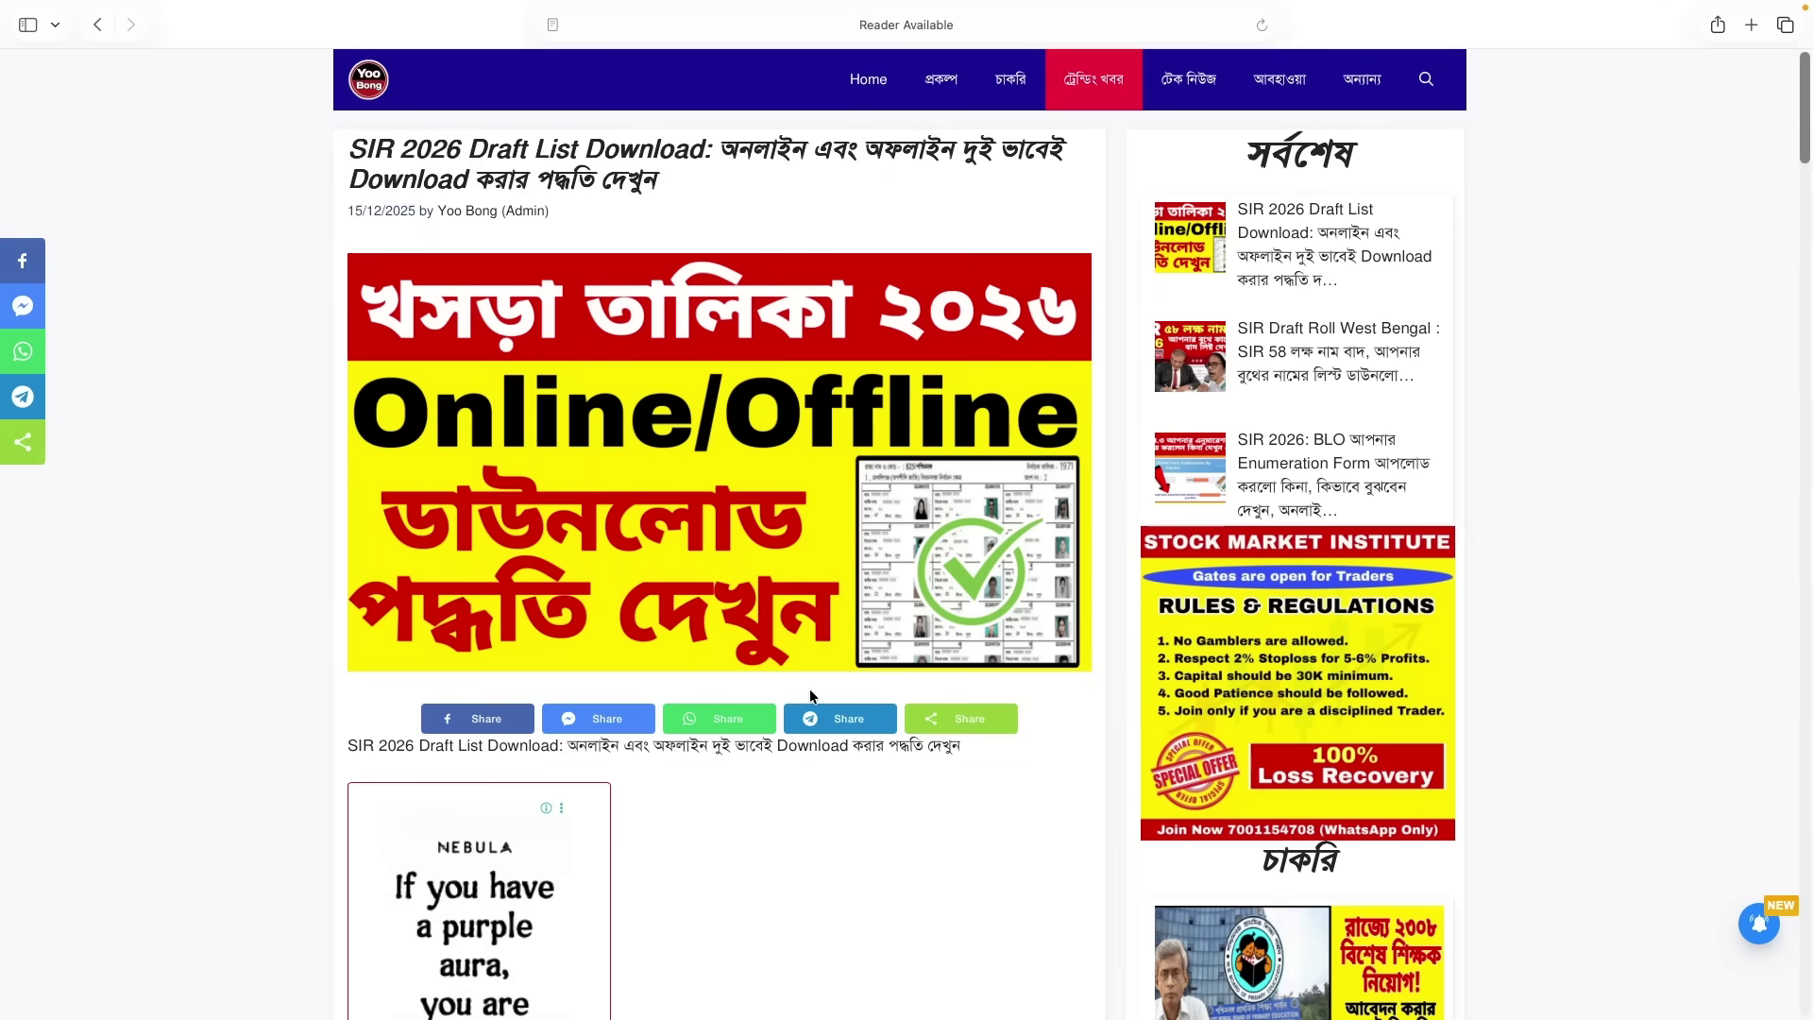
Read the article's "Online Method (Official Portals)" section, covering the CEO West Bengal site, the voters.eci.gov.in roll download page and the ECINet app
{"action": "scroll", "coordinate": [870, 828], "scroll_direction": "down", "scroll_amount": 5}
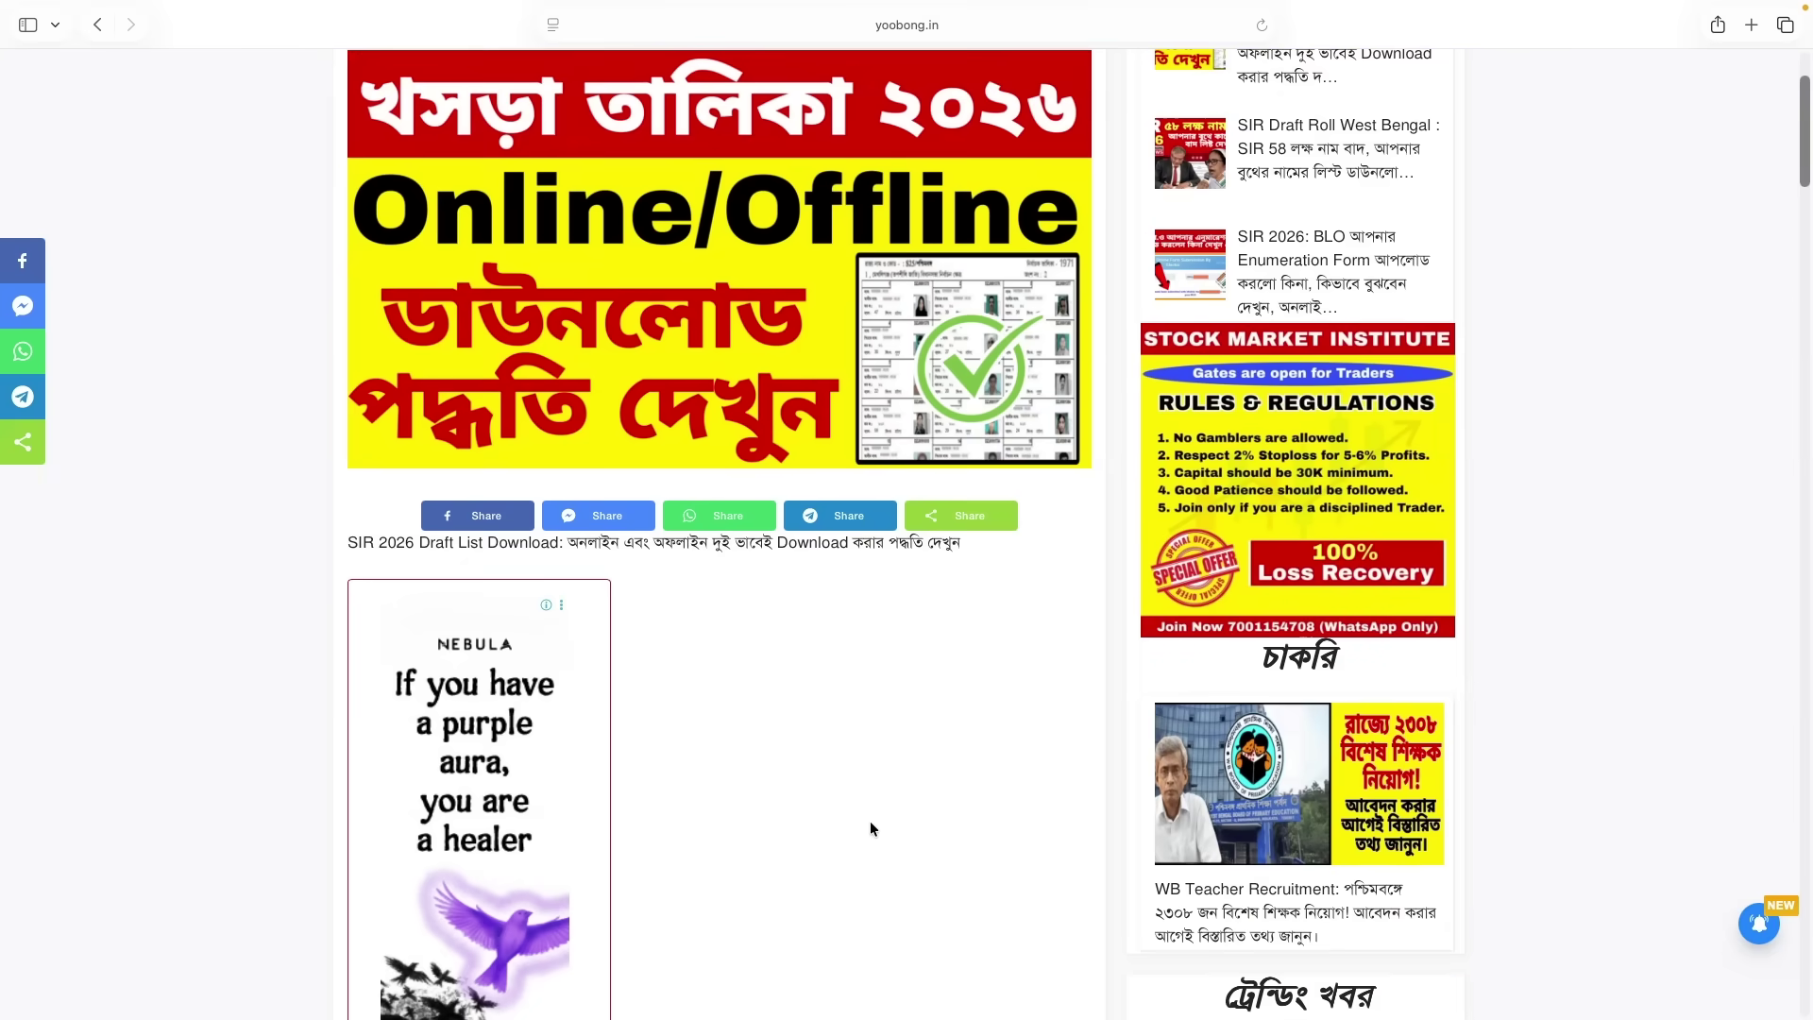
{"action": "scroll", "coordinate": [871, 827], "scroll_direction": "down", "scroll_amount": 15}
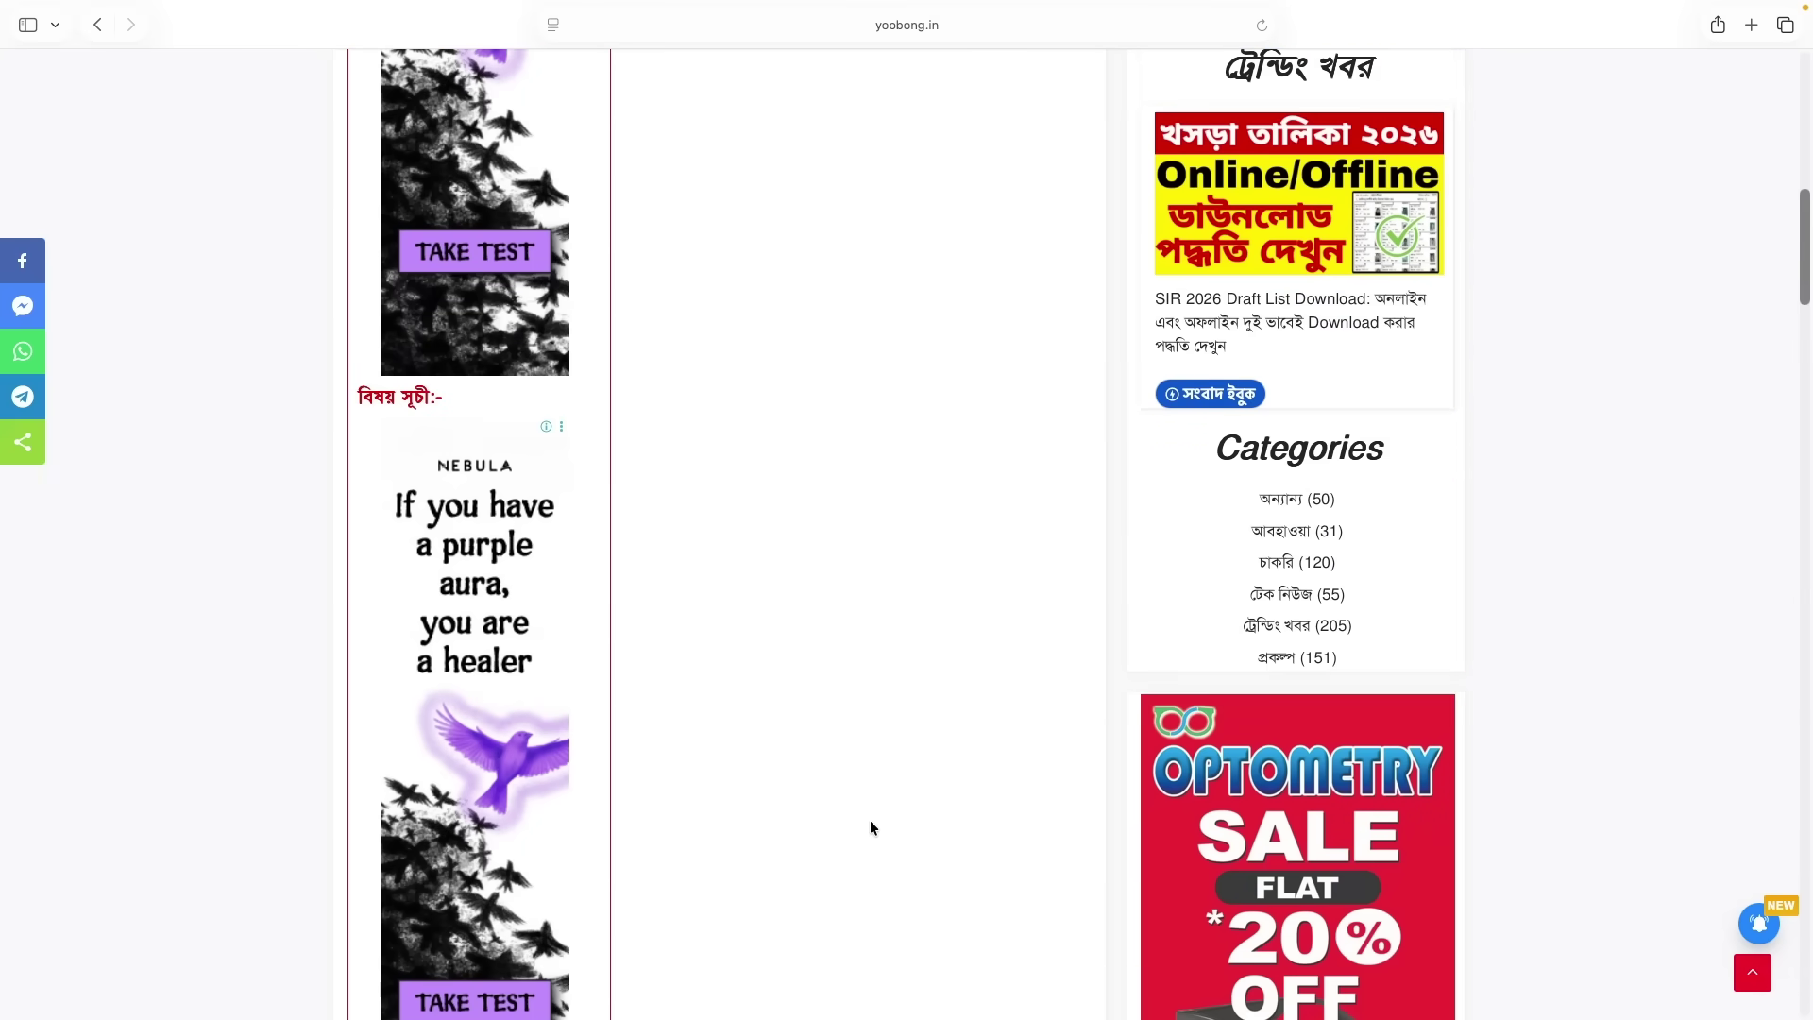
{"action": "scroll", "coordinate": [869, 821], "scroll_direction": "down", "scroll_amount": 8}
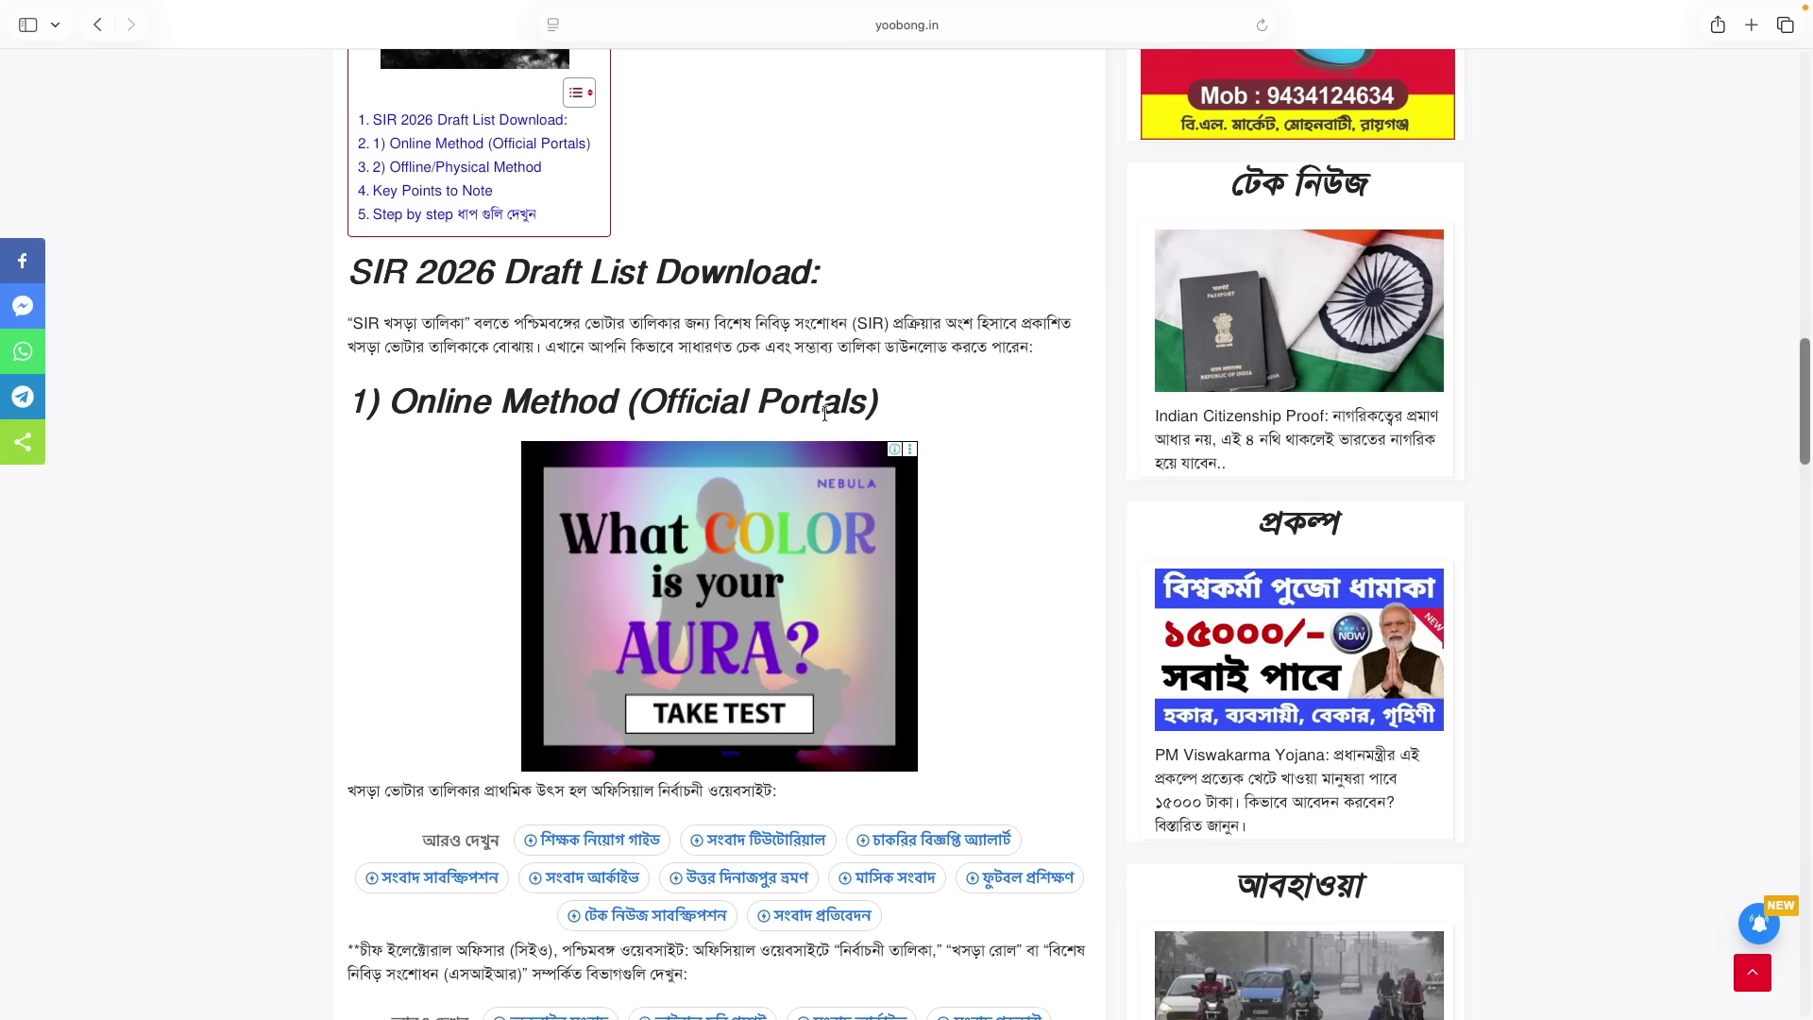
{"action": "scroll", "coordinate": [817, 417], "scroll_direction": "down", "scroll_amount": 3}
{"action": "scroll", "coordinate": [603, 520], "scroll_direction": "down", "scroll_amount": 3}
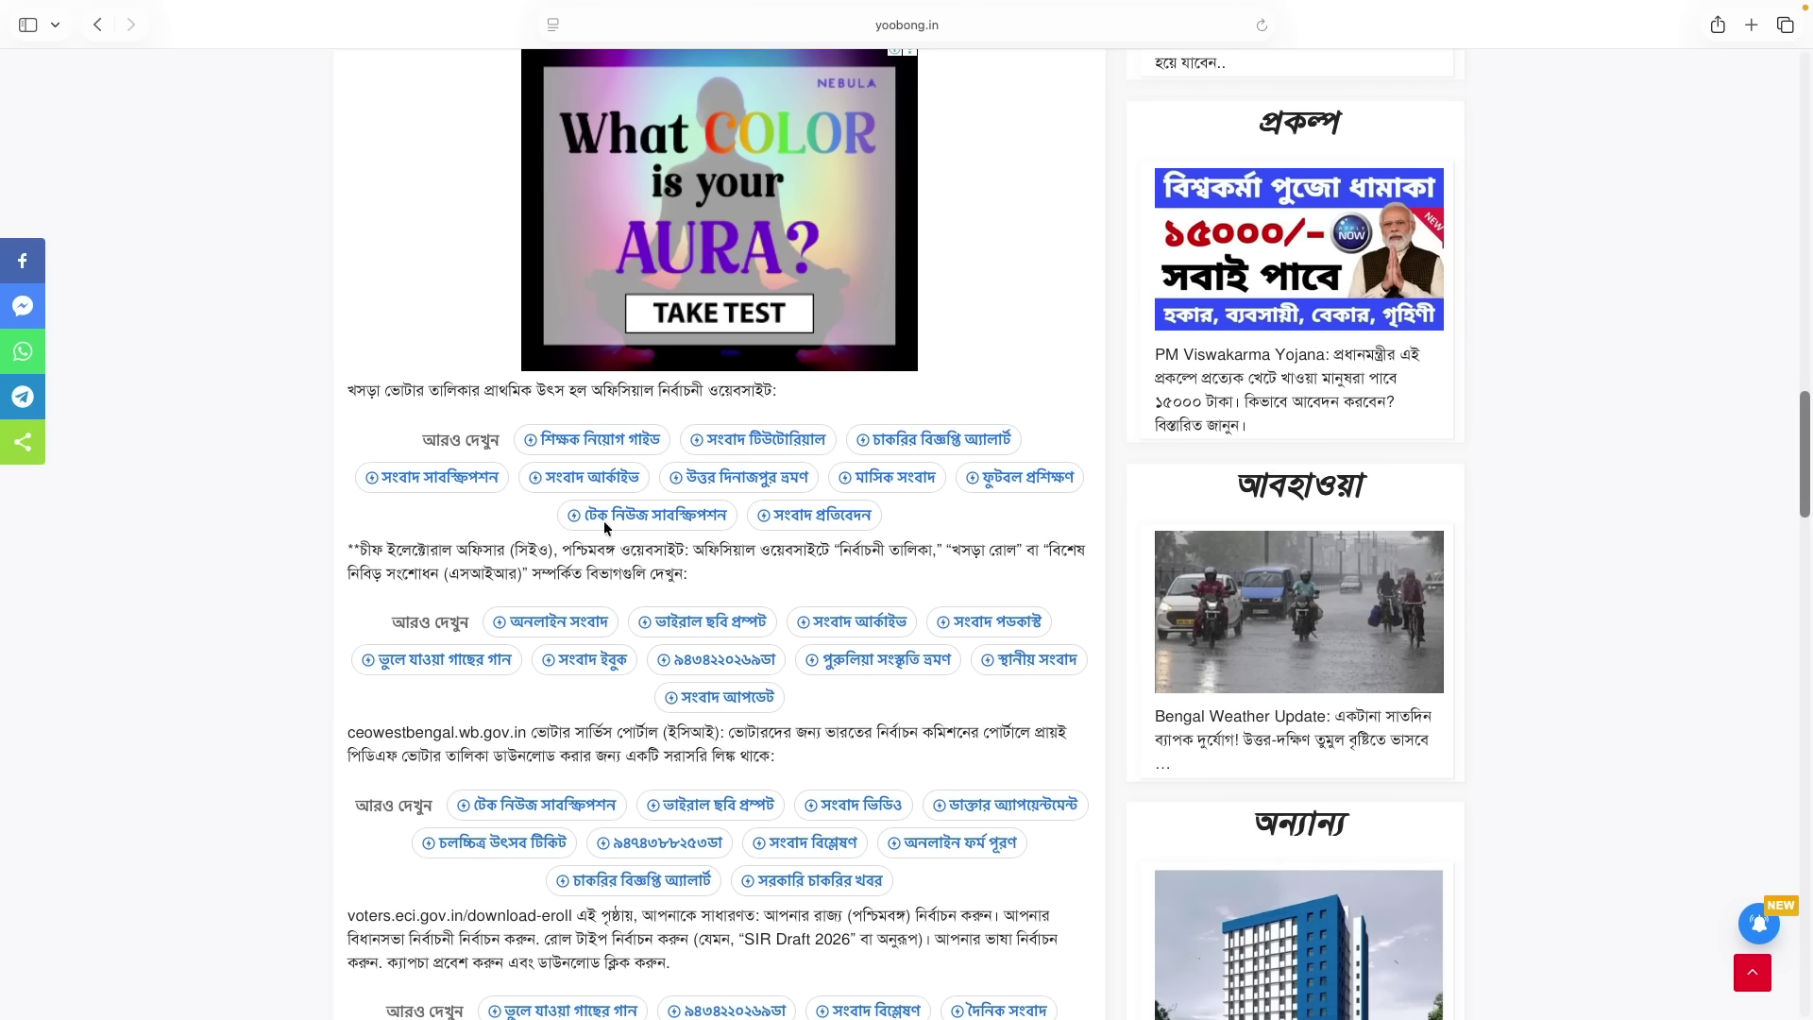
{"action": "scroll", "coordinate": [364, 517], "scroll_direction": "down", "scroll_amount": 3}
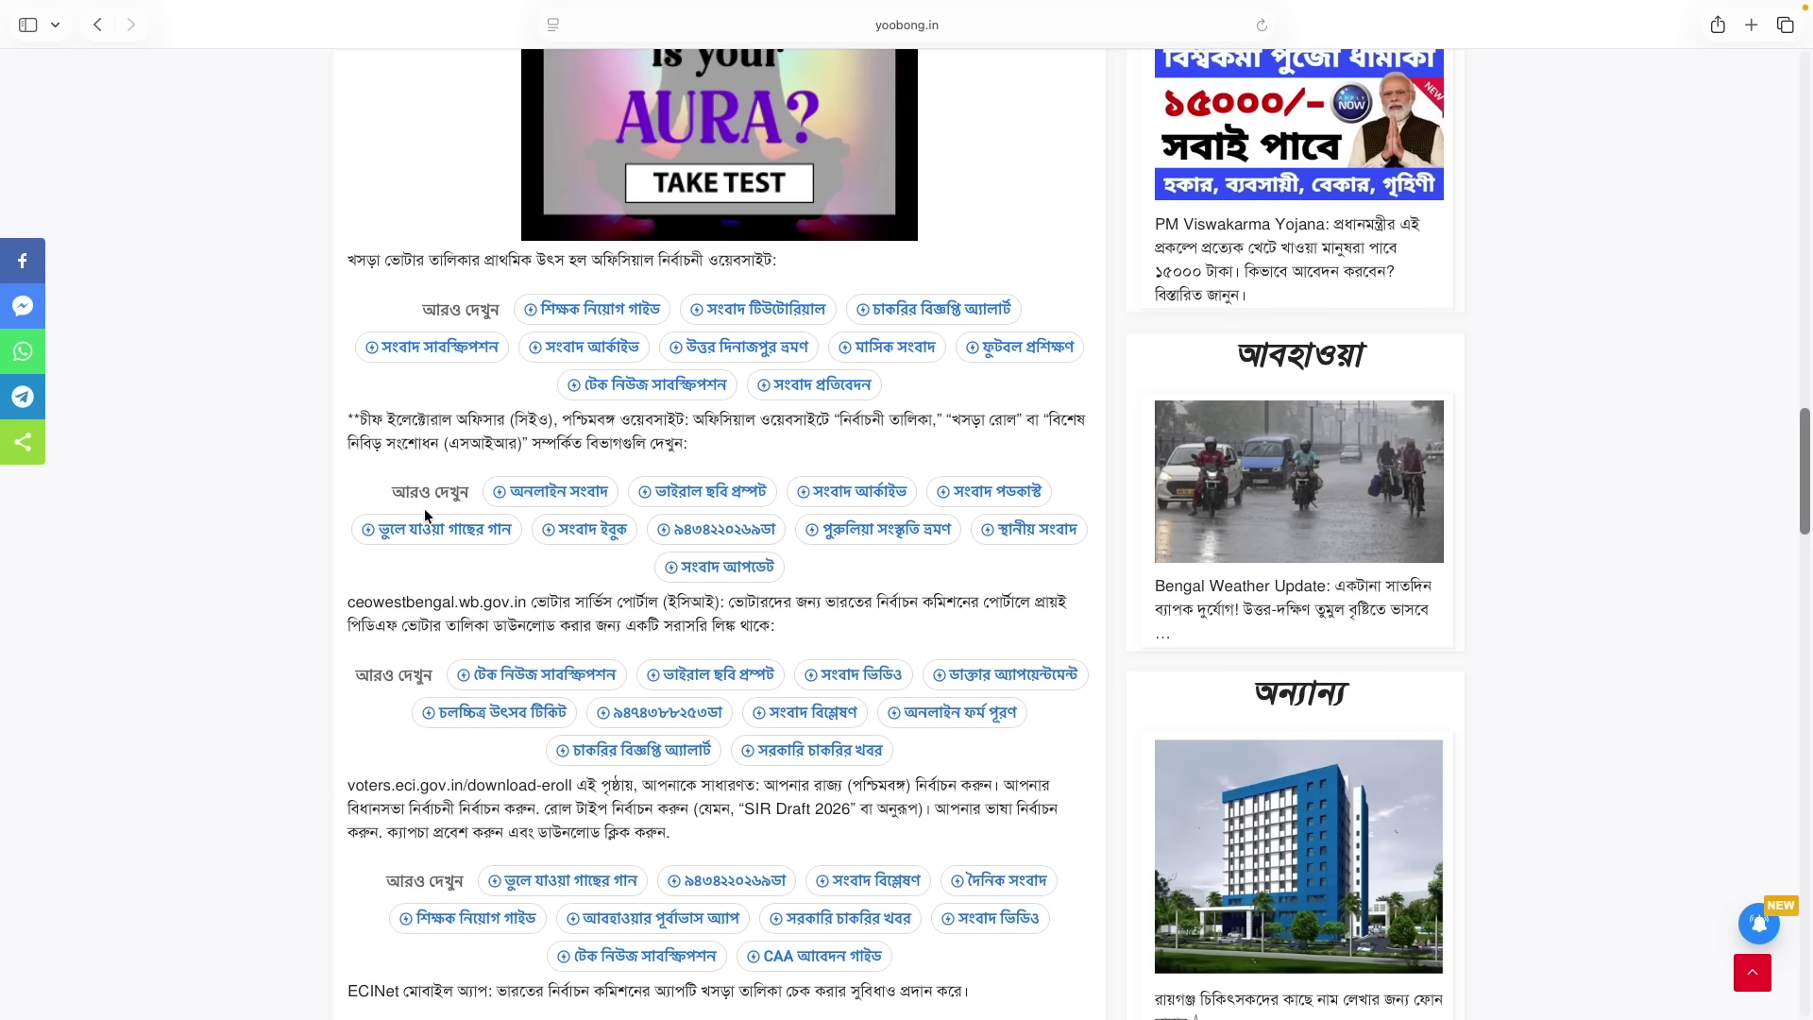
{"action": "scroll", "coordinate": [566, 538], "scroll_direction": "down", "scroll_amount": 2}
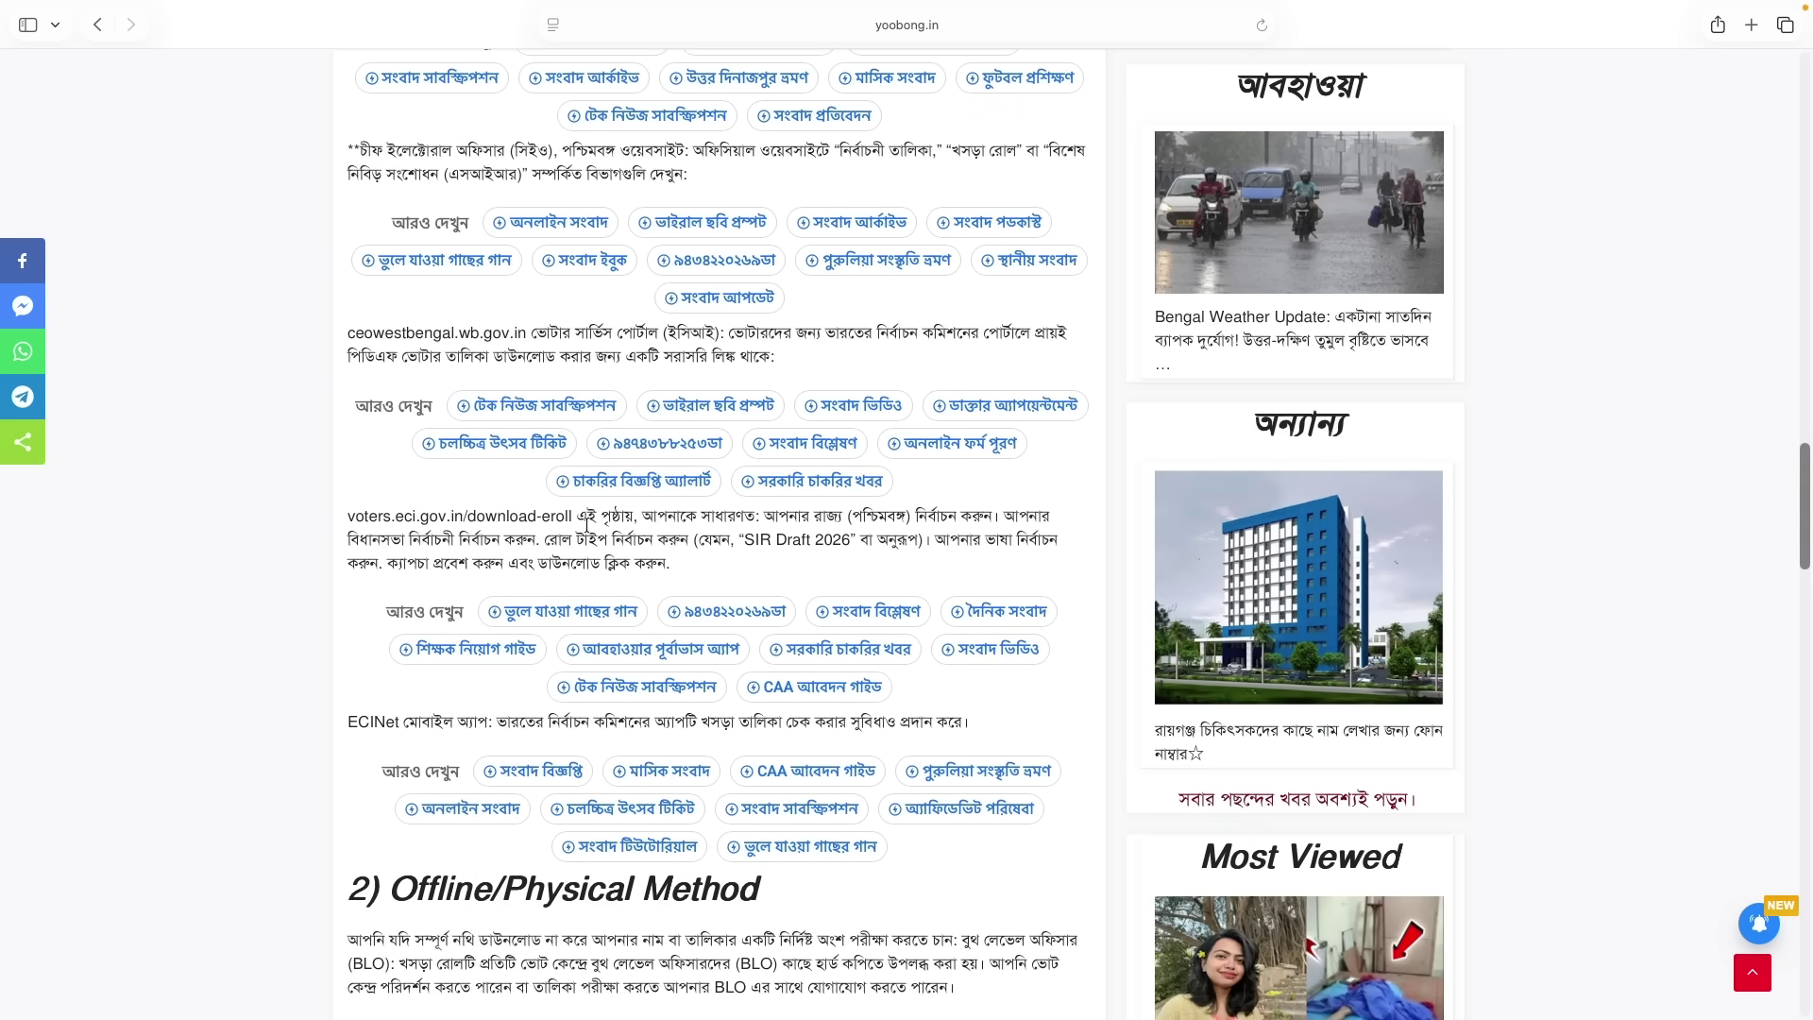
{"action": "scroll", "coordinate": [689, 600], "scroll_direction": "down", "scroll_amount": 2}
{"action": "scroll", "coordinate": [730, 615], "scroll_direction": "down", "scroll_amount": 2}
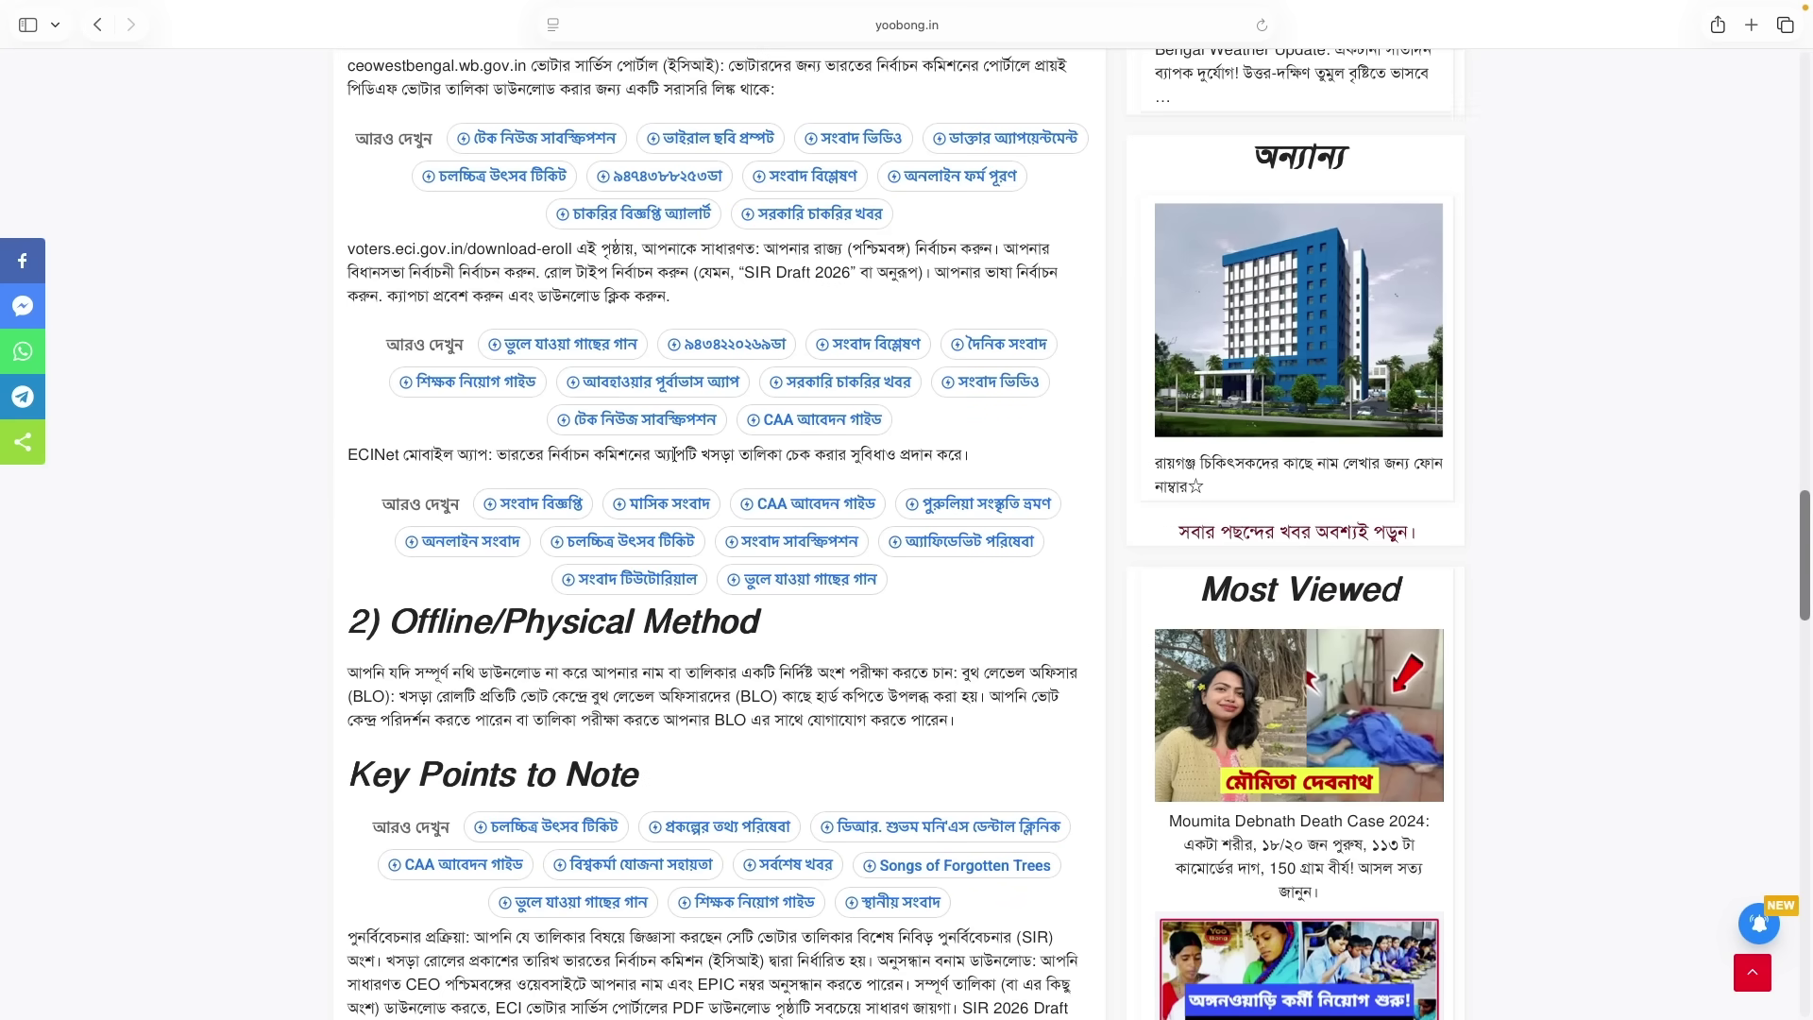
{"action": "scroll", "coordinate": [674, 454], "scroll_direction": "down", "scroll_amount": 1}
{"action": "scroll", "coordinate": [737, 530], "scroll_direction": "down", "scroll_amount": 2}
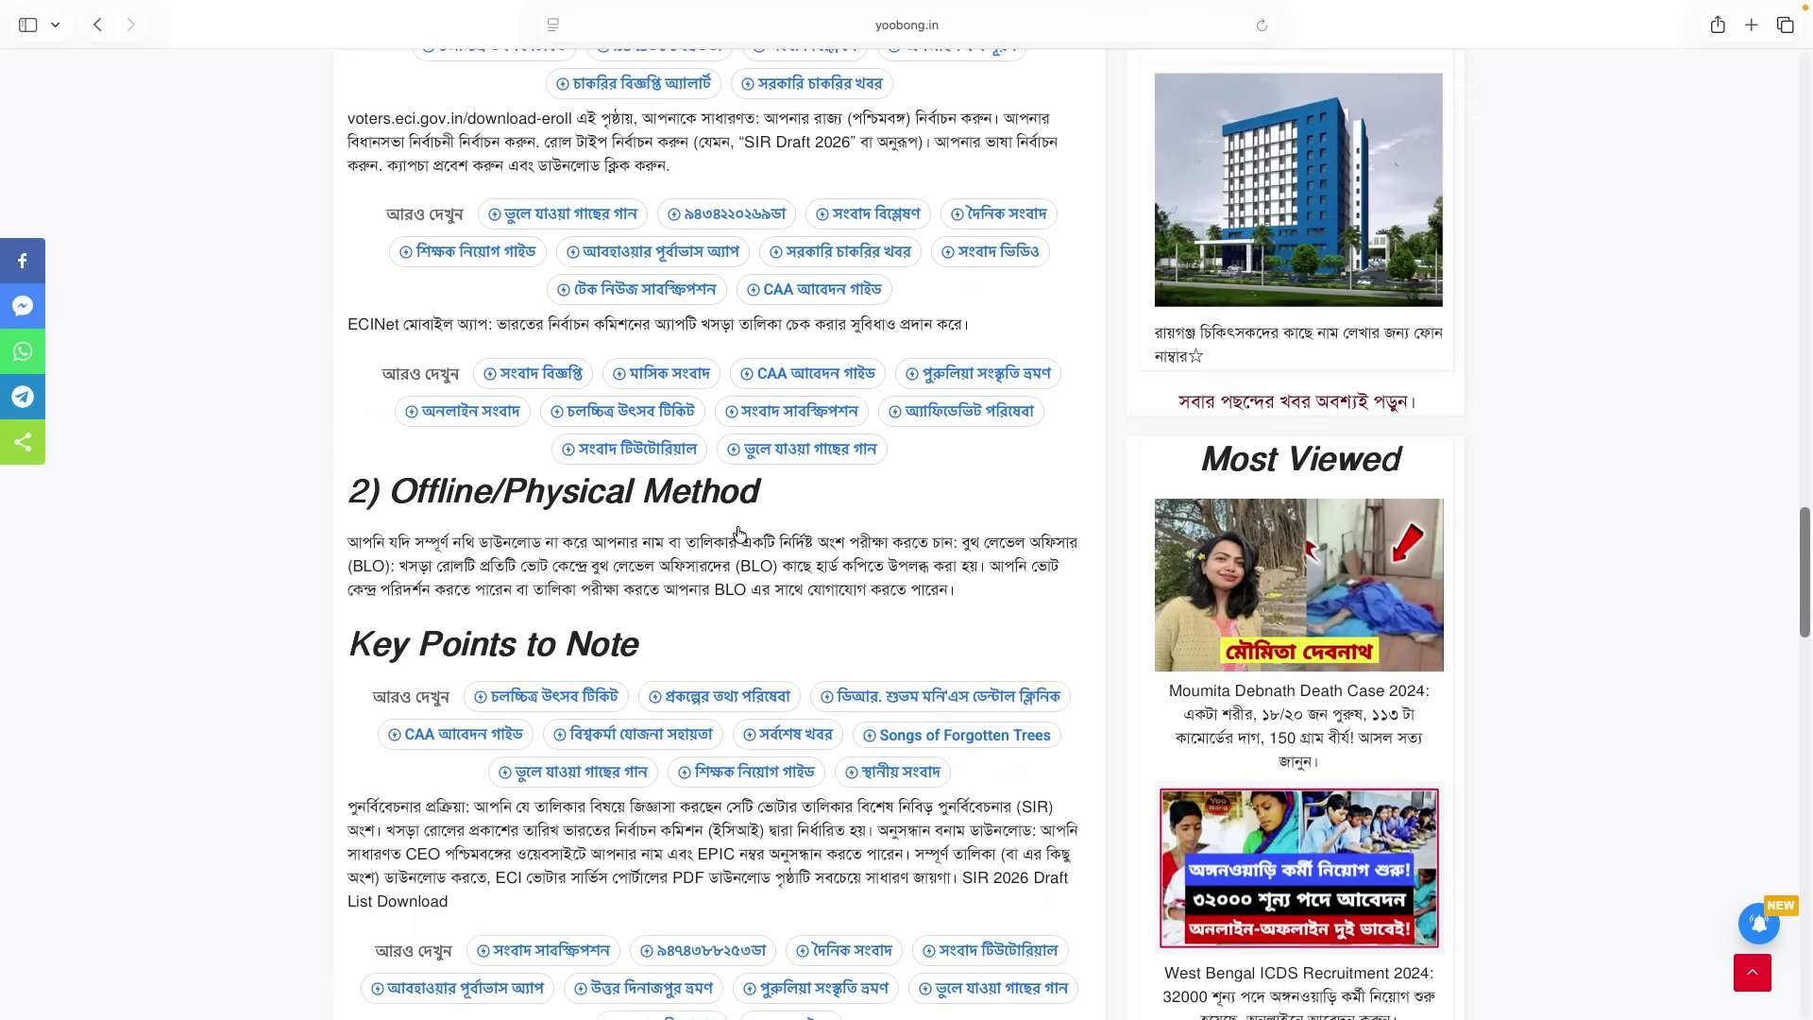
Read the "Offline/Physical Method" section on checking the draft roll with the Booth Level Officer
{"action": "scroll", "coordinate": [739, 534], "scroll_direction": "down", "scroll_amount": 1}
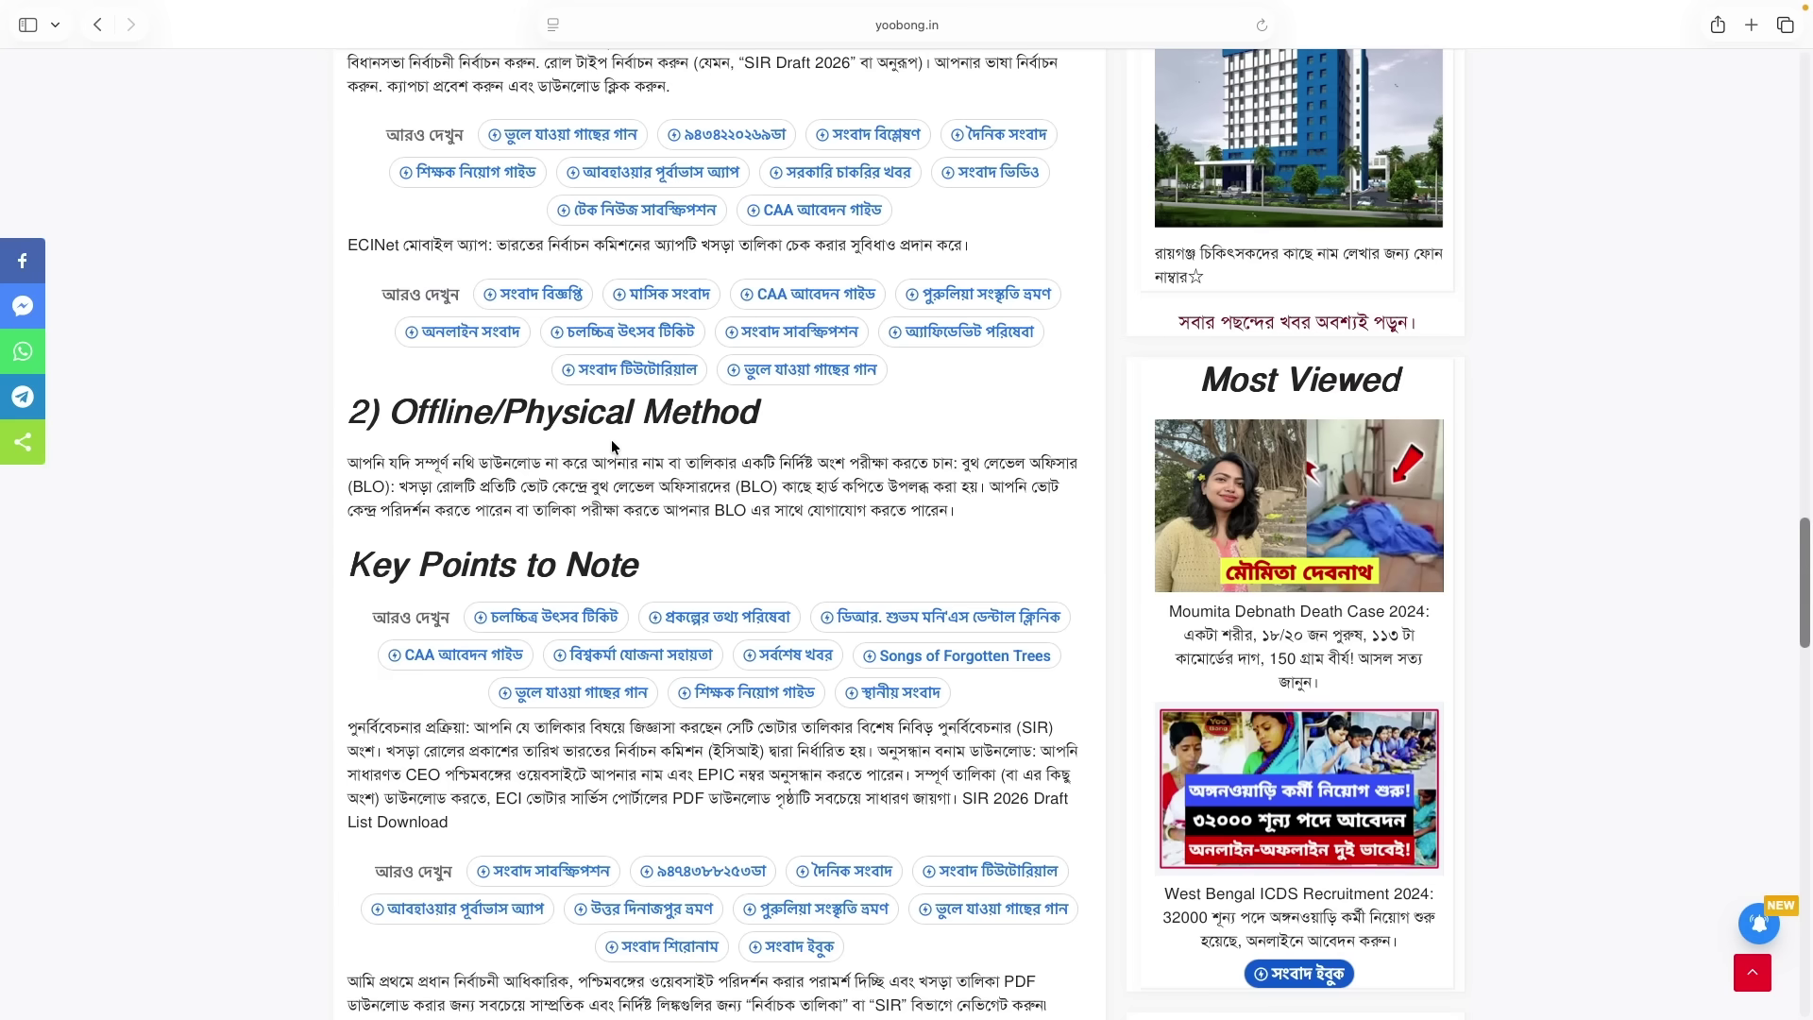
{"action": "scroll", "coordinate": [659, 469], "scroll_direction": "down", "scroll_amount": 1}
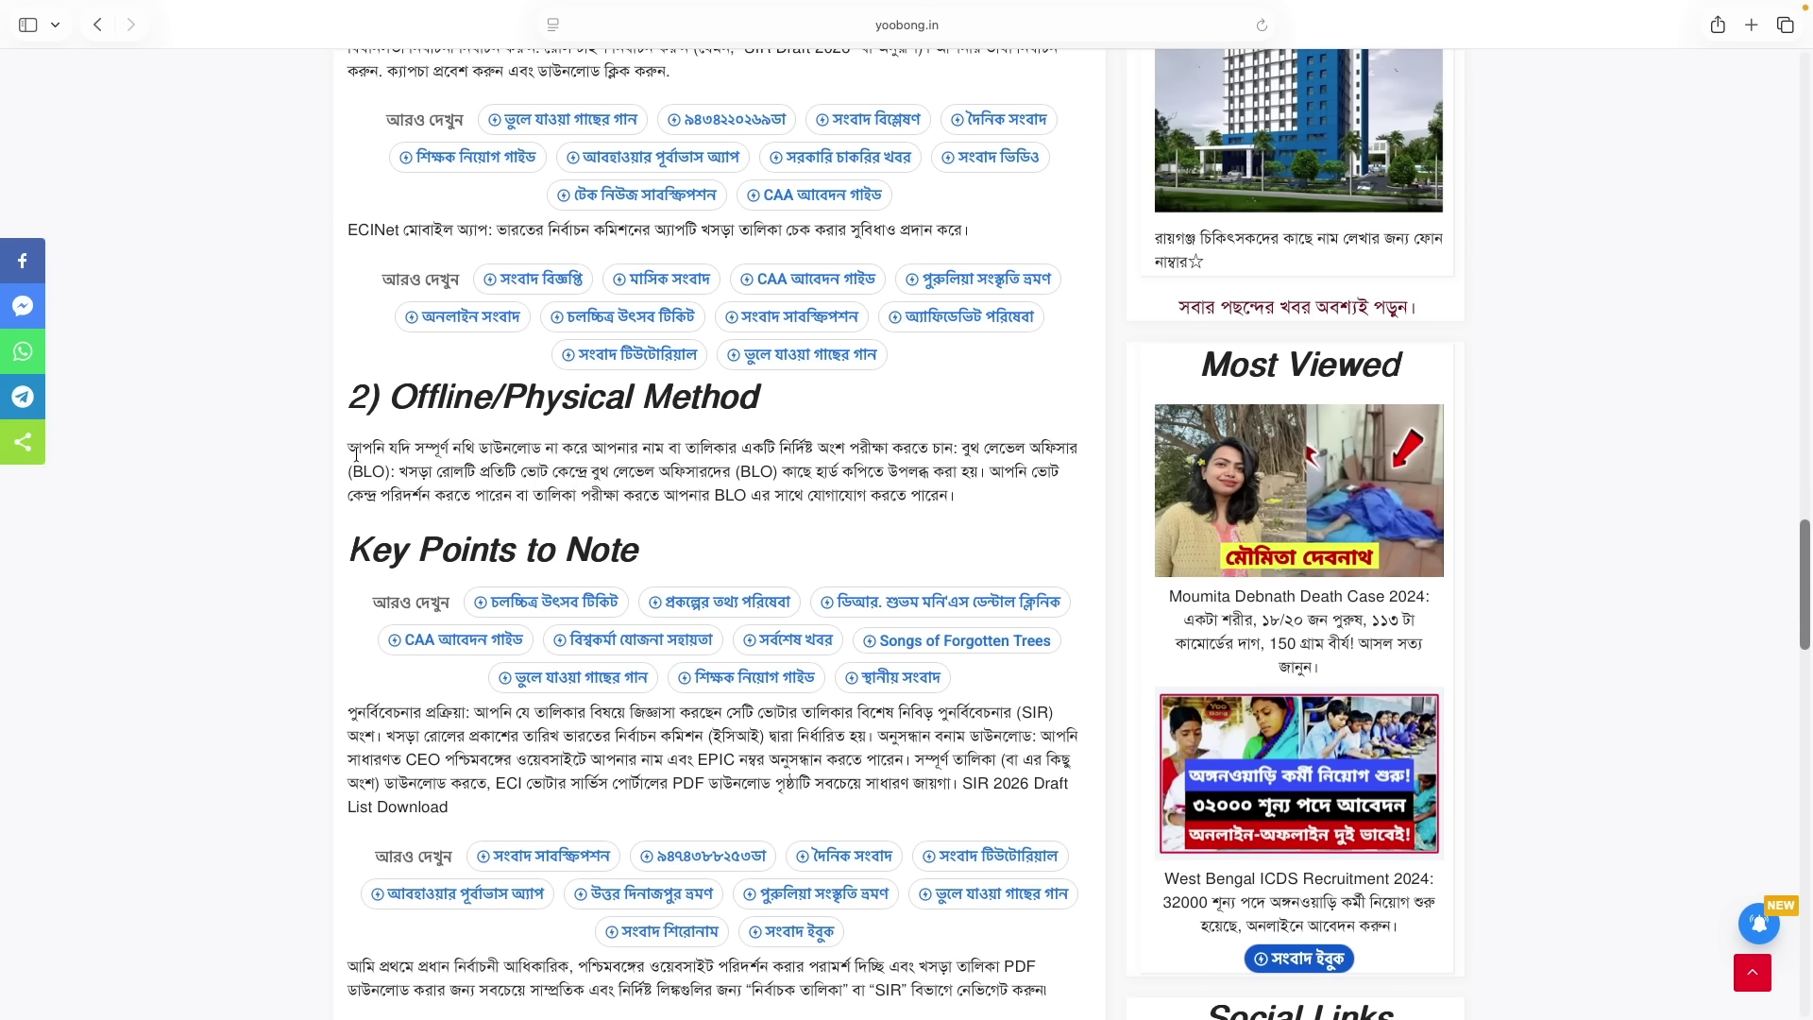
{"action": "left_click_drag", "start_coordinate": [356, 455], "coordinate": [600, 455]}
{"action": "left_click", "coordinate": [641, 479]}
{"action": "scroll", "coordinate": [640, 475], "scroll_direction": "down", "scroll_amount": 3}
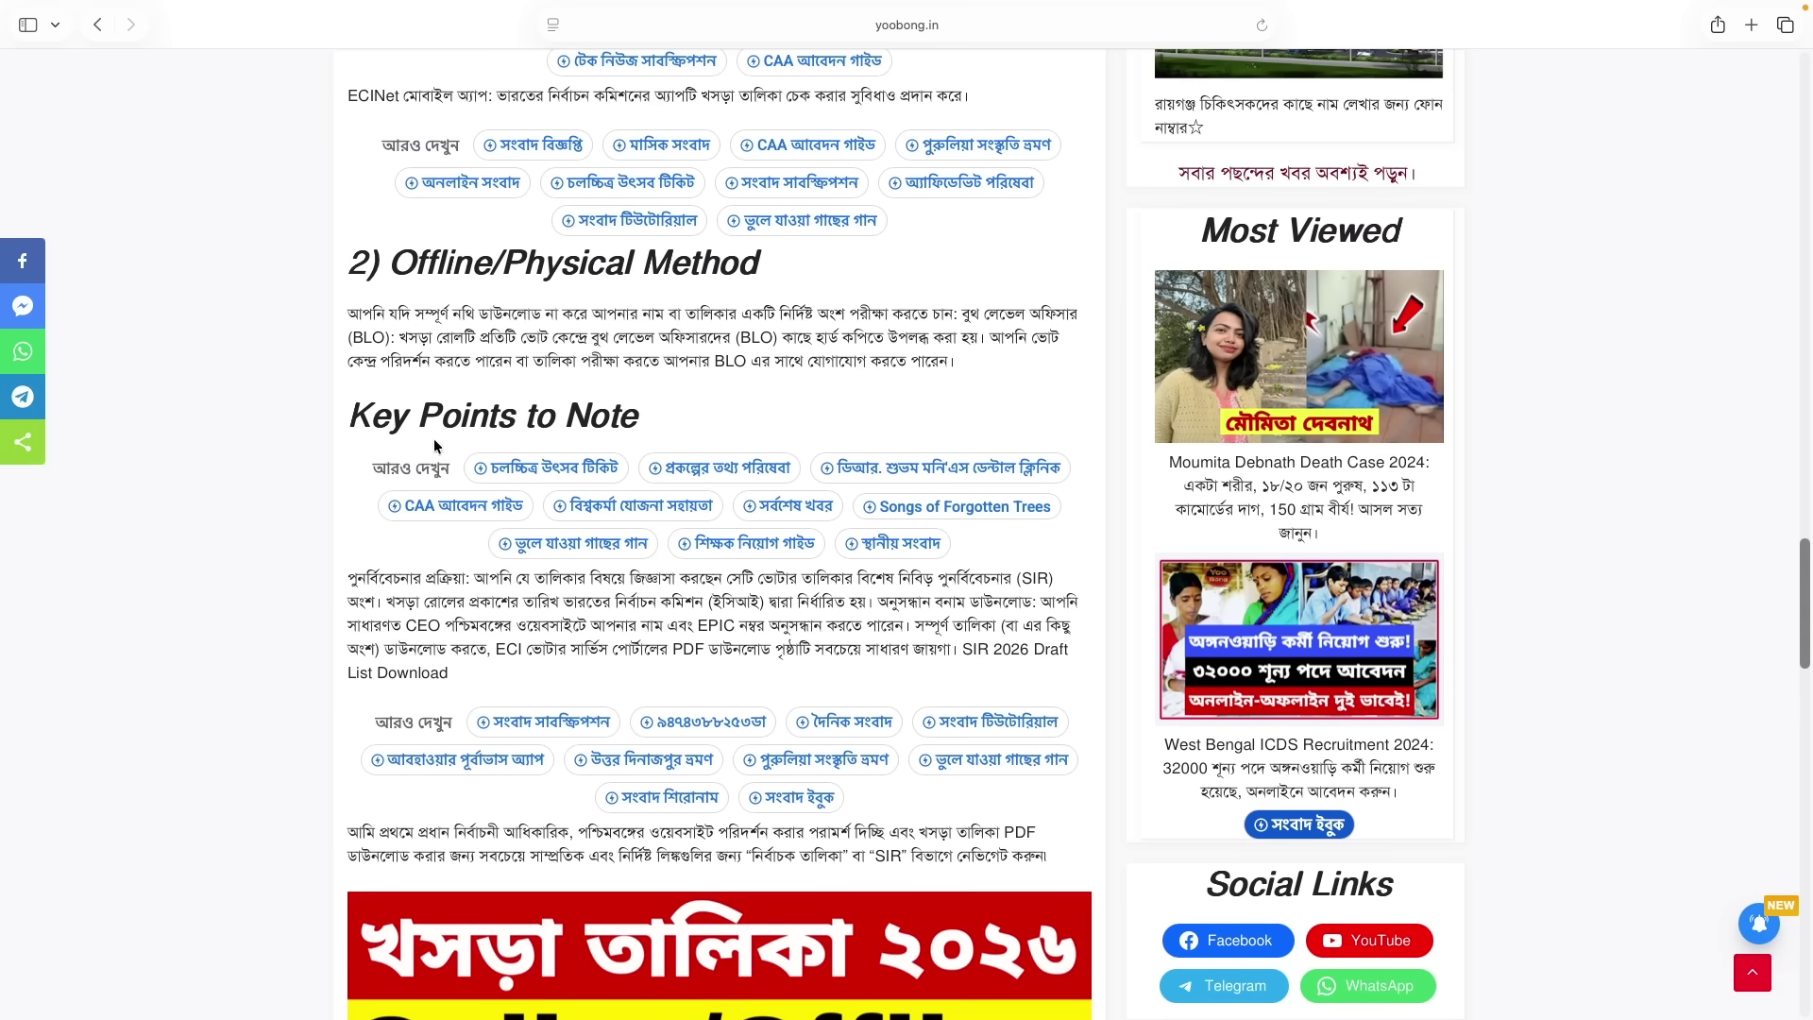
Read the "Key Points to Note" section and highlight the mention of the ECI voter service portal
{"action": "scroll", "coordinate": [633, 413], "scroll_direction": "down", "scroll_amount": 3}
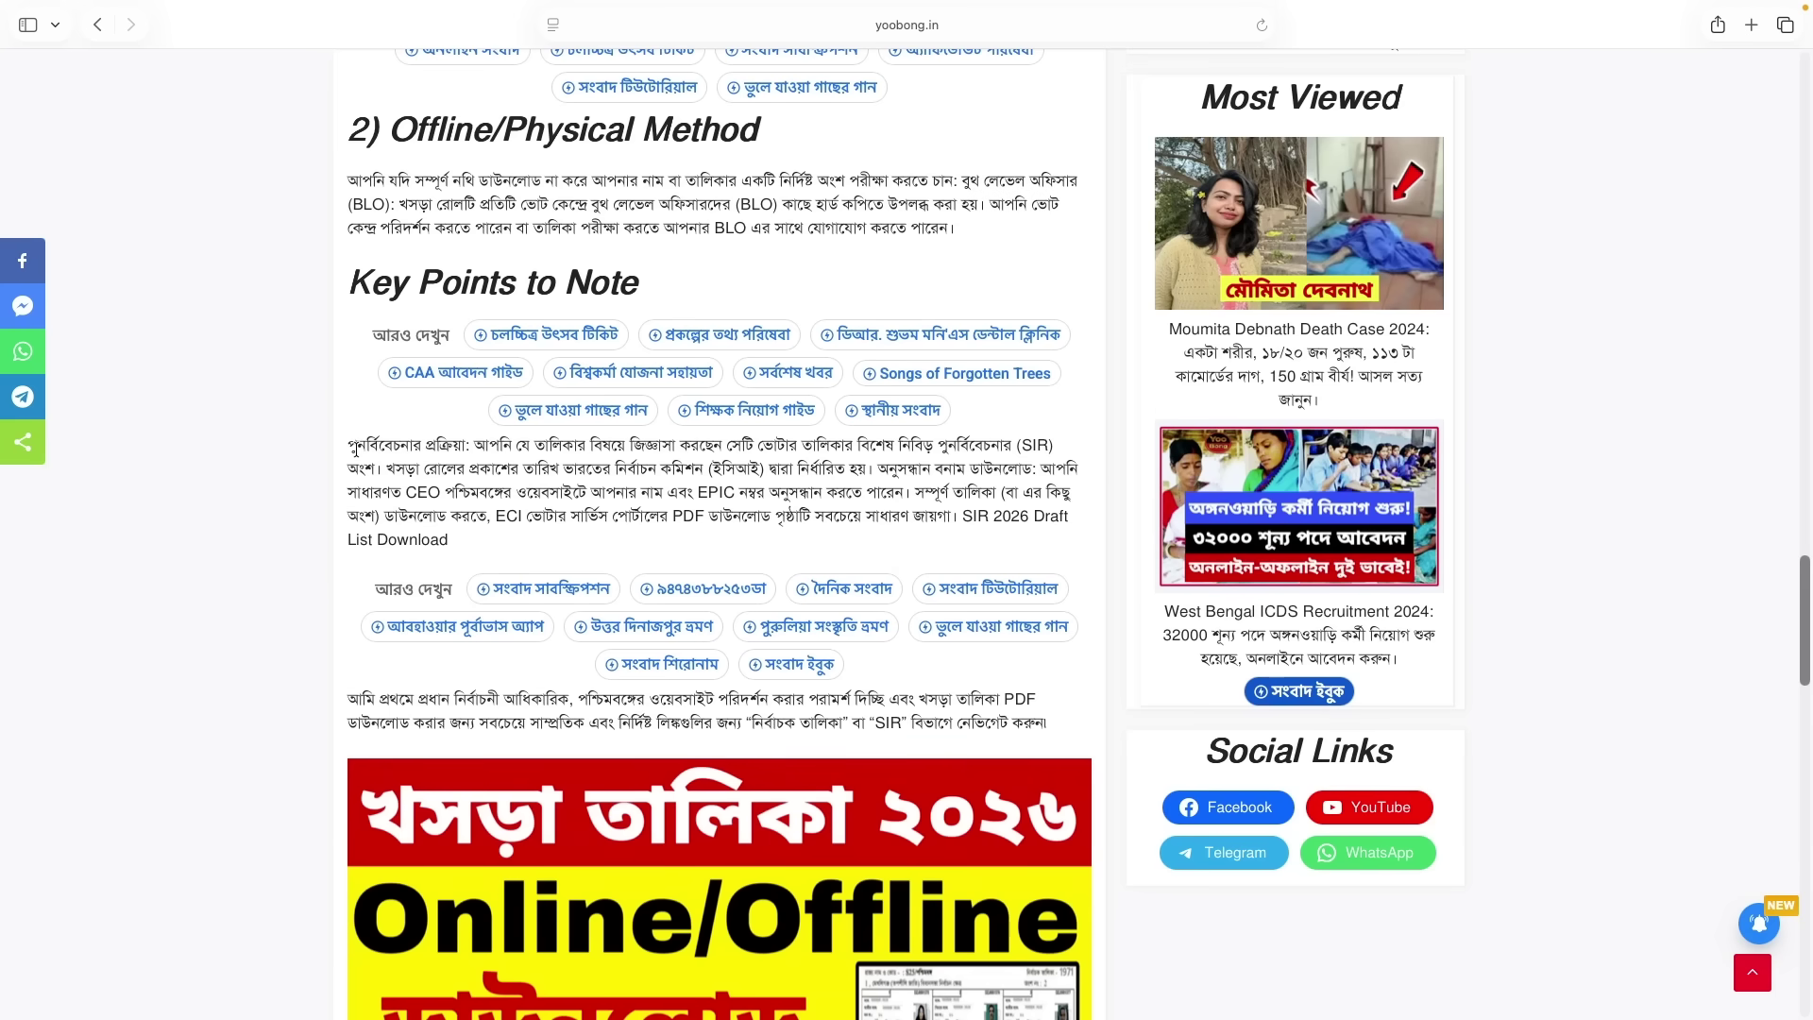
{"action": "scroll", "coordinate": [498, 451], "scroll_direction": "down", "scroll_amount": 1}
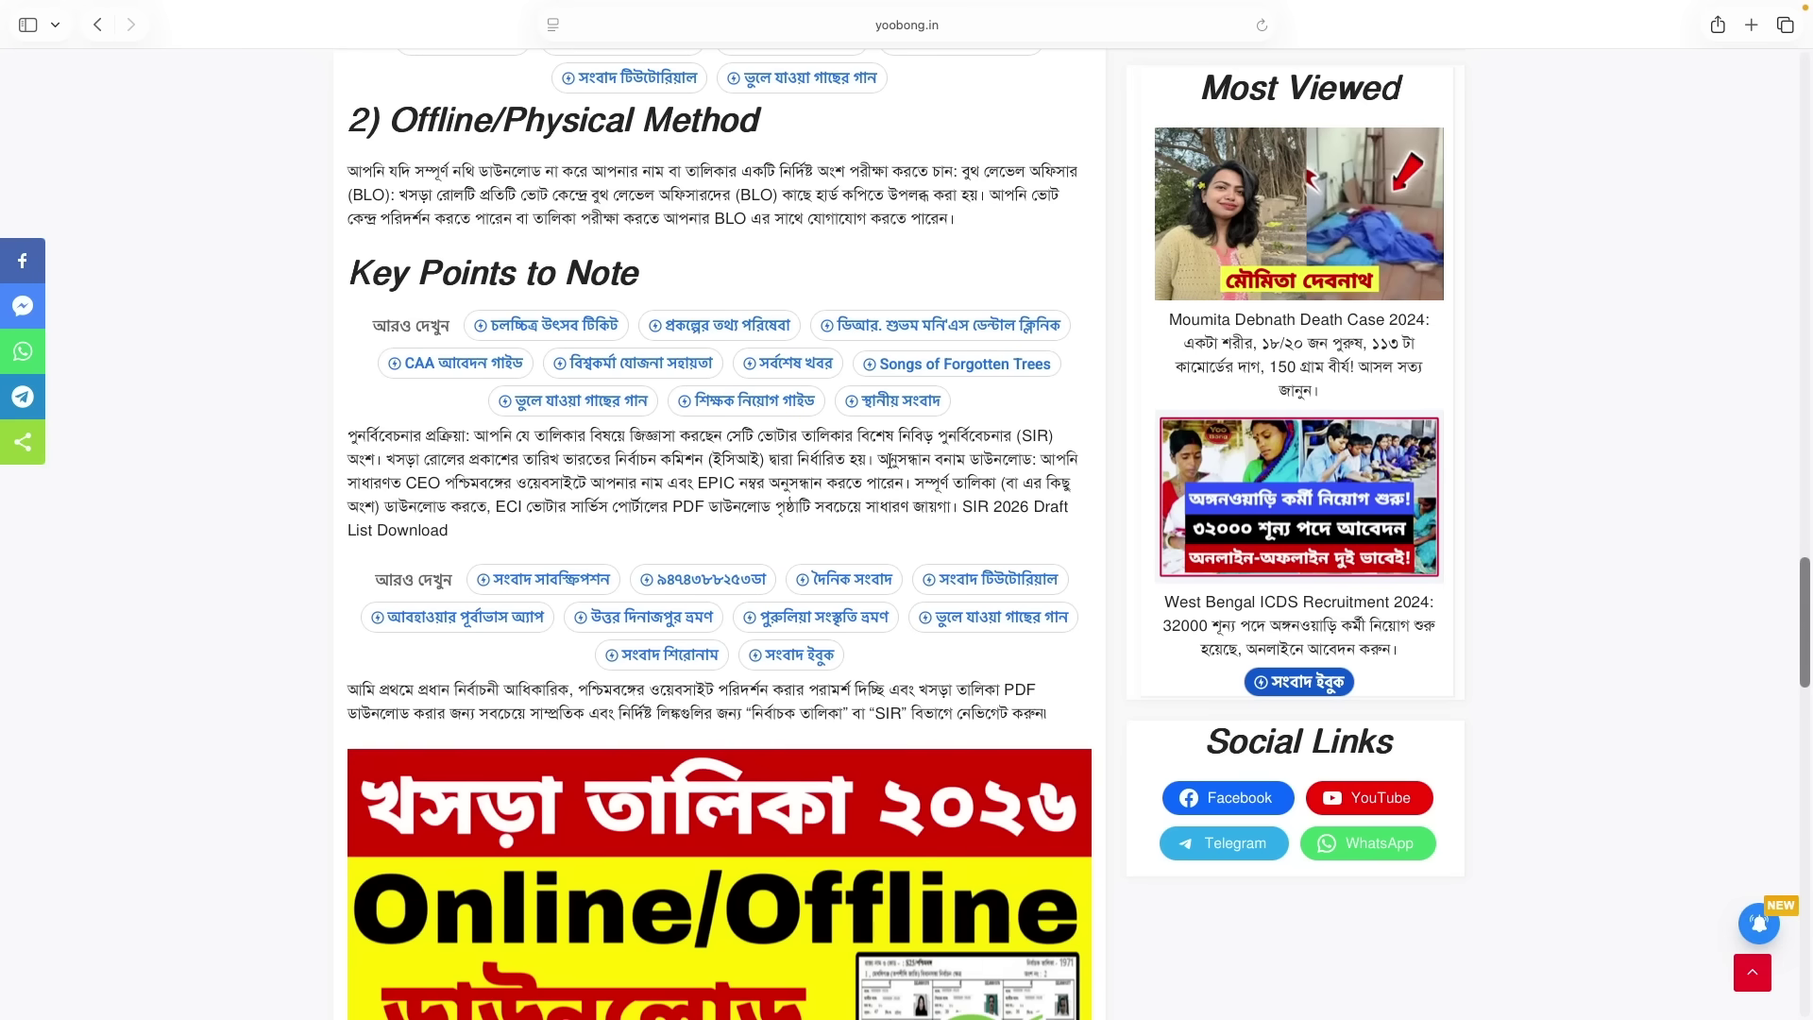
{"action": "scroll", "coordinate": [893, 465], "scroll_direction": "down", "scroll_amount": 1}
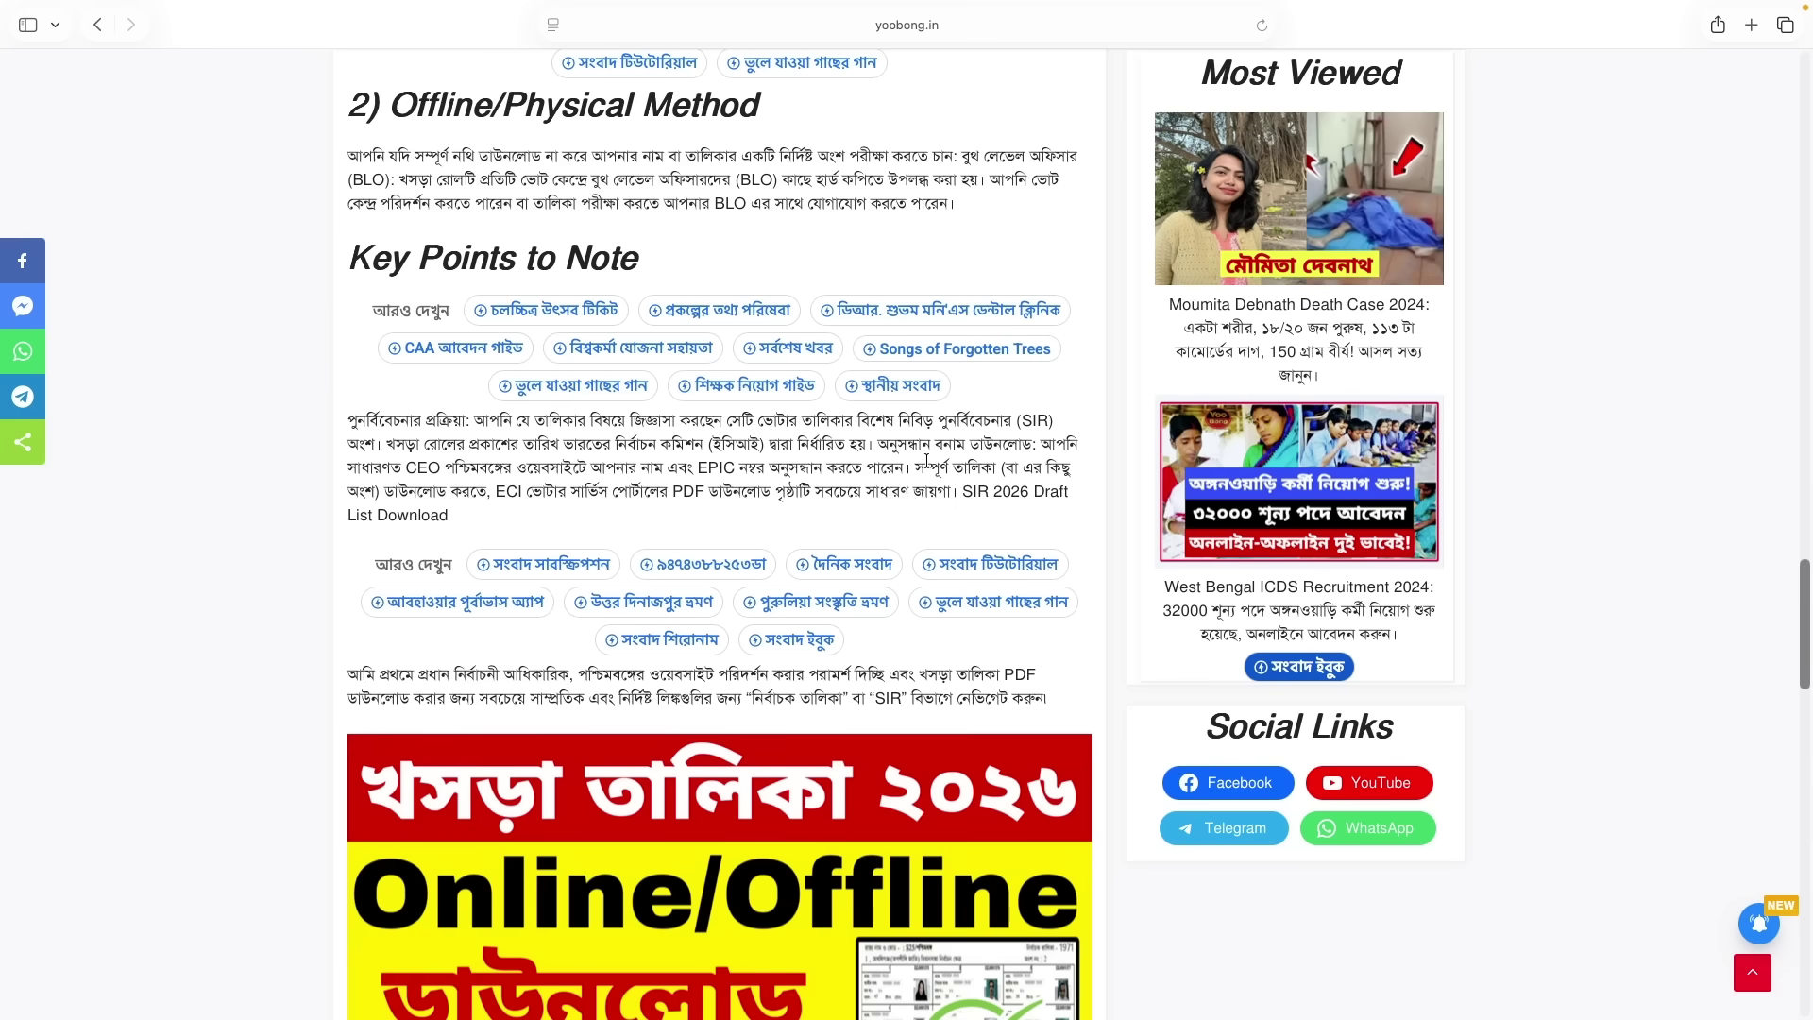
{"action": "scroll", "coordinate": [926, 461], "scroll_direction": "down", "scroll_amount": 1}
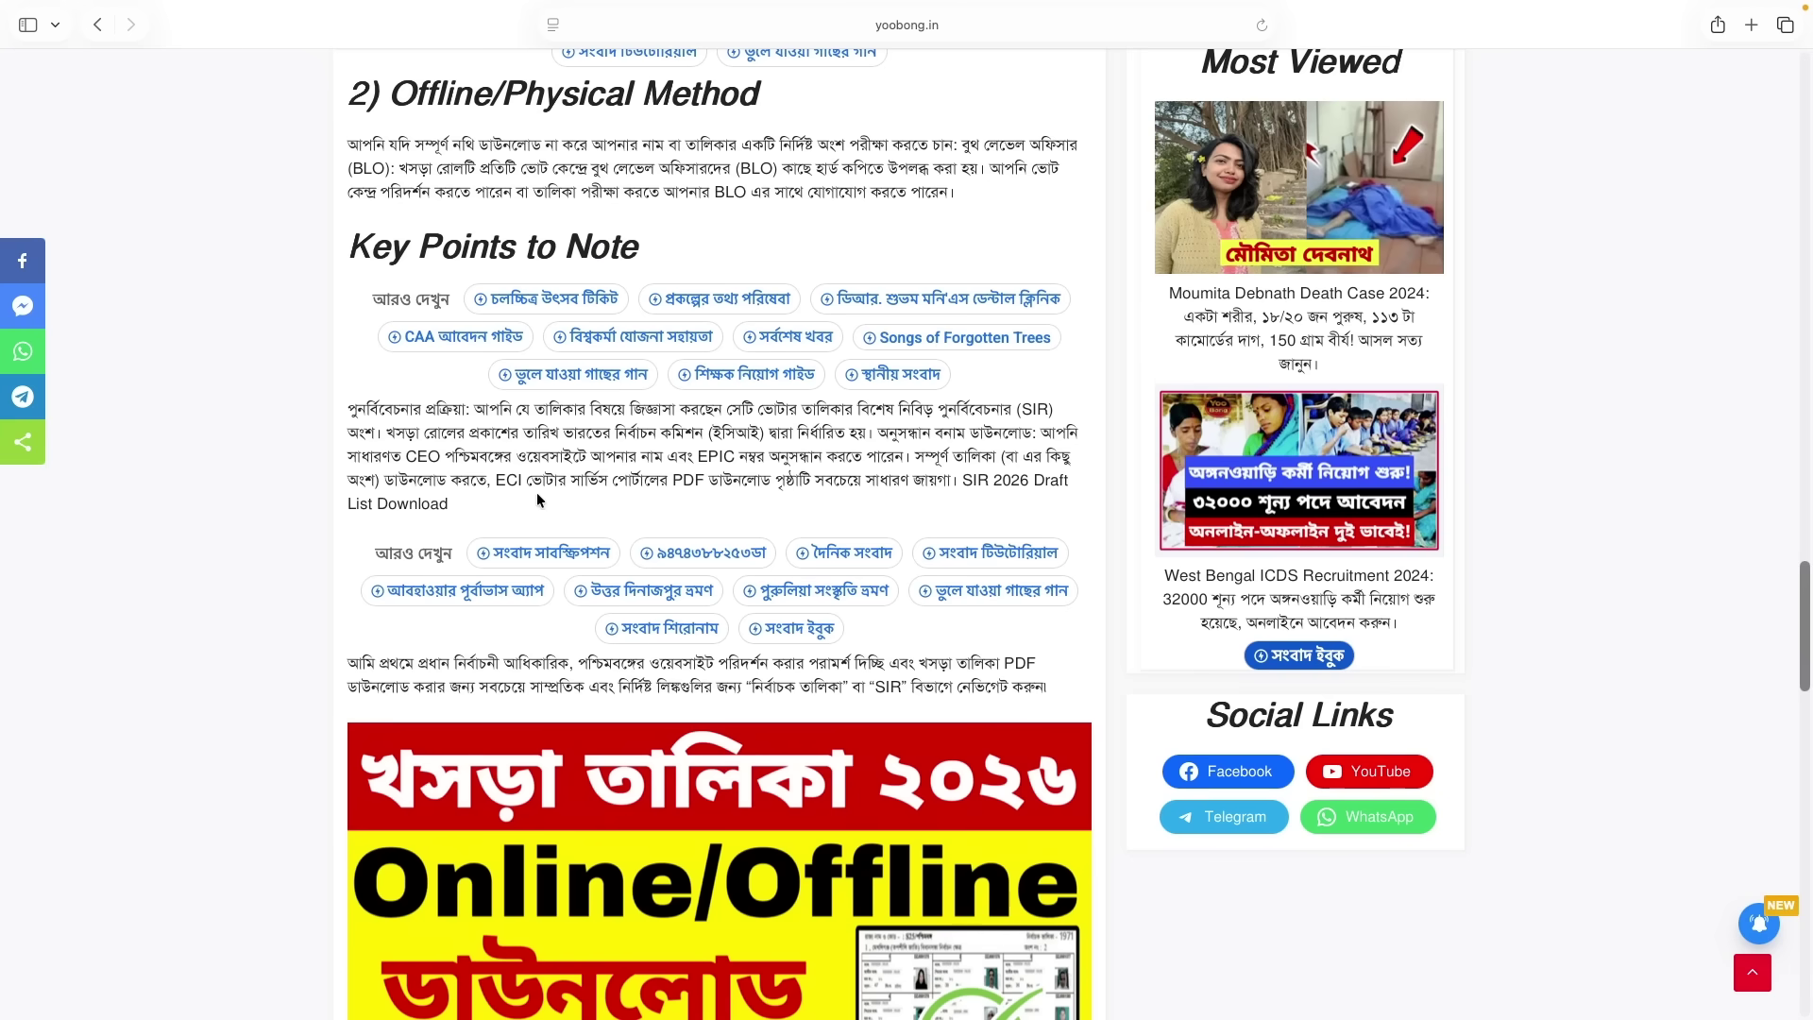
{"action": "scroll", "coordinate": [548, 482], "scroll_direction": "down", "scroll_amount": 1}
{"action": "scroll", "coordinate": [702, 482], "scroll_direction": "down", "scroll_amount": 1}
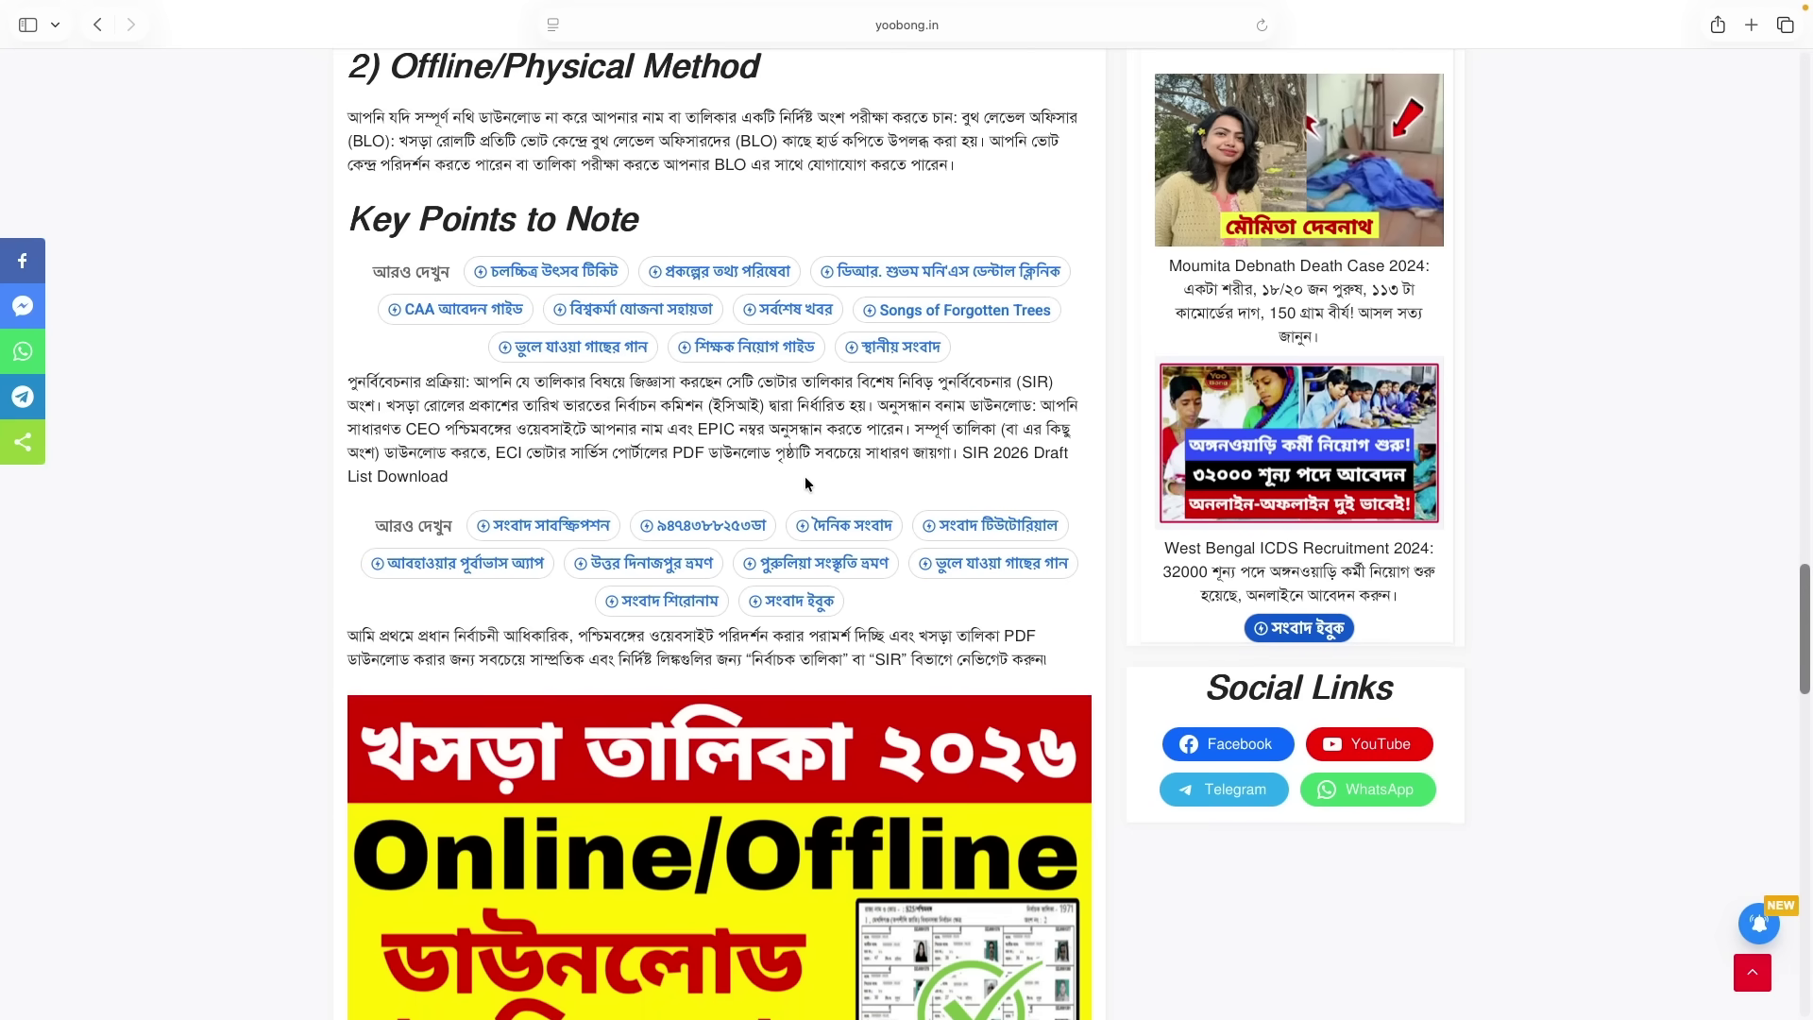
{"action": "scroll", "coordinate": [804, 483], "scroll_direction": "down", "scroll_amount": 2}
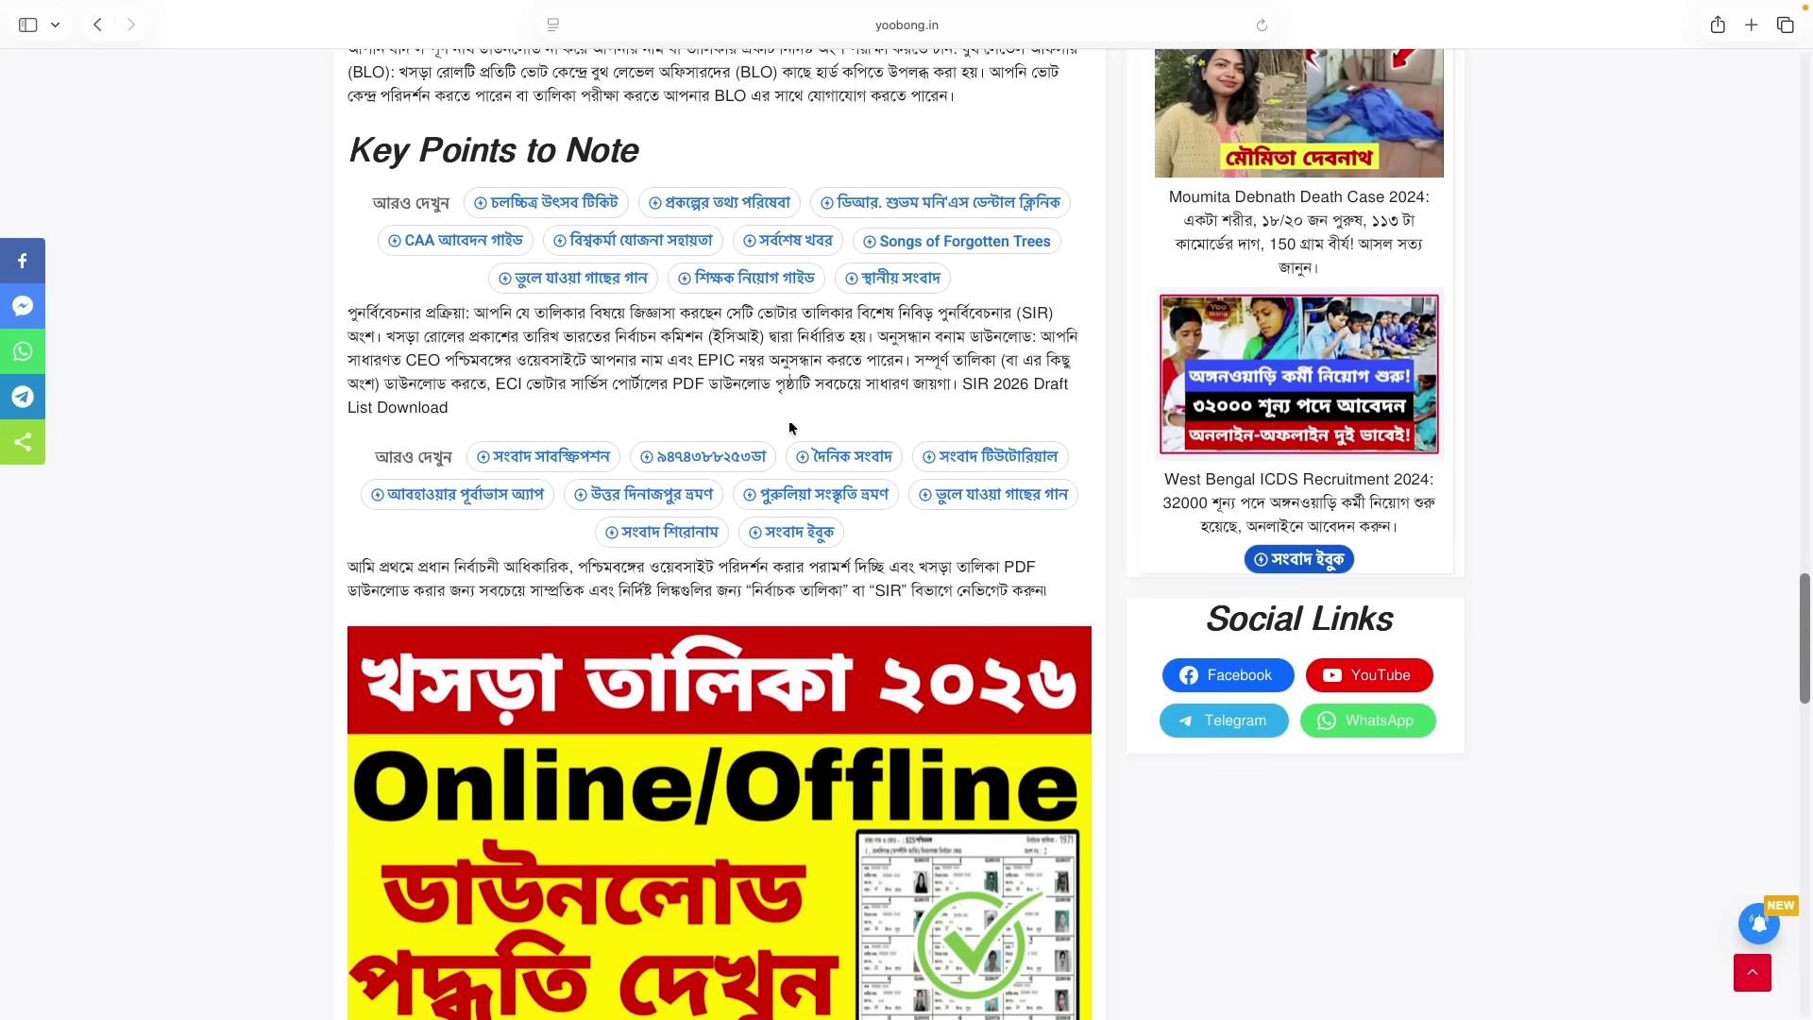
{"action": "left_click_drag", "start_coordinate": [500, 393], "coordinate": [615, 393]}
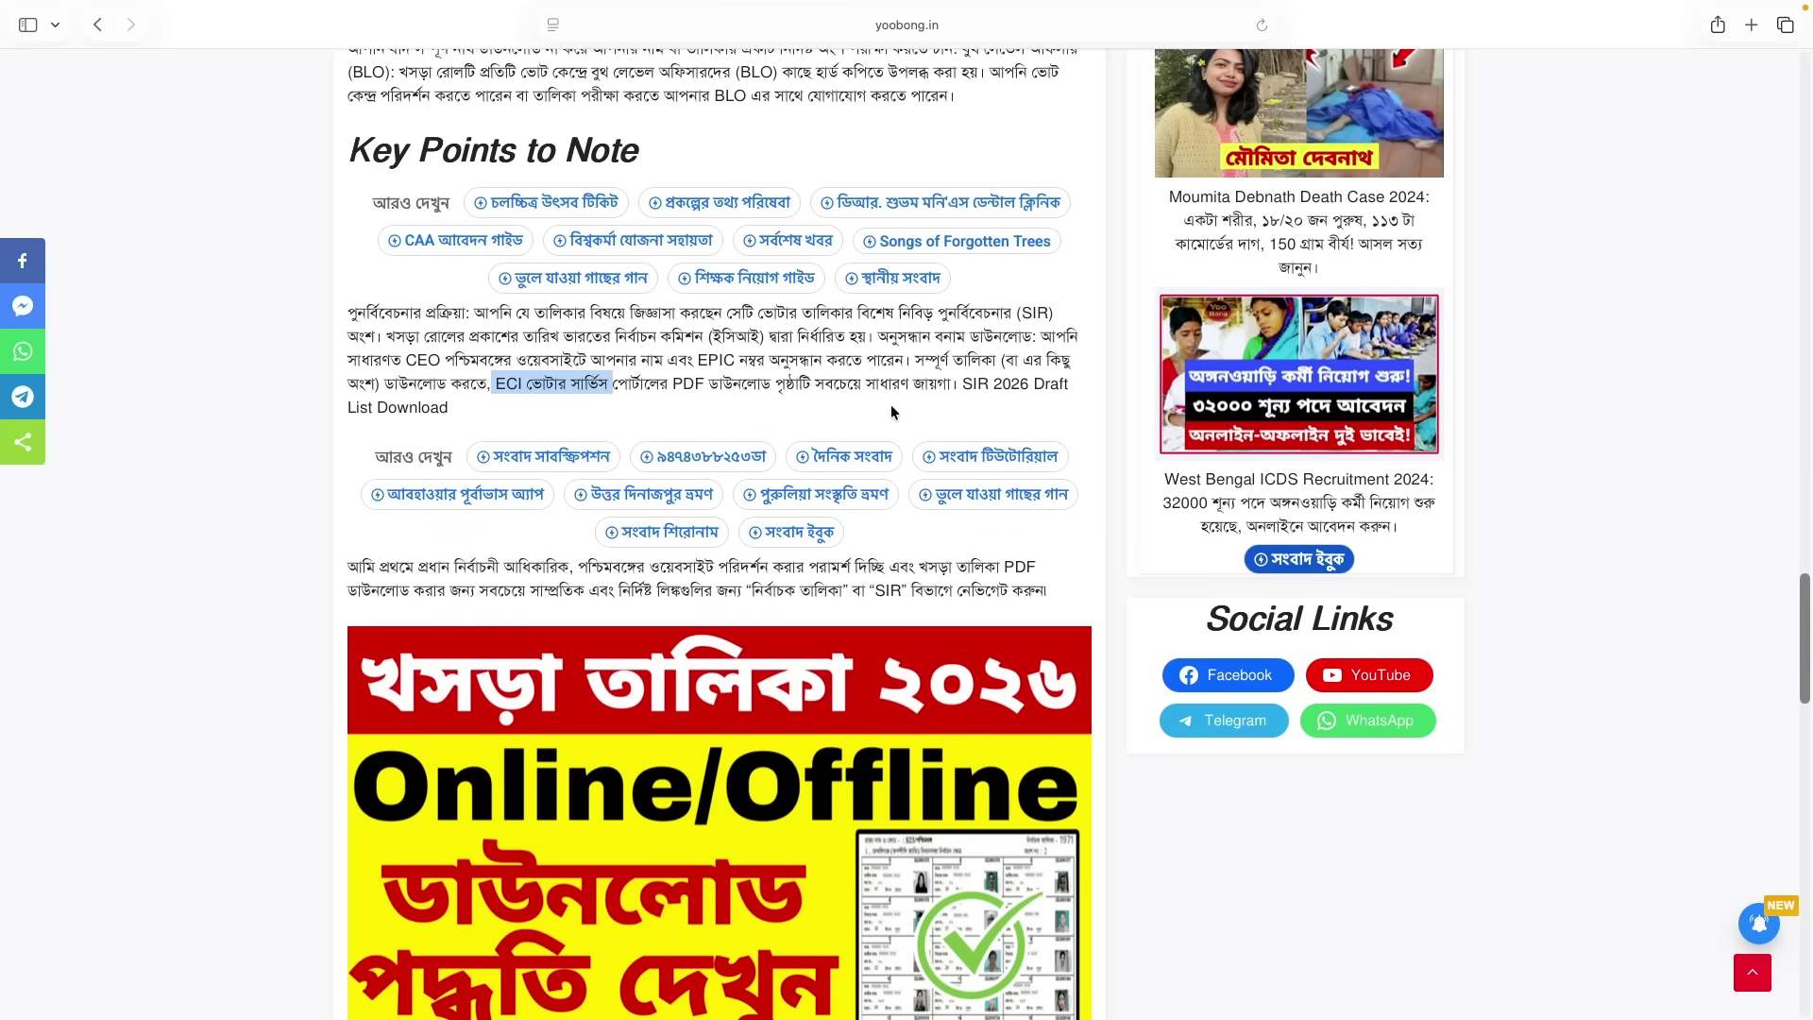
Find the "Direct Draft List Download" link below the article's step-by-step instructions and open it
{"action": "scroll", "coordinate": [891, 404], "scroll_direction": "down", "scroll_amount": 4}
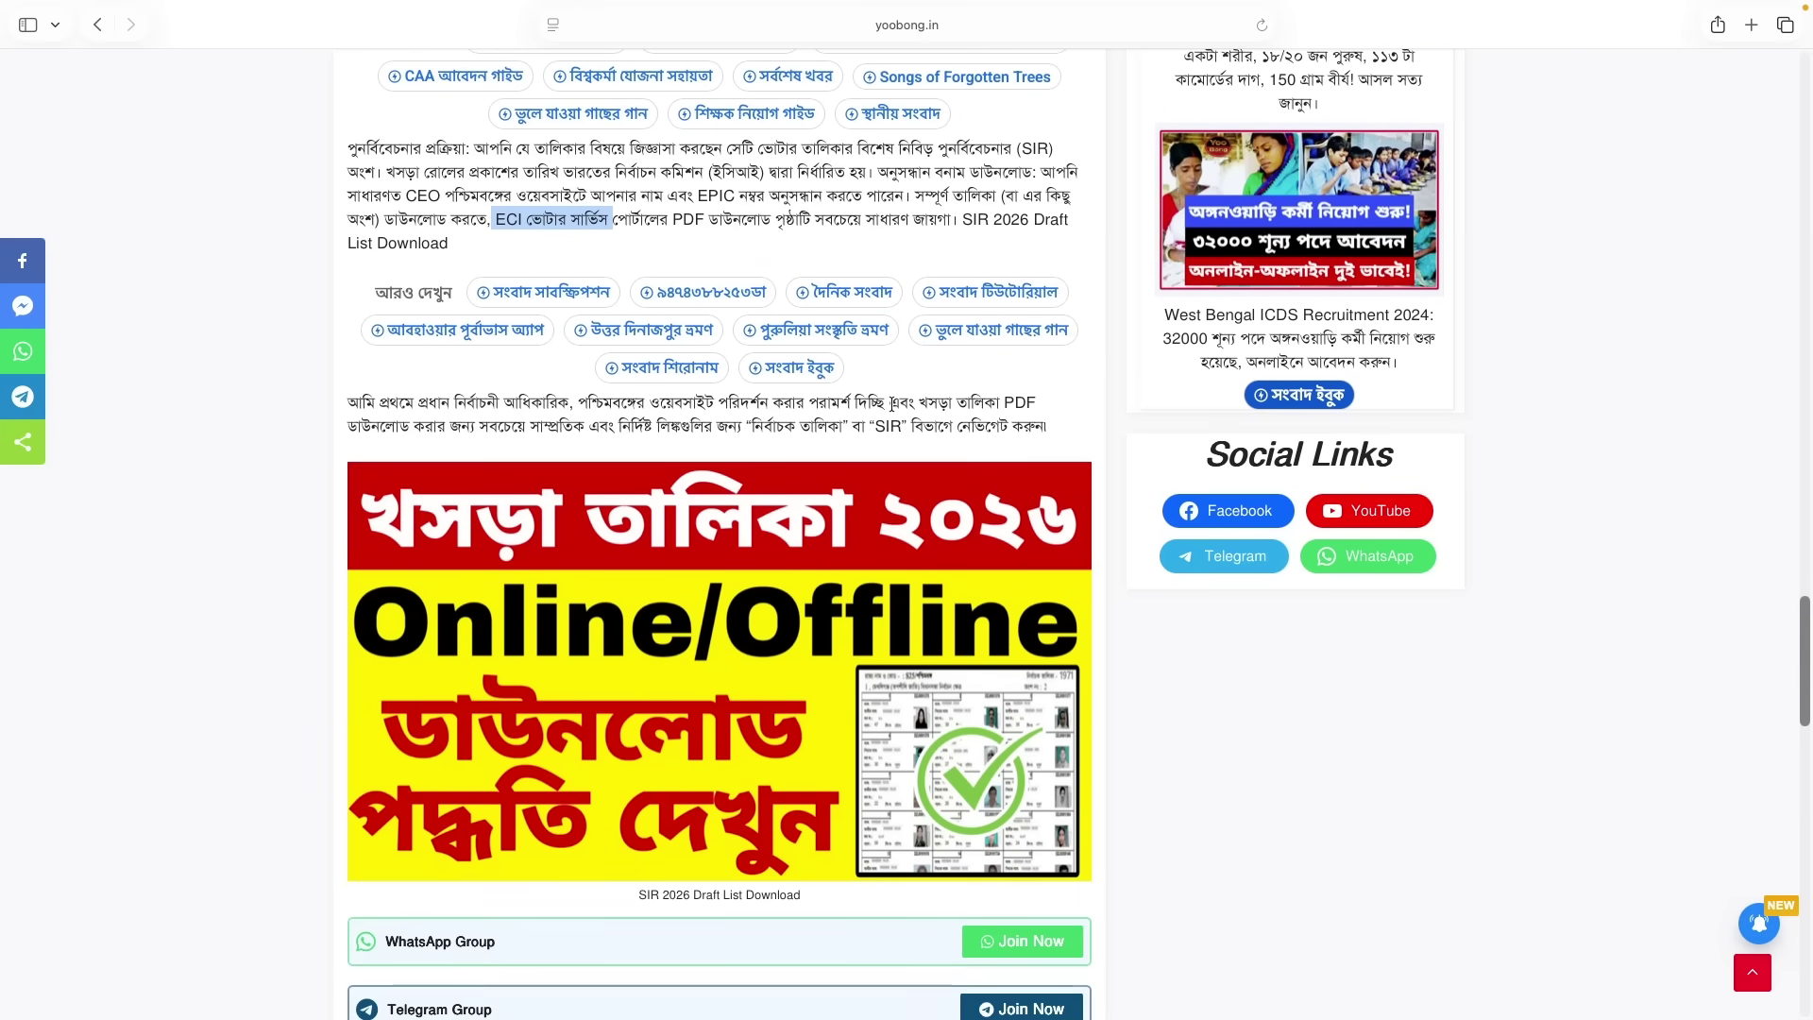
{"action": "scroll", "coordinate": [891, 402], "scroll_direction": "down", "scroll_amount": 3}
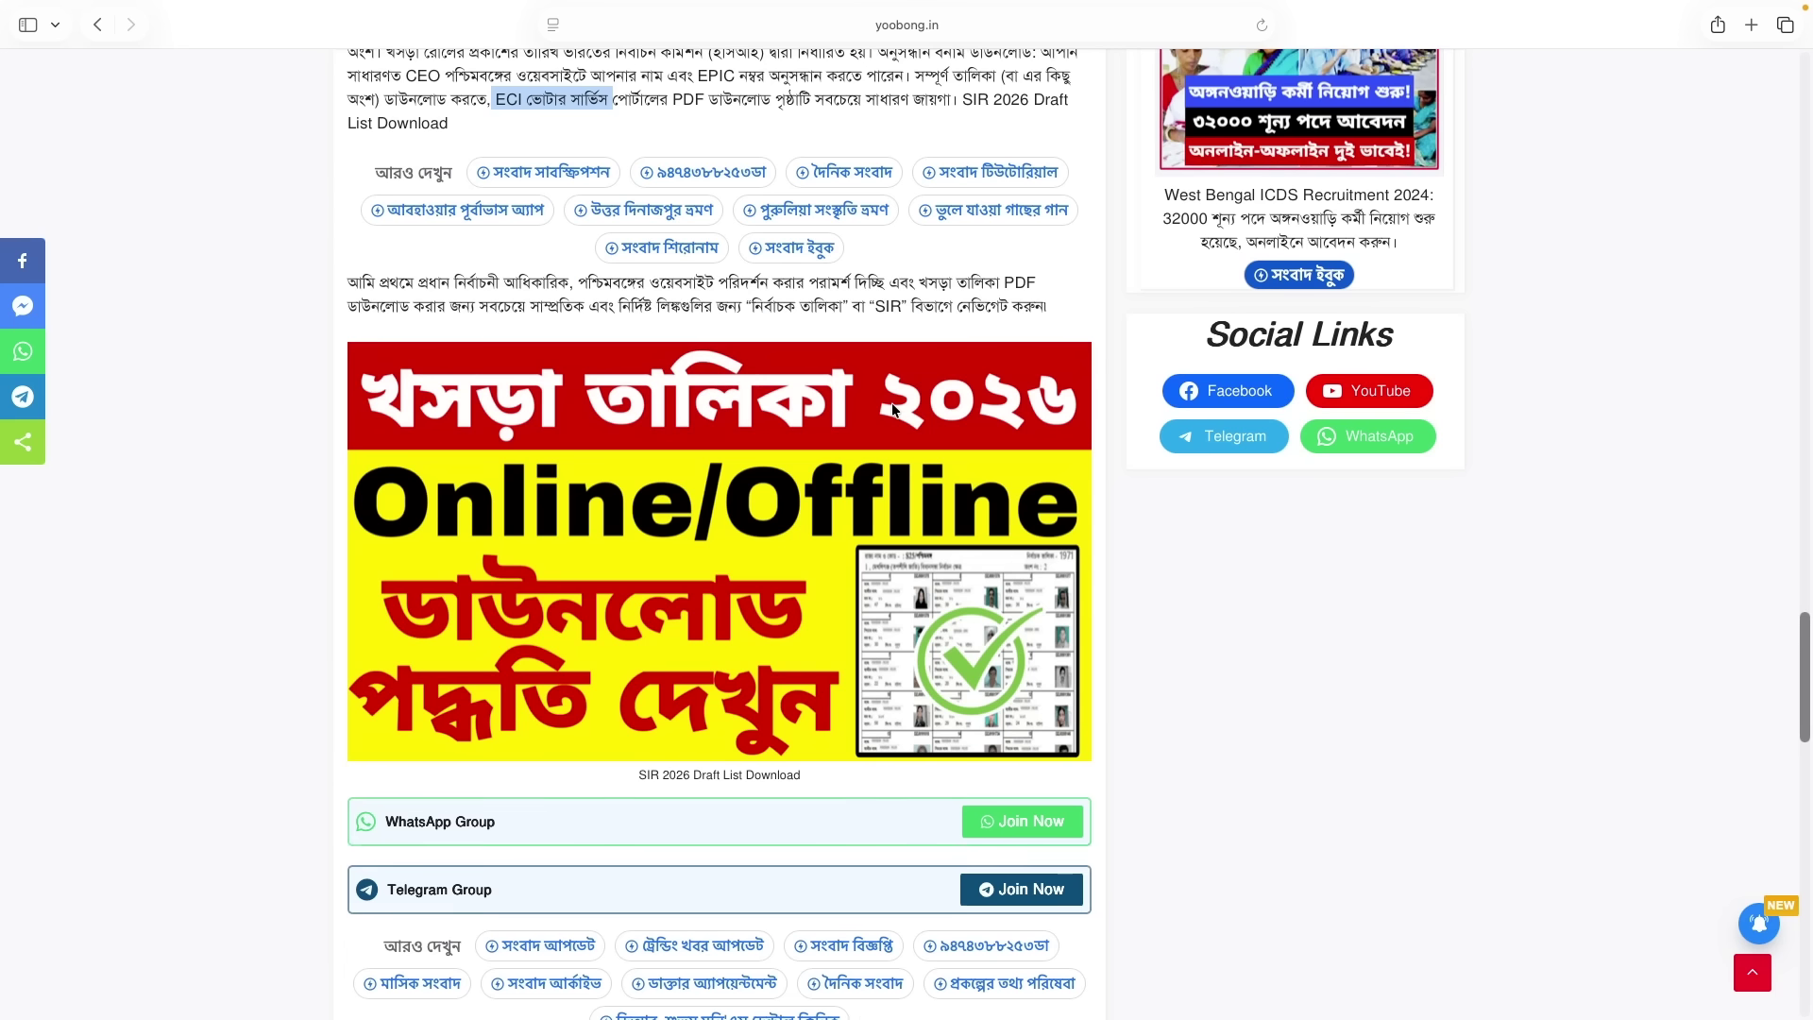
{"action": "scroll", "coordinate": [891, 406], "scroll_direction": "down", "scroll_amount": 1}
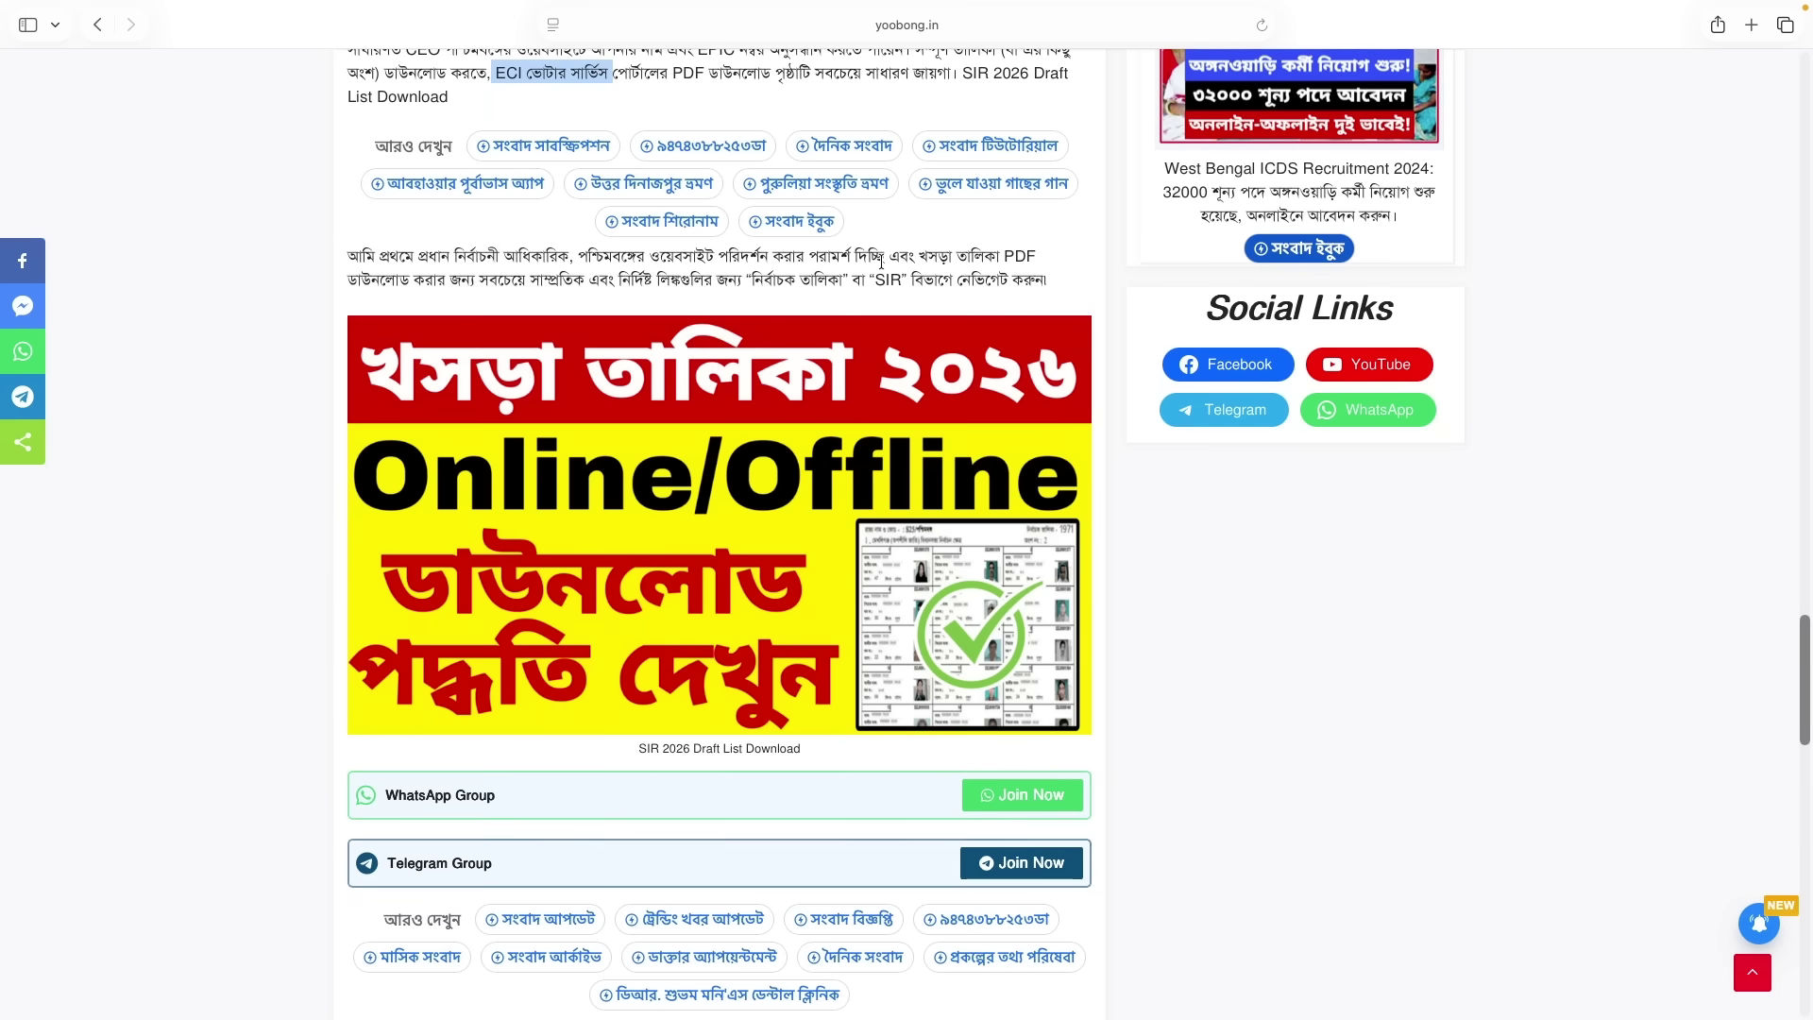
{"action": "scroll", "coordinate": [881, 262], "scroll_direction": "down", "scroll_amount": 5}
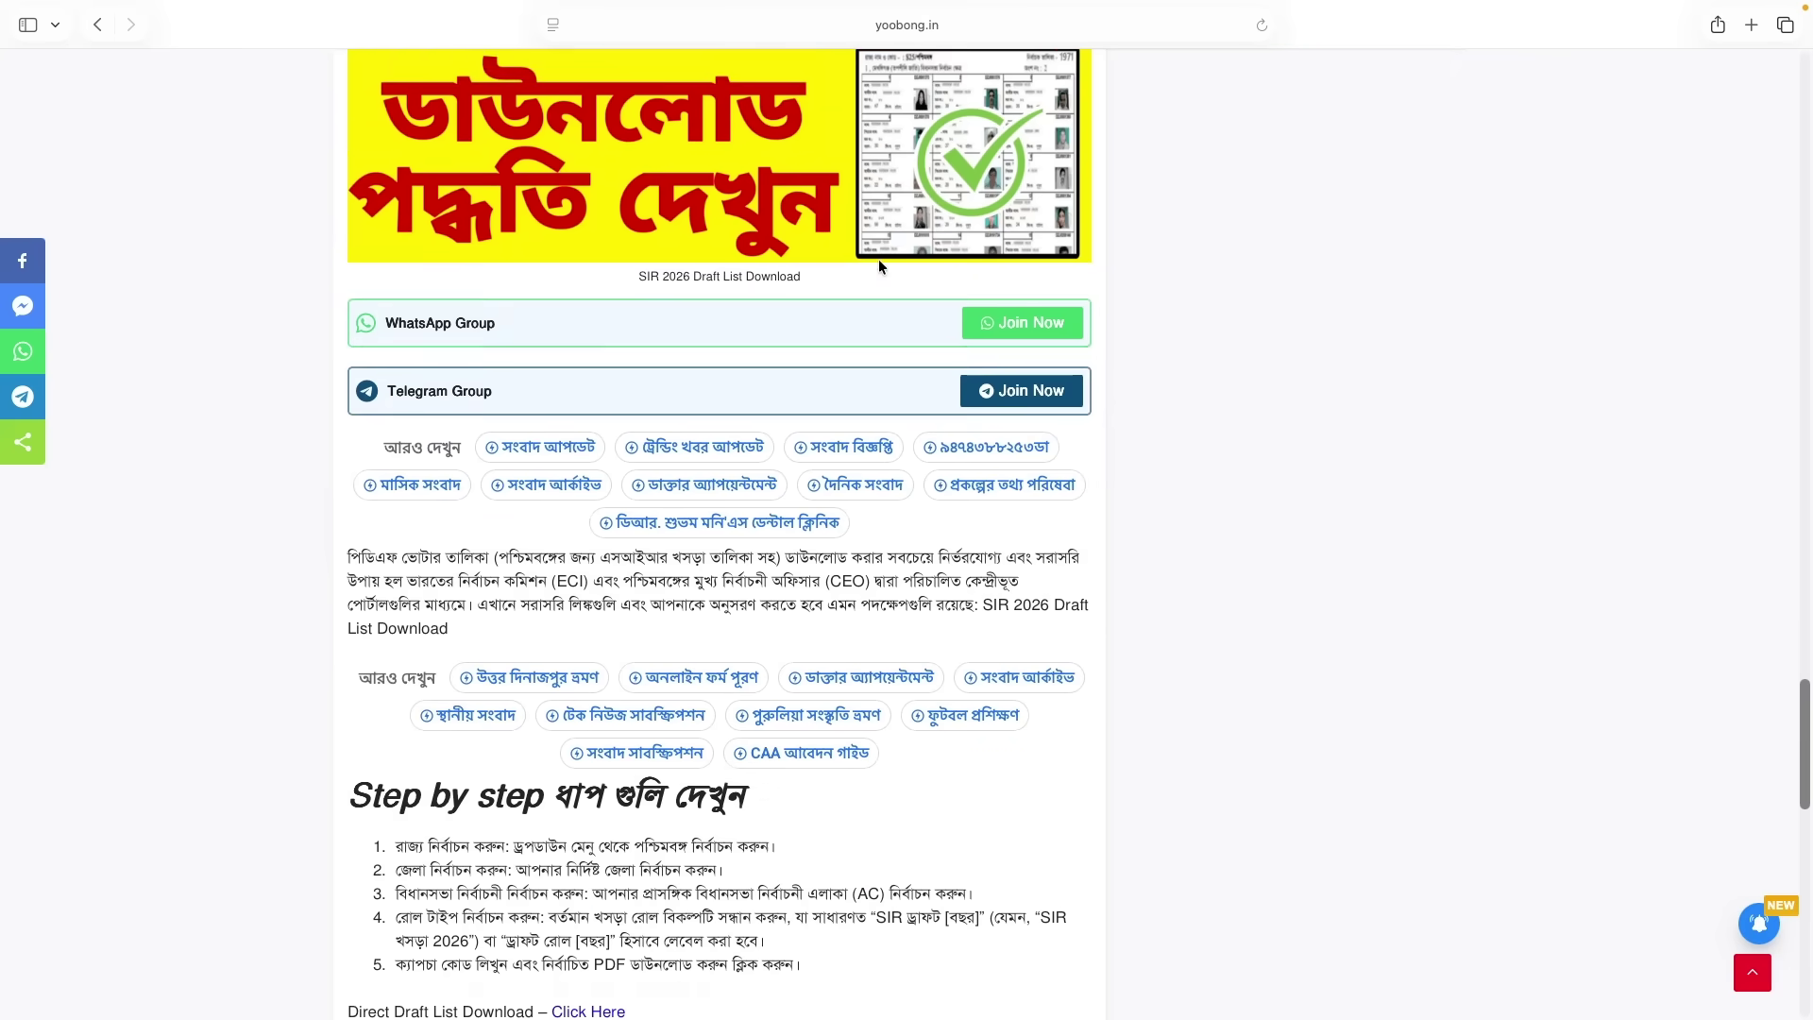
{"action": "scroll", "coordinate": [879, 261], "scroll_direction": "down", "scroll_amount": 5}
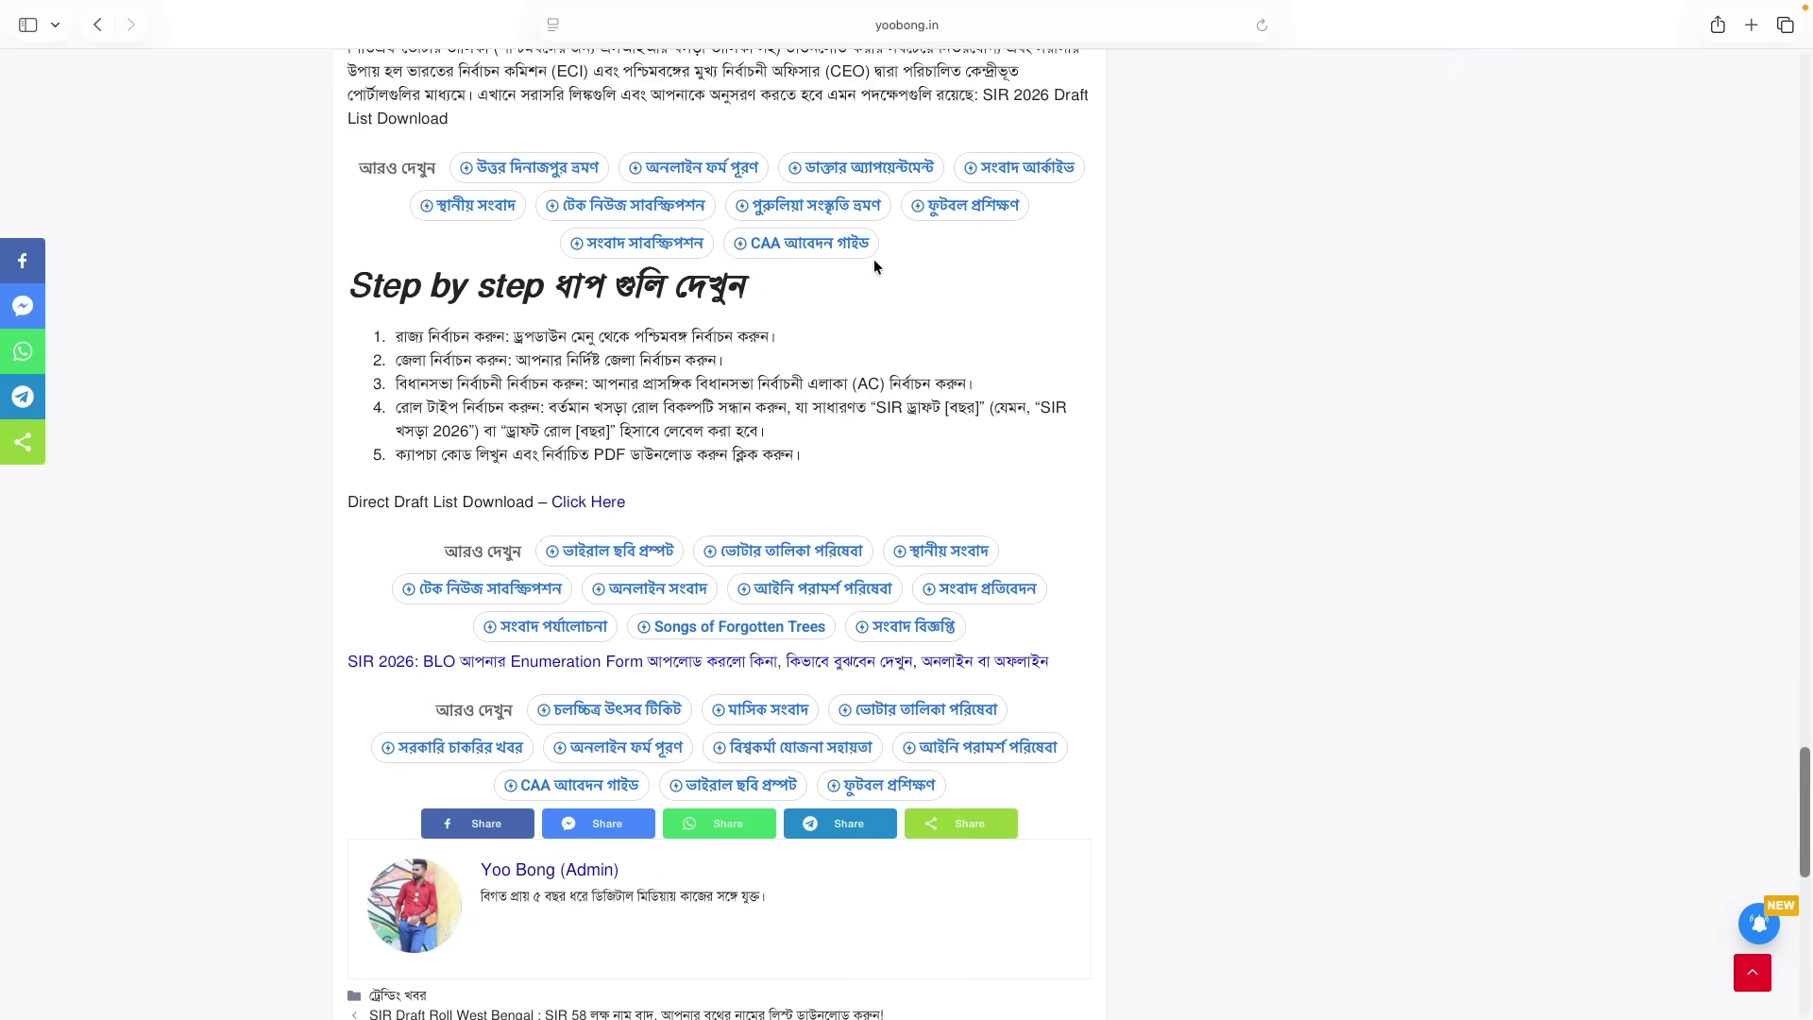
{"action": "scroll", "coordinate": [873, 258], "scroll_direction": "down", "scroll_amount": 2}
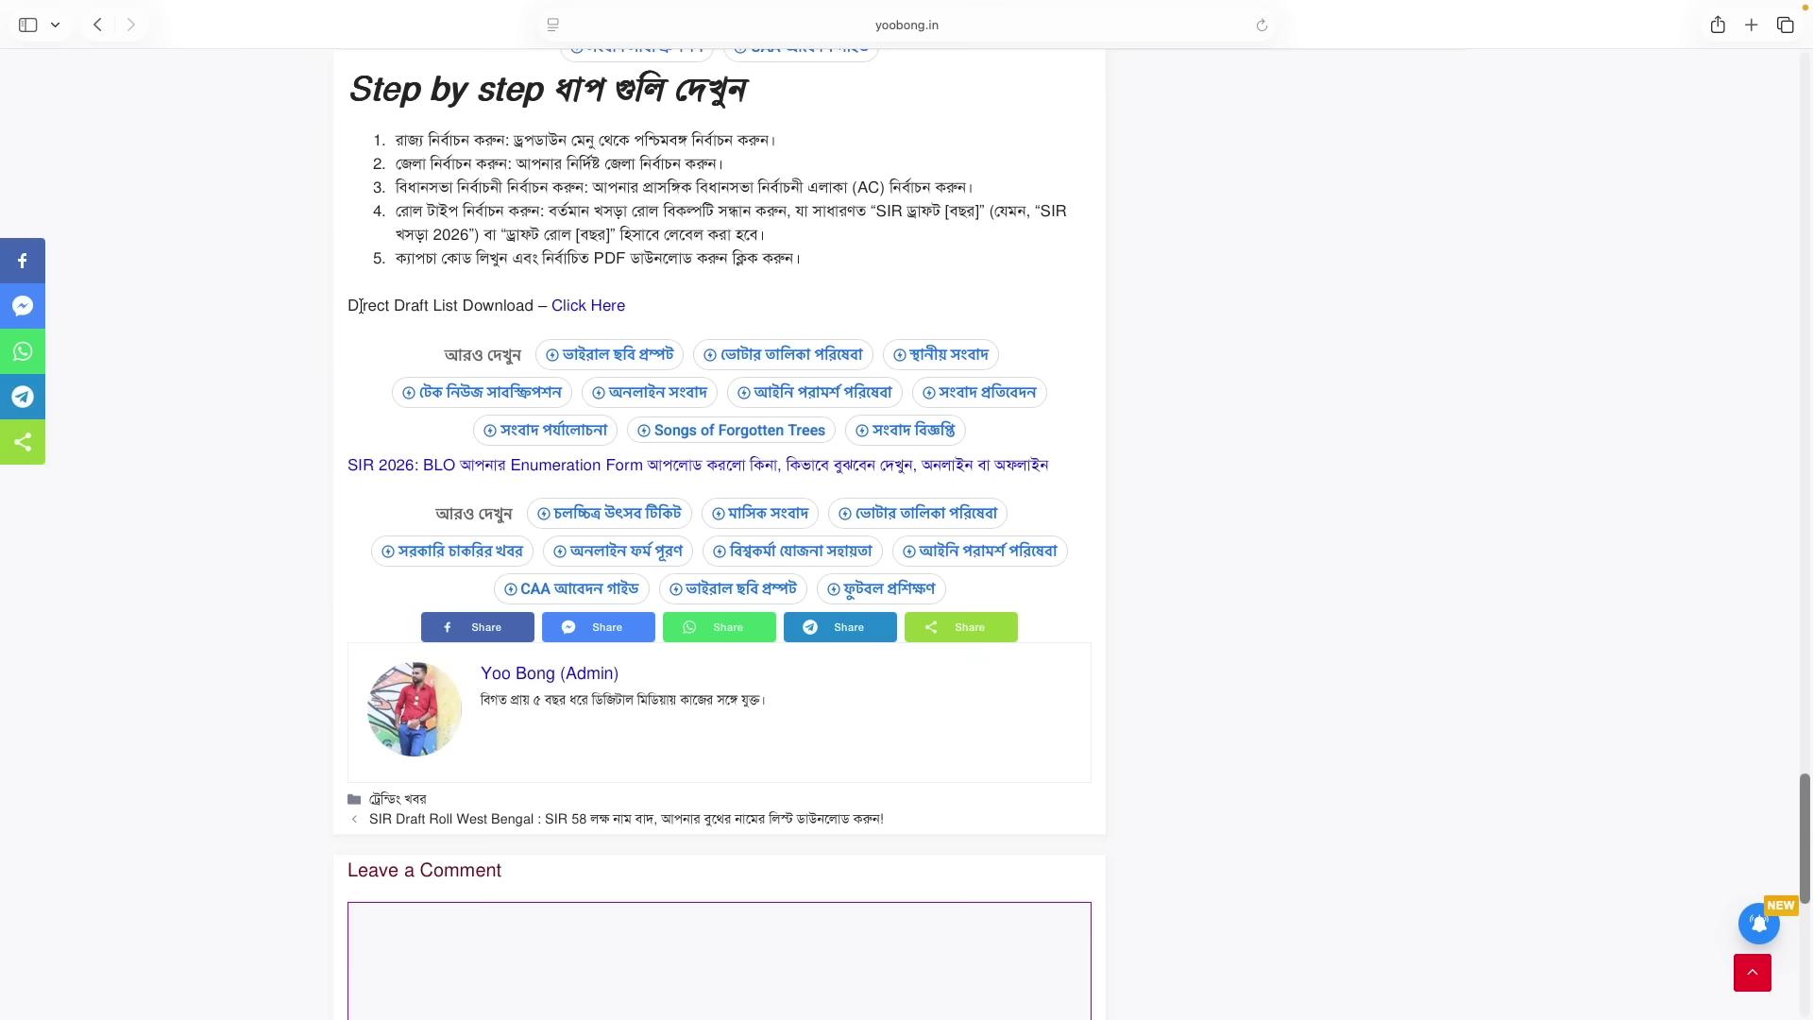
{"action": "left_click", "coordinate": [593, 307]}
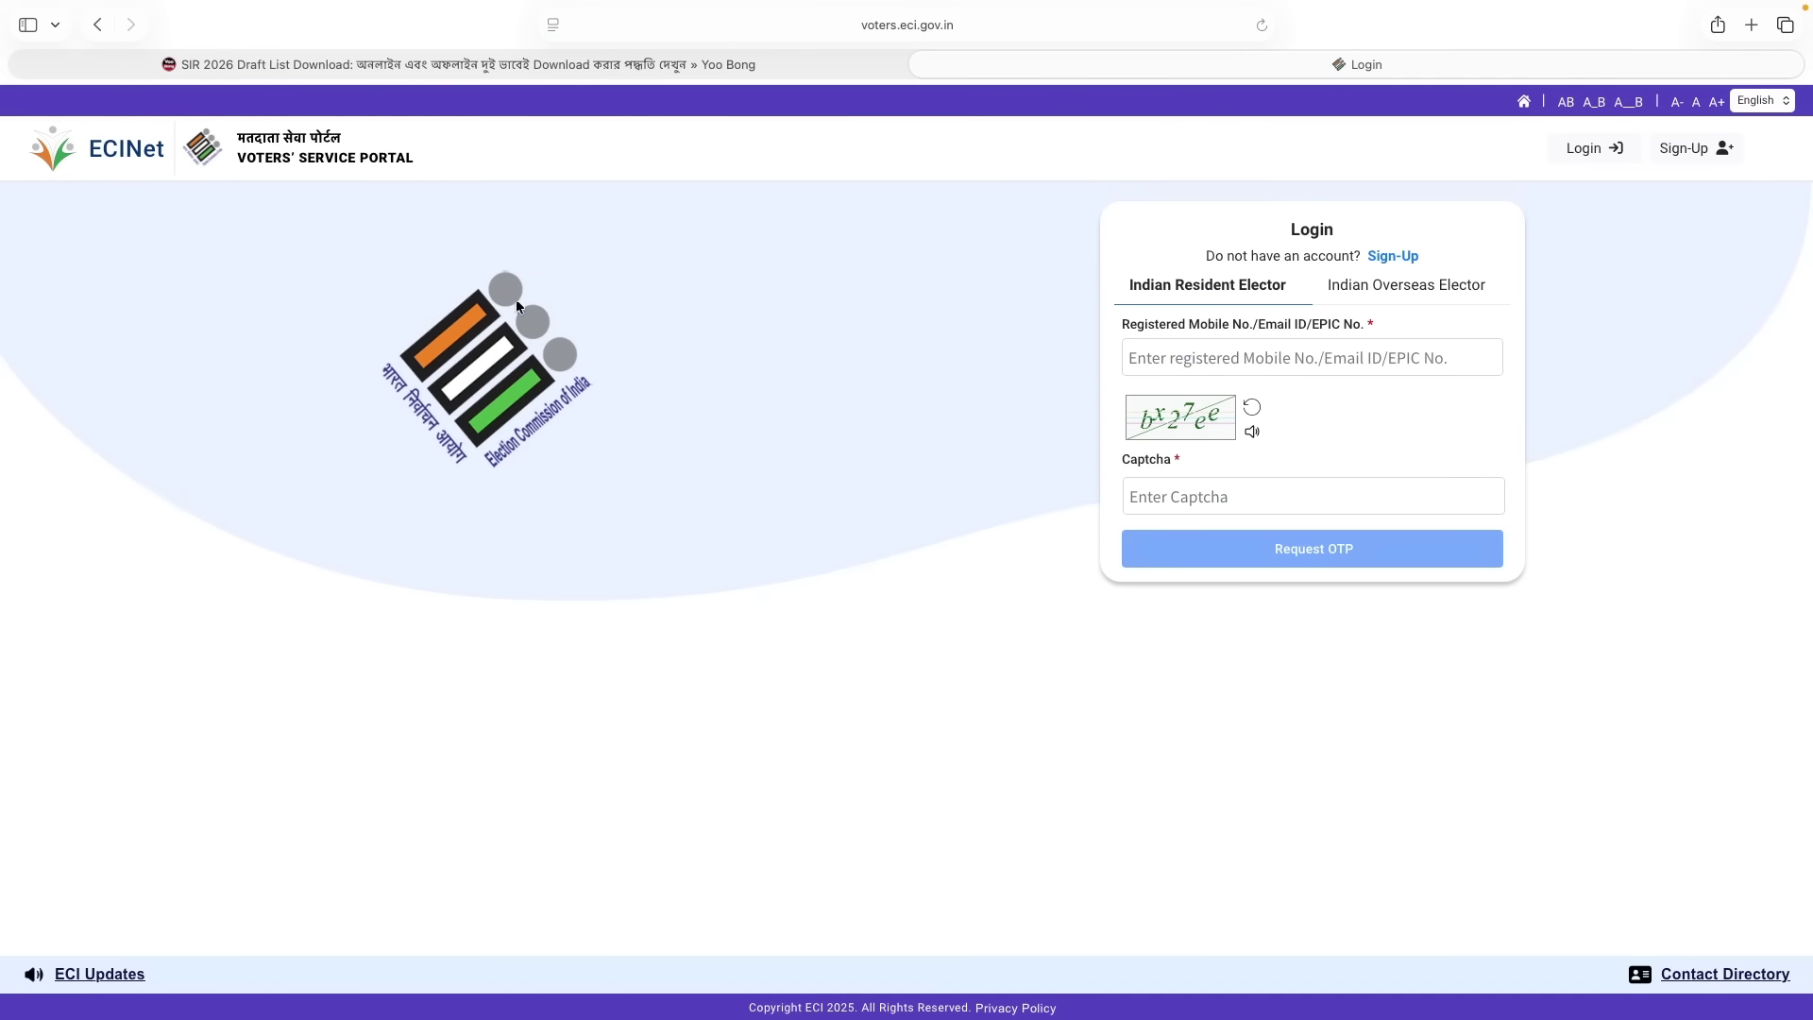
Go to the Voters' Service Portal home page and open the Download Electoral Roll service
{"action": "left_click", "coordinate": [111, 156]}
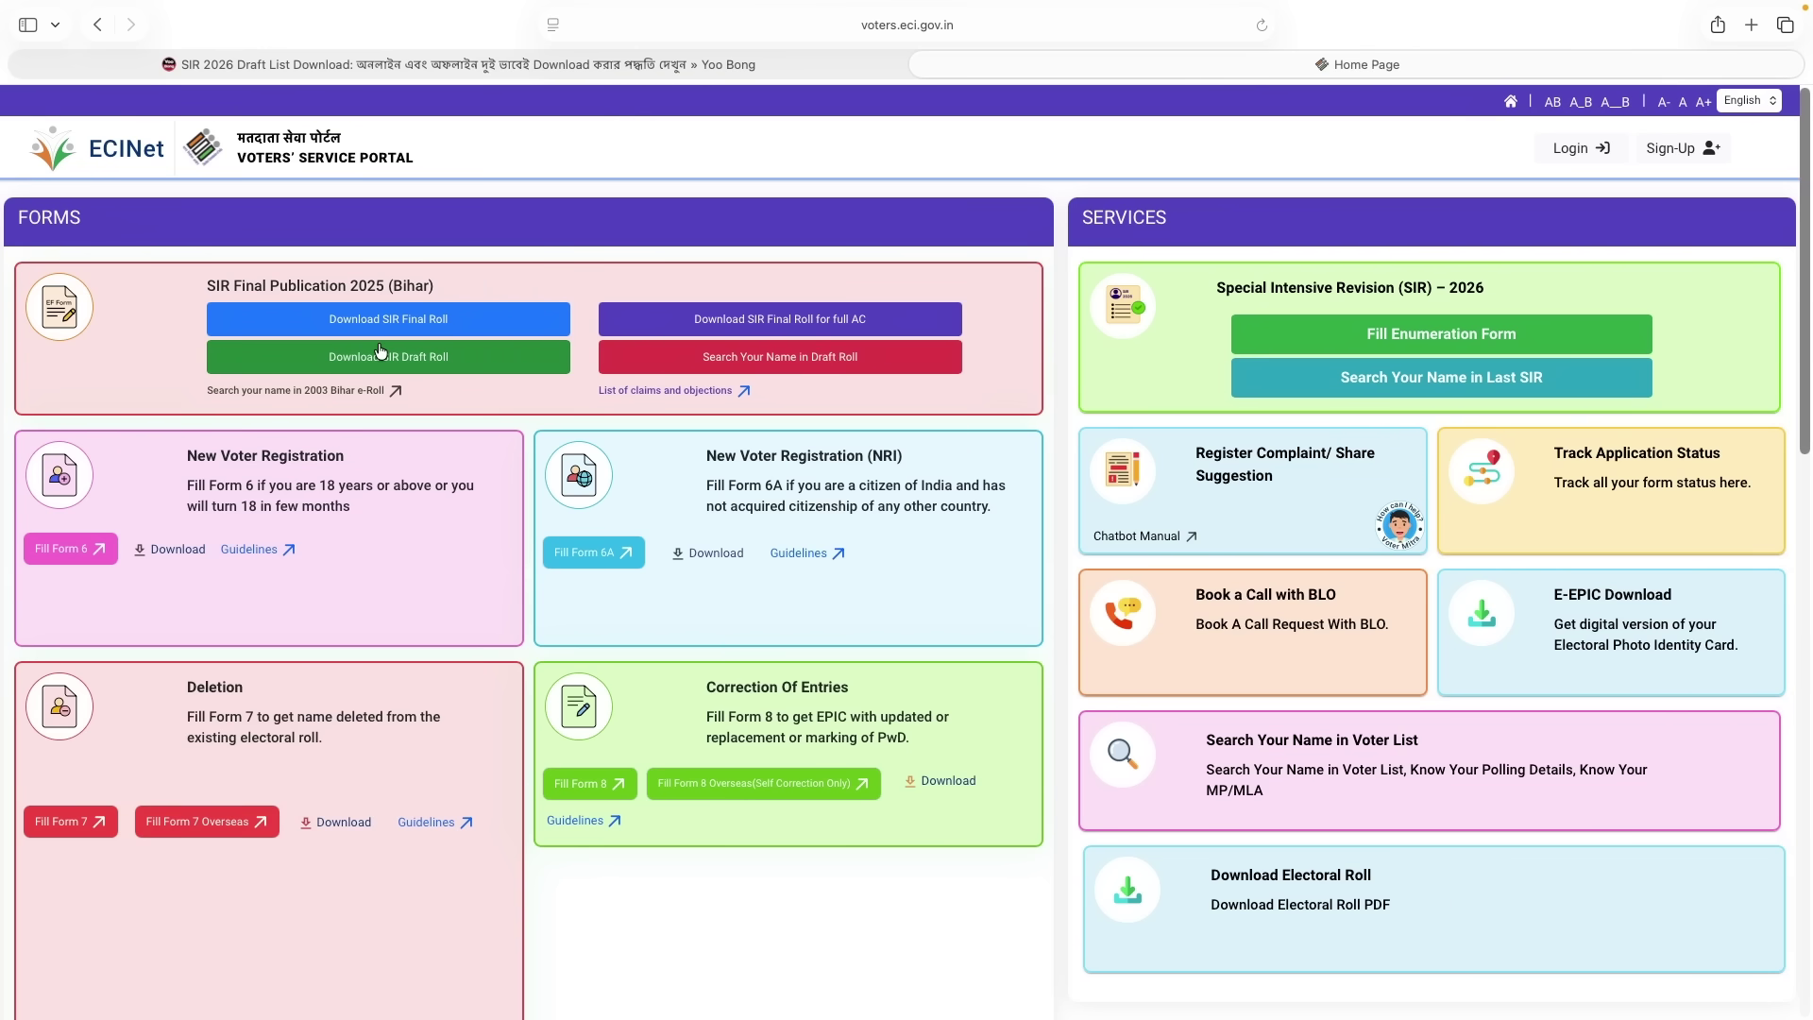
{"action": "scroll", "coordinate": [1784, 849], "scroll_direction": "down", "scroll_amount": 5}
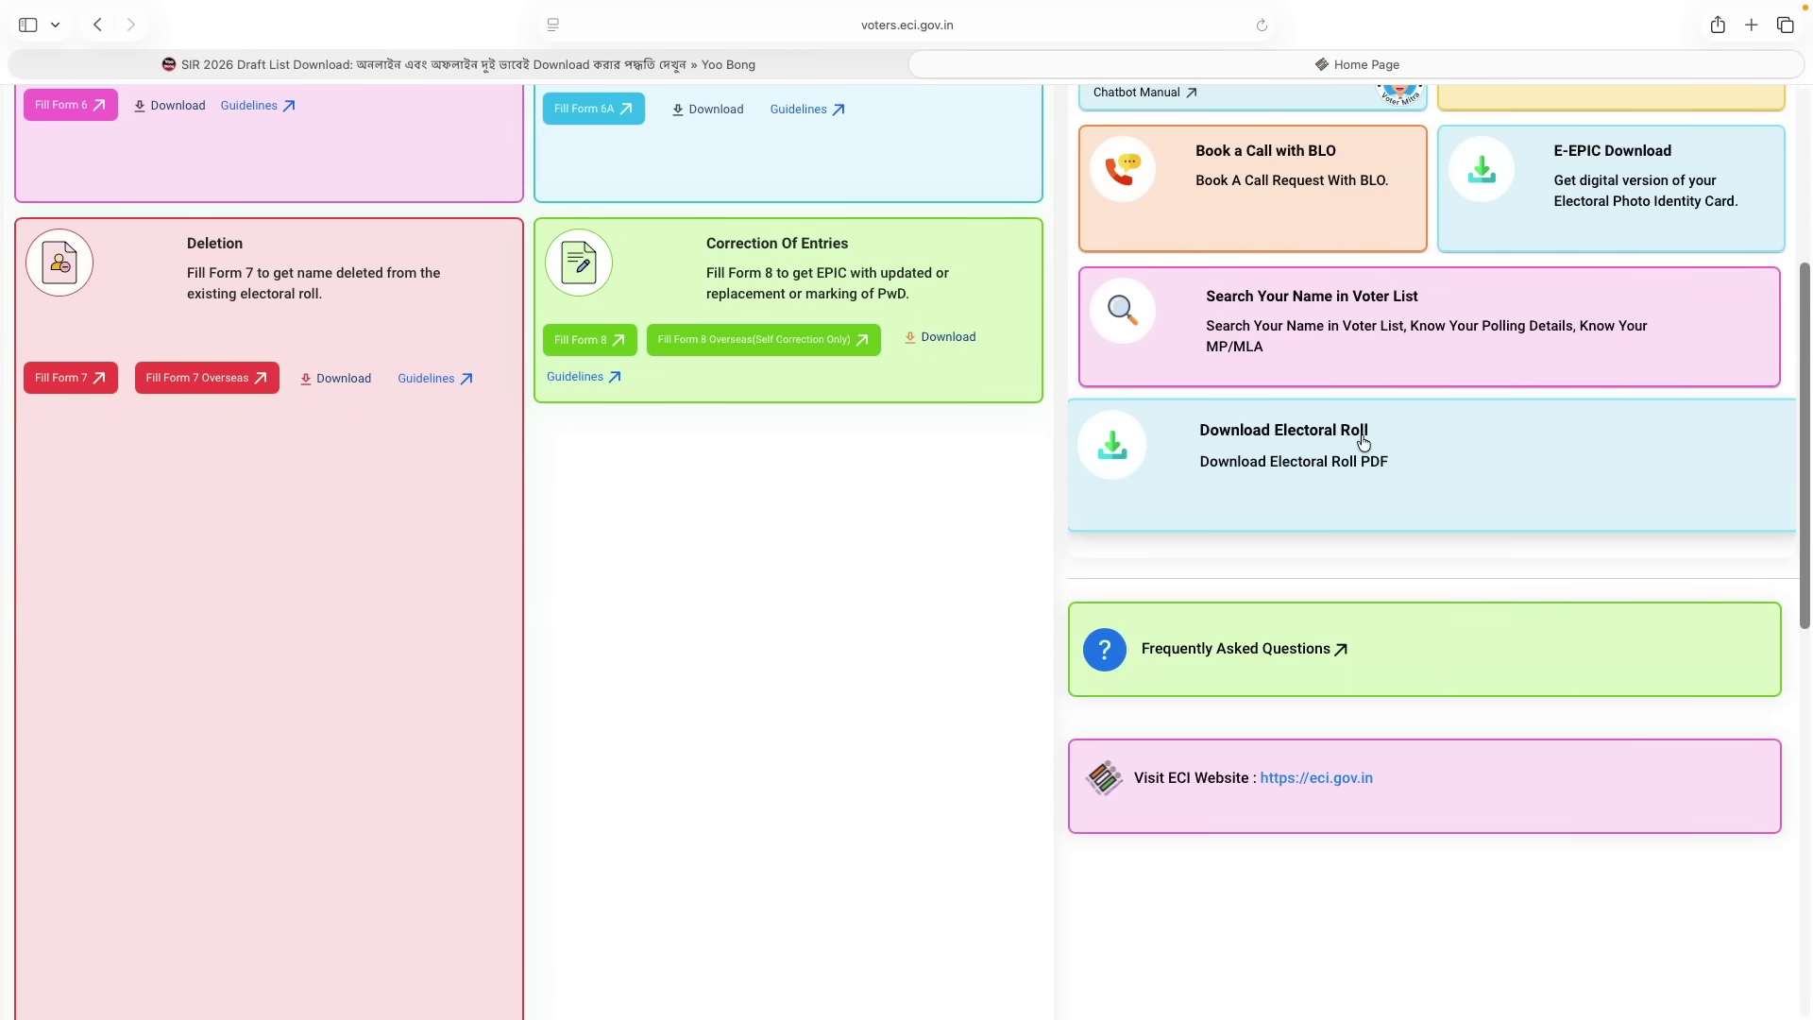
{"action": "left_click", "coordinate": [1269, 429]}
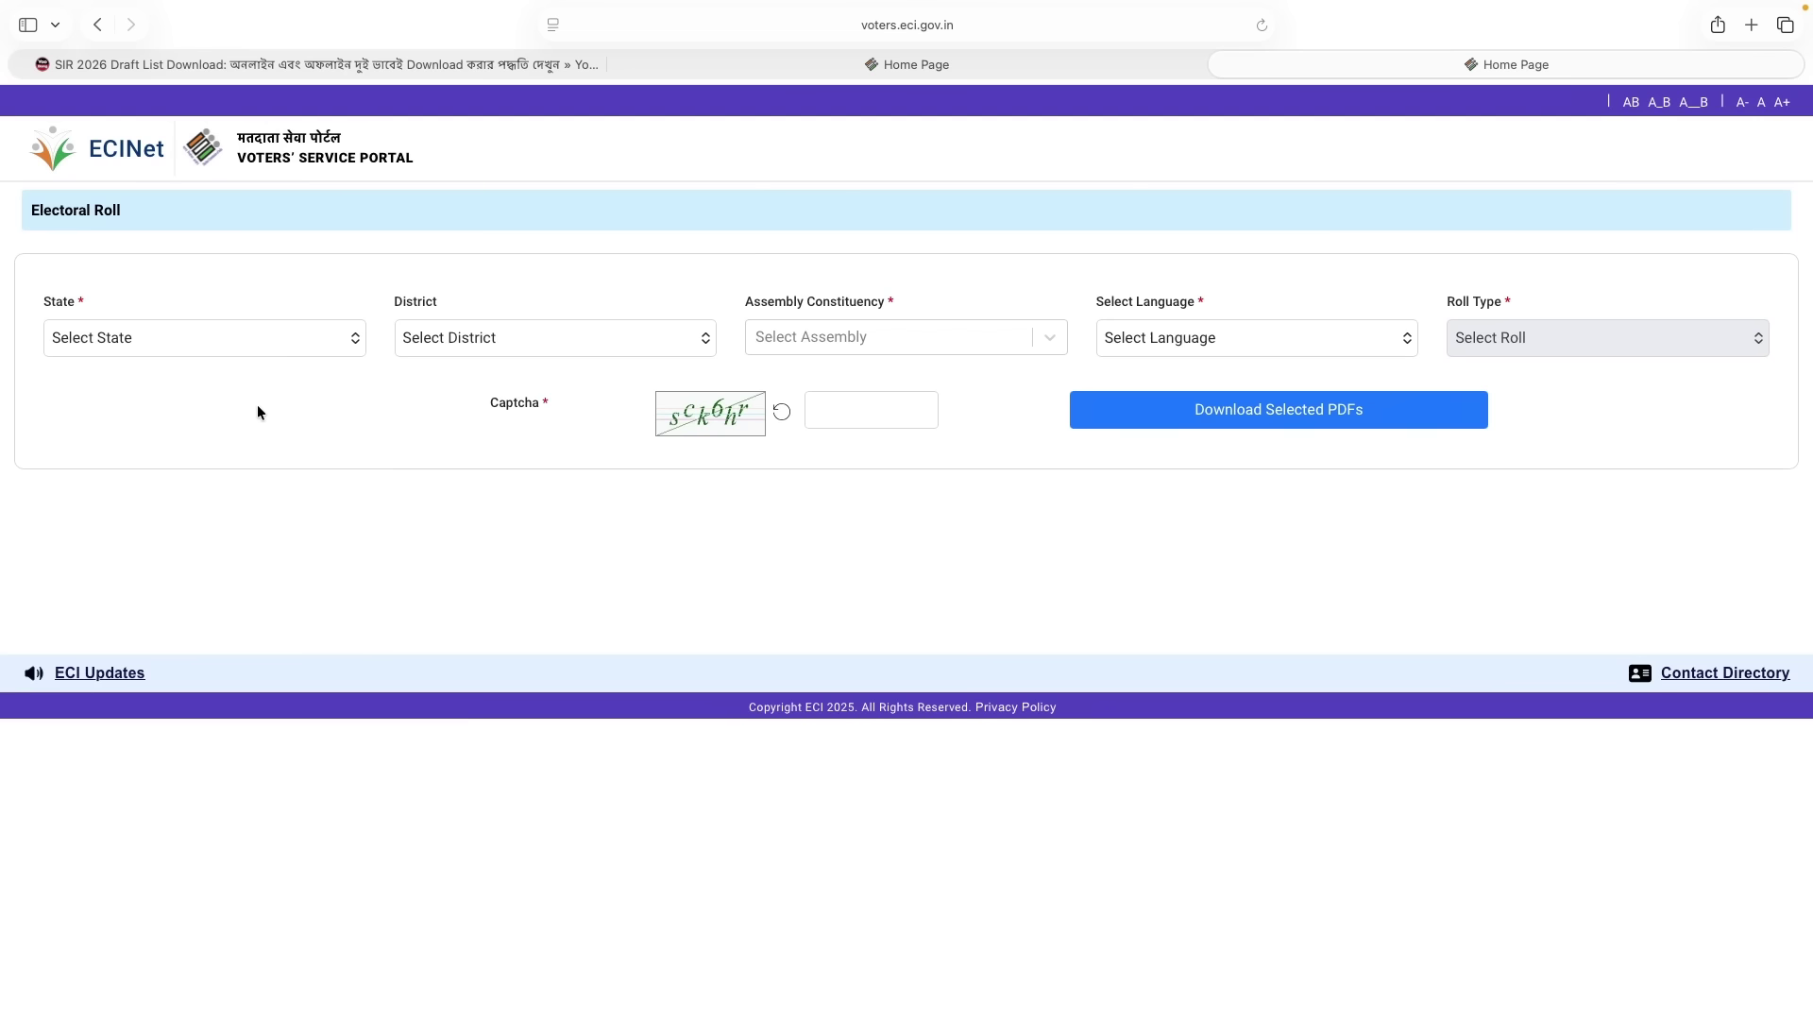
Set the electoral roll's state to West Bengal and the district to UTTAR DINAJPUR
{"action": "left_click", "coordinate": [208, 338]}
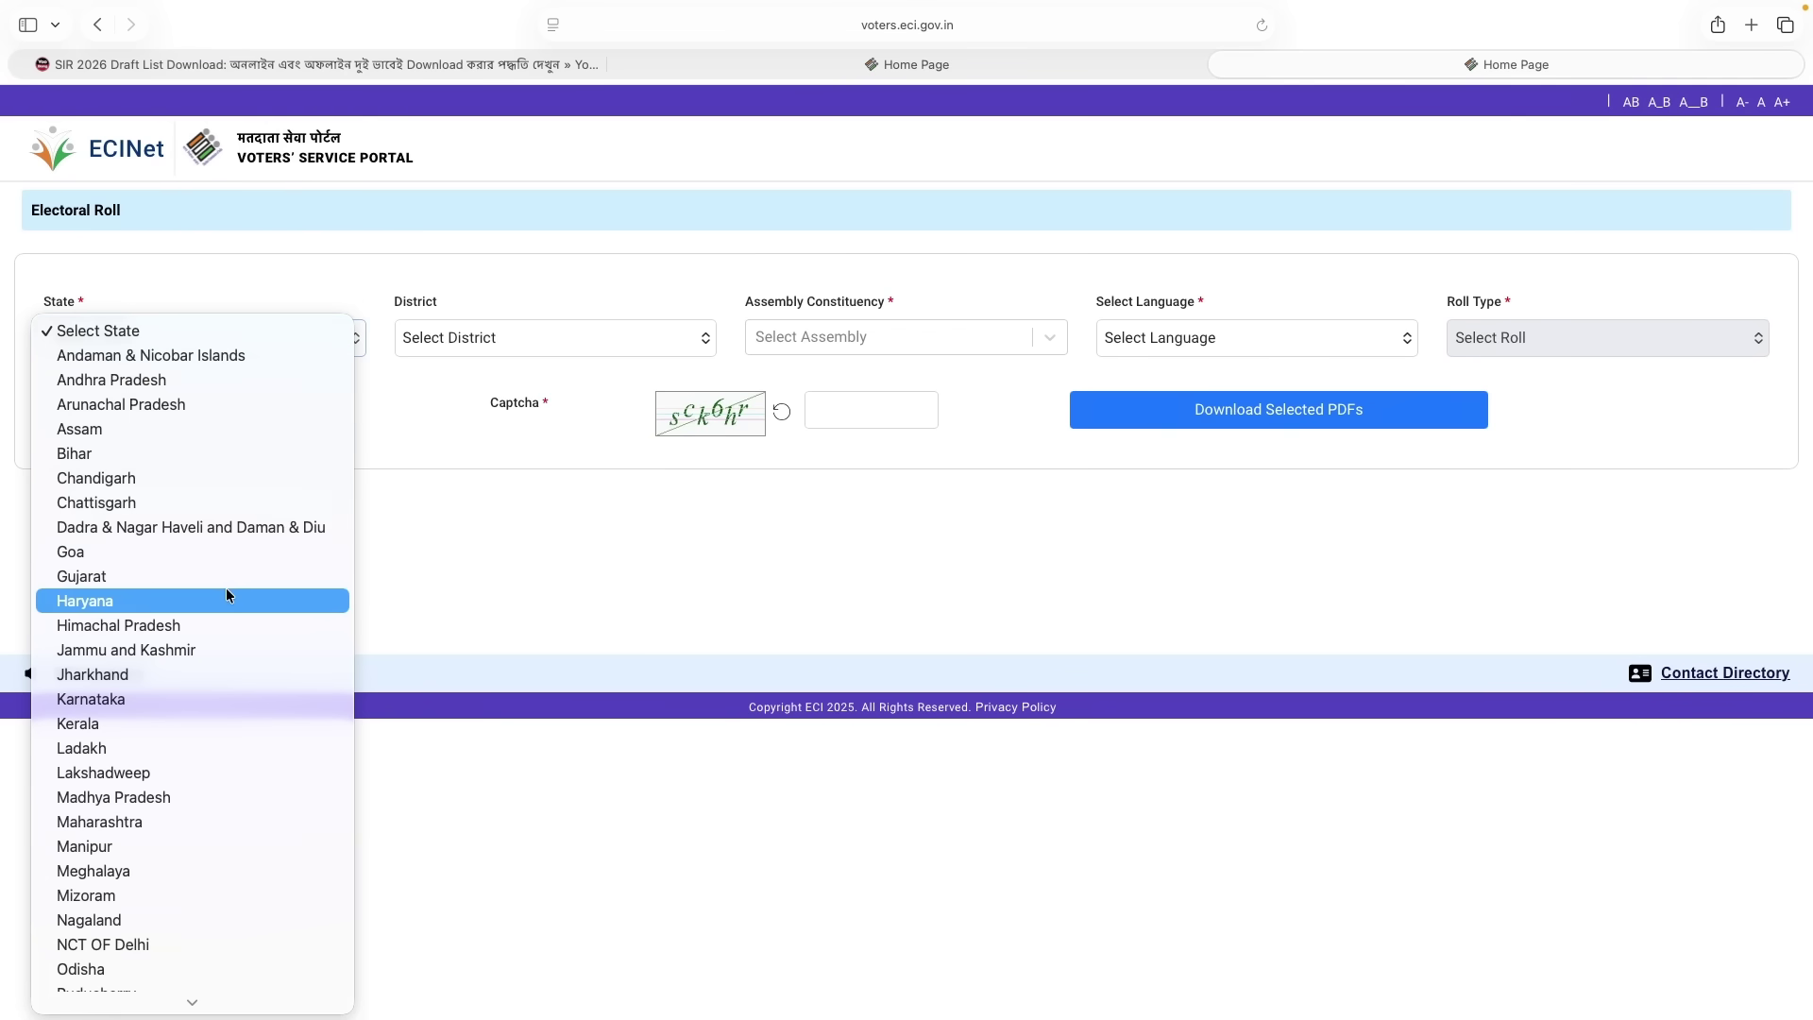
{"action": "scroll", "coordinate": [225, 587], "scroll_direction": "down", "scroll_amount": 5}
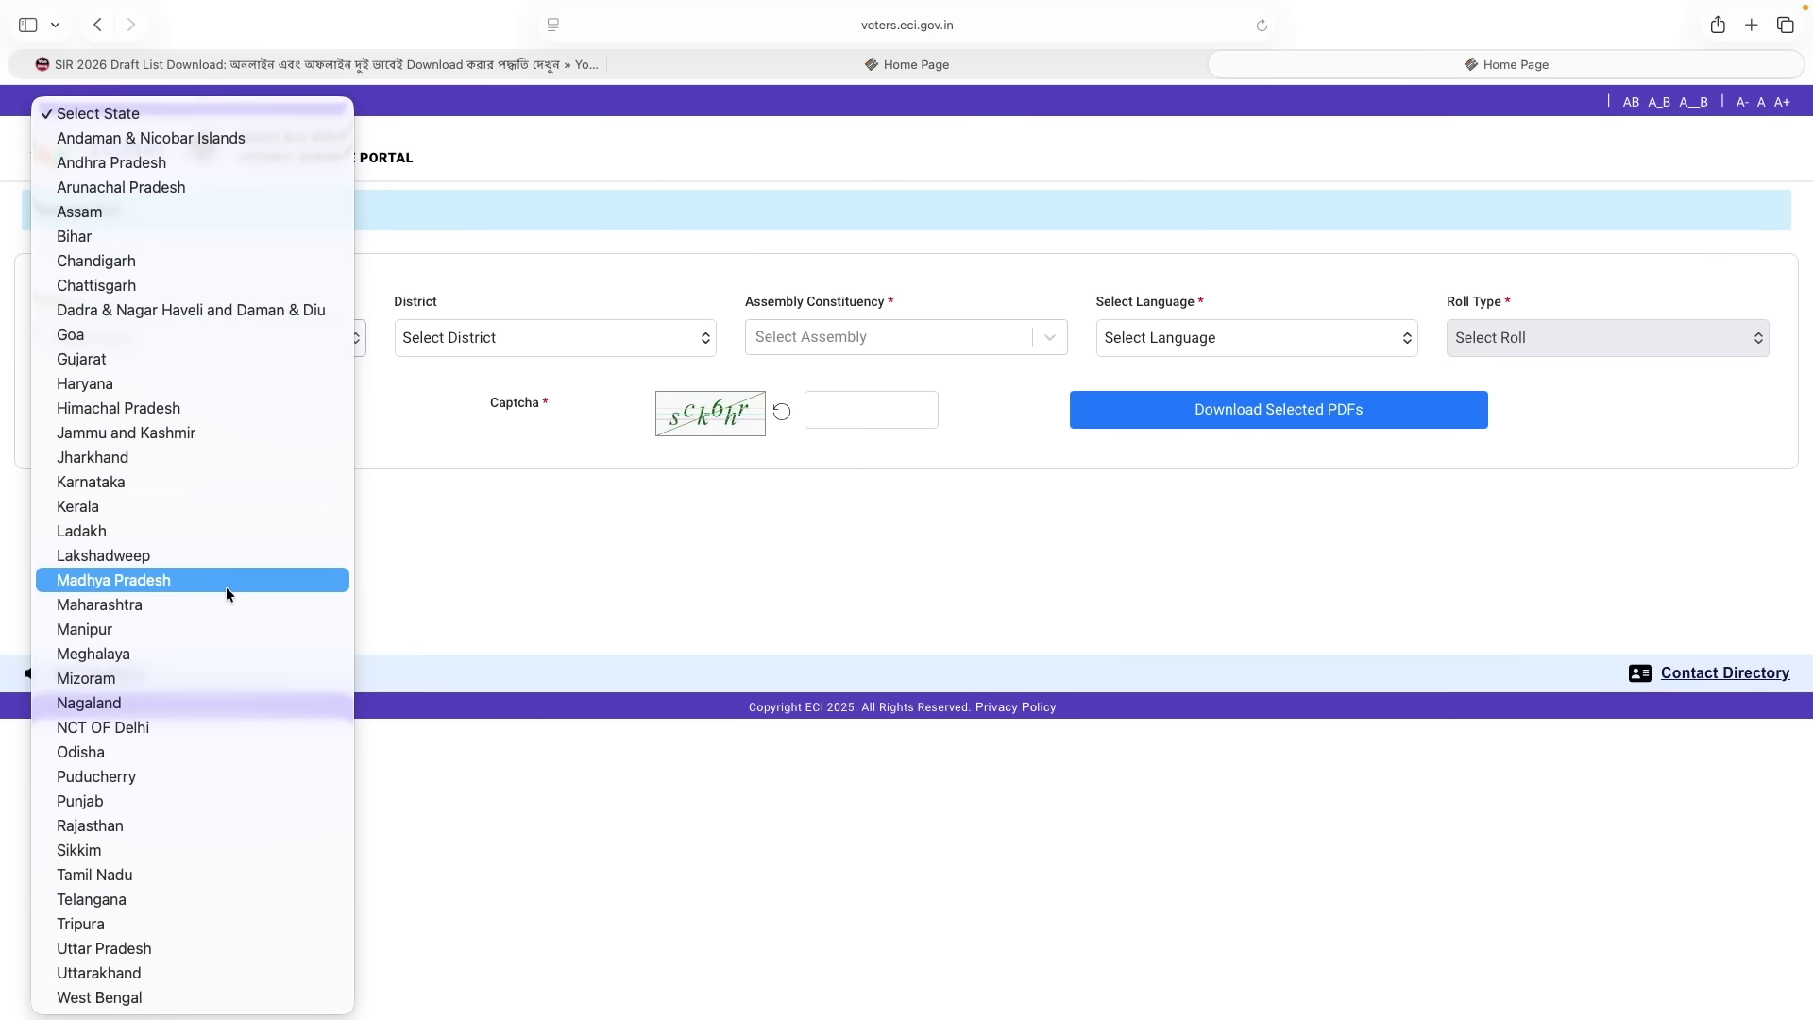
{"action": "left_click", "coordinate": [113, 994]}
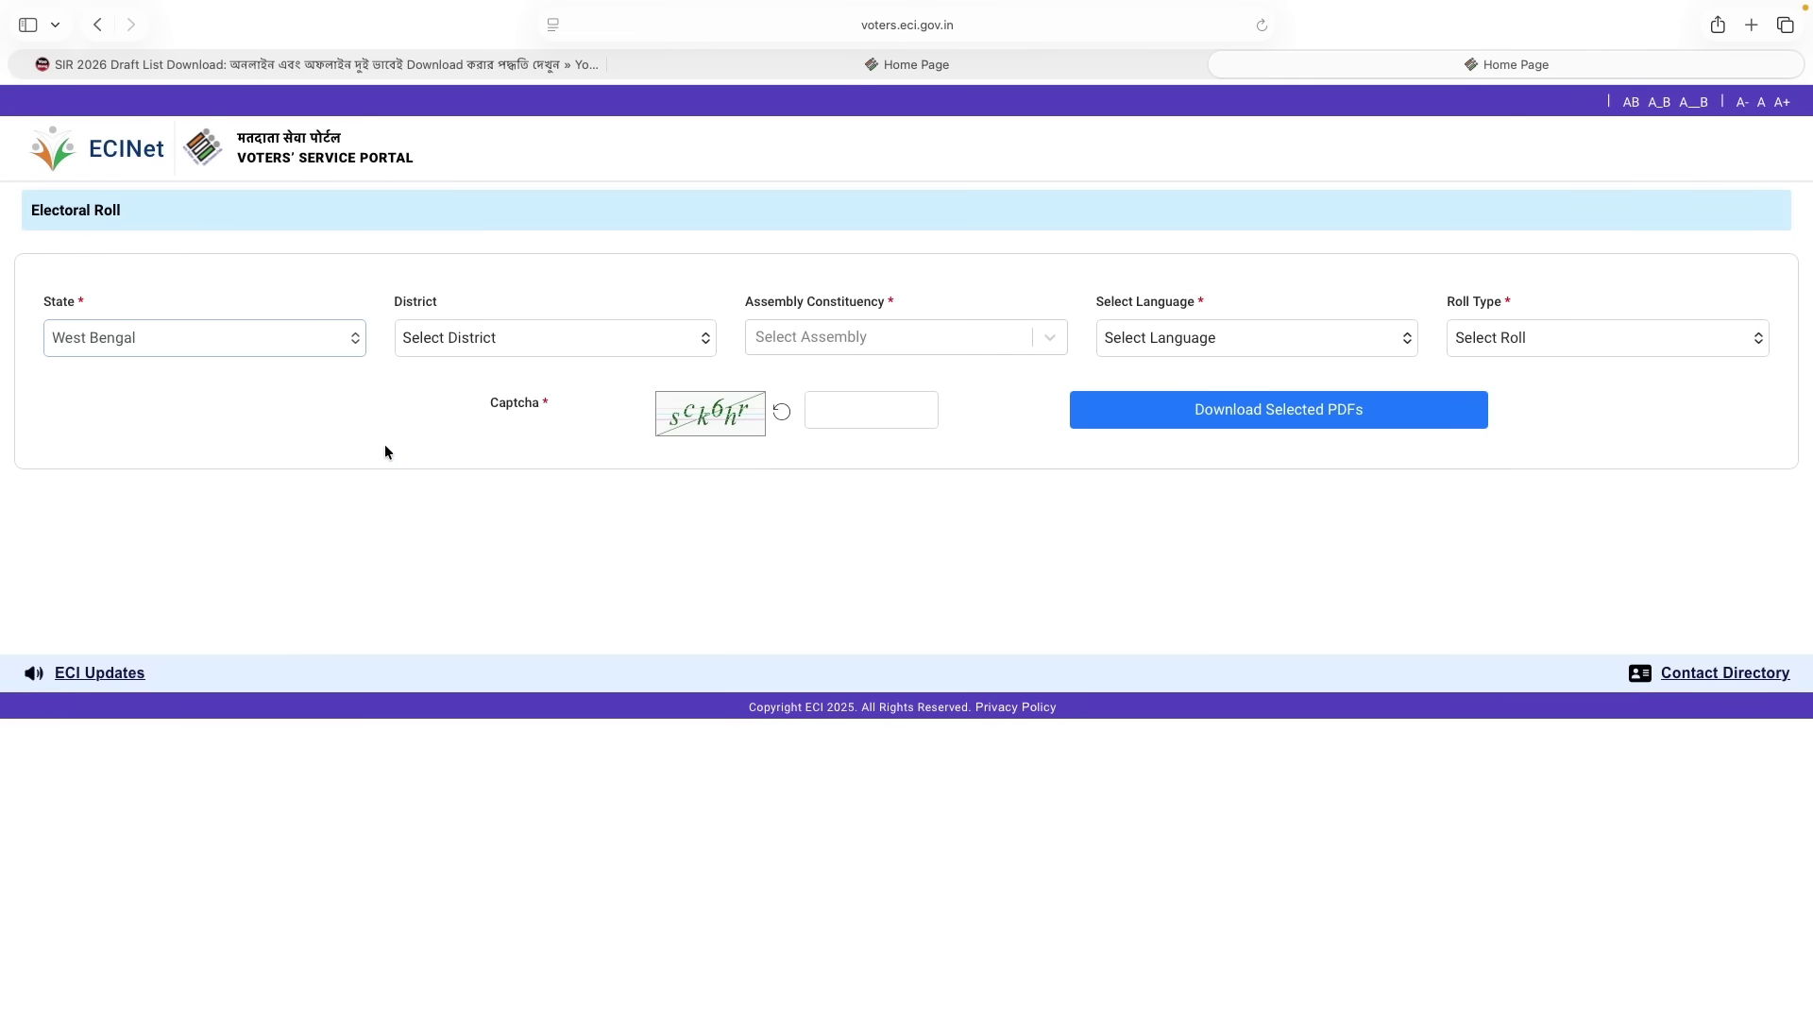
{"action": "left_click", "coordinate": [489, 340]}
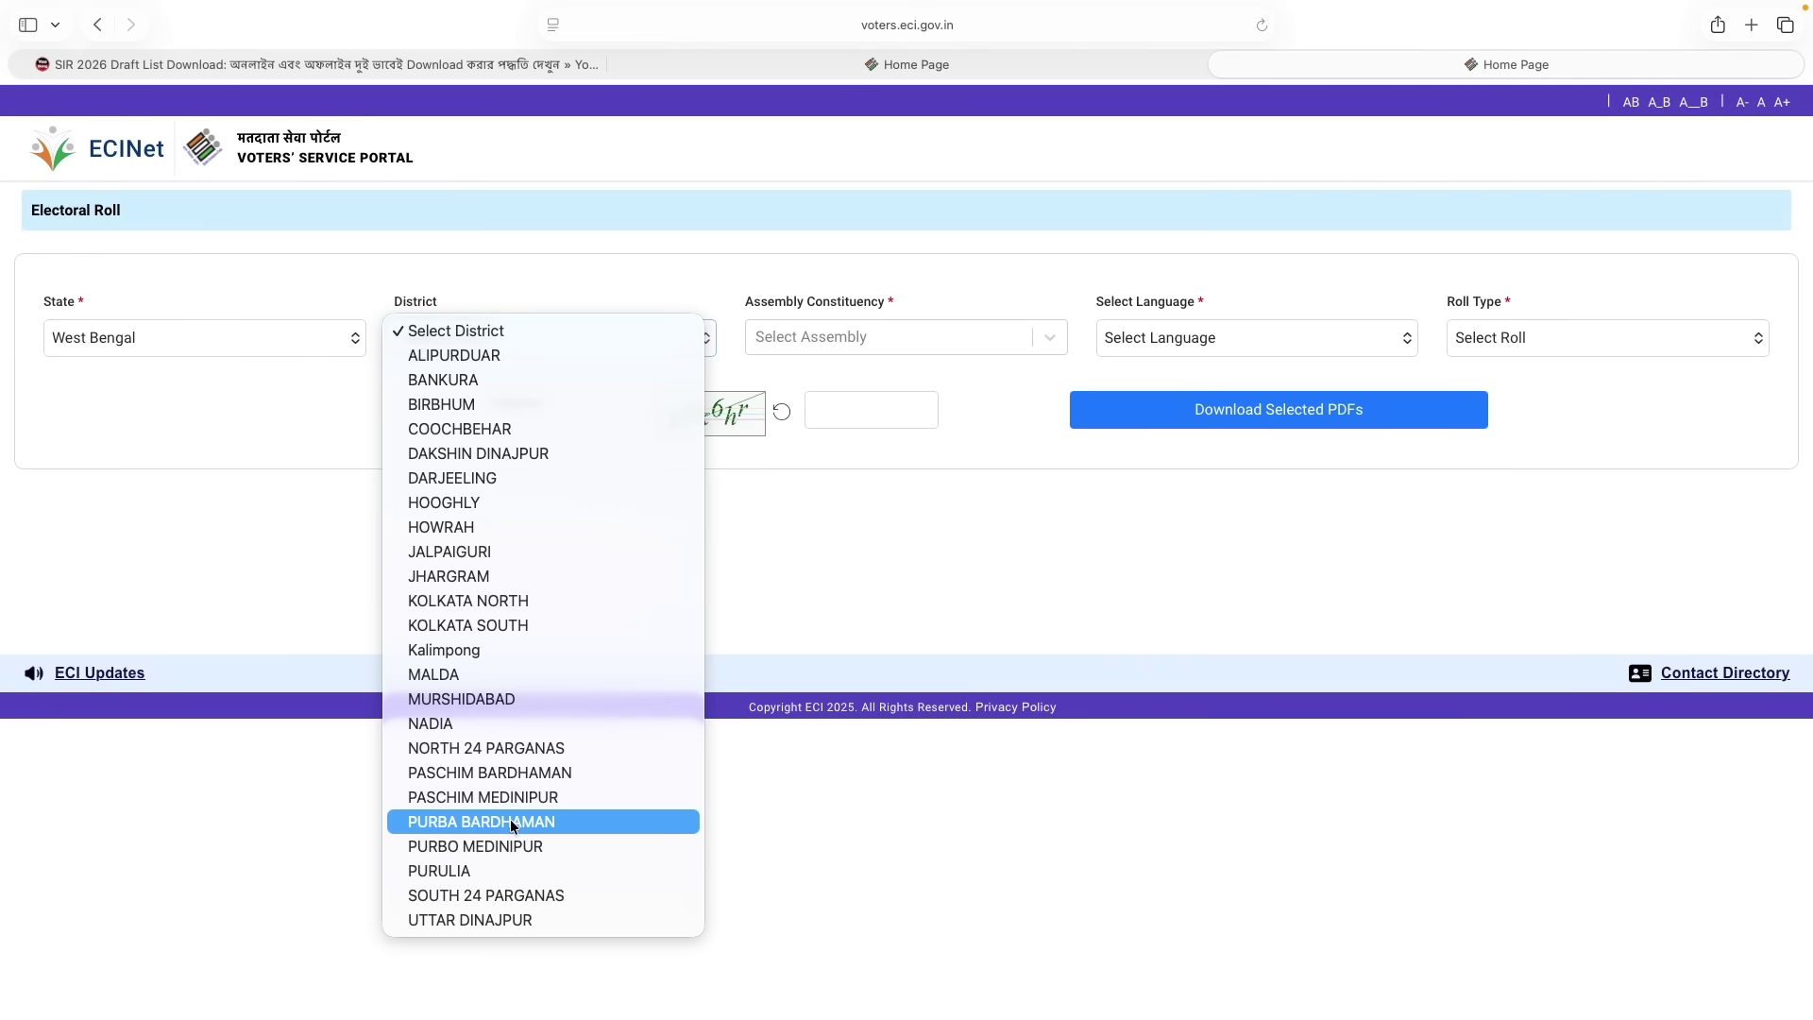
{"action": "left_click", "coordinate": [491, 921]}
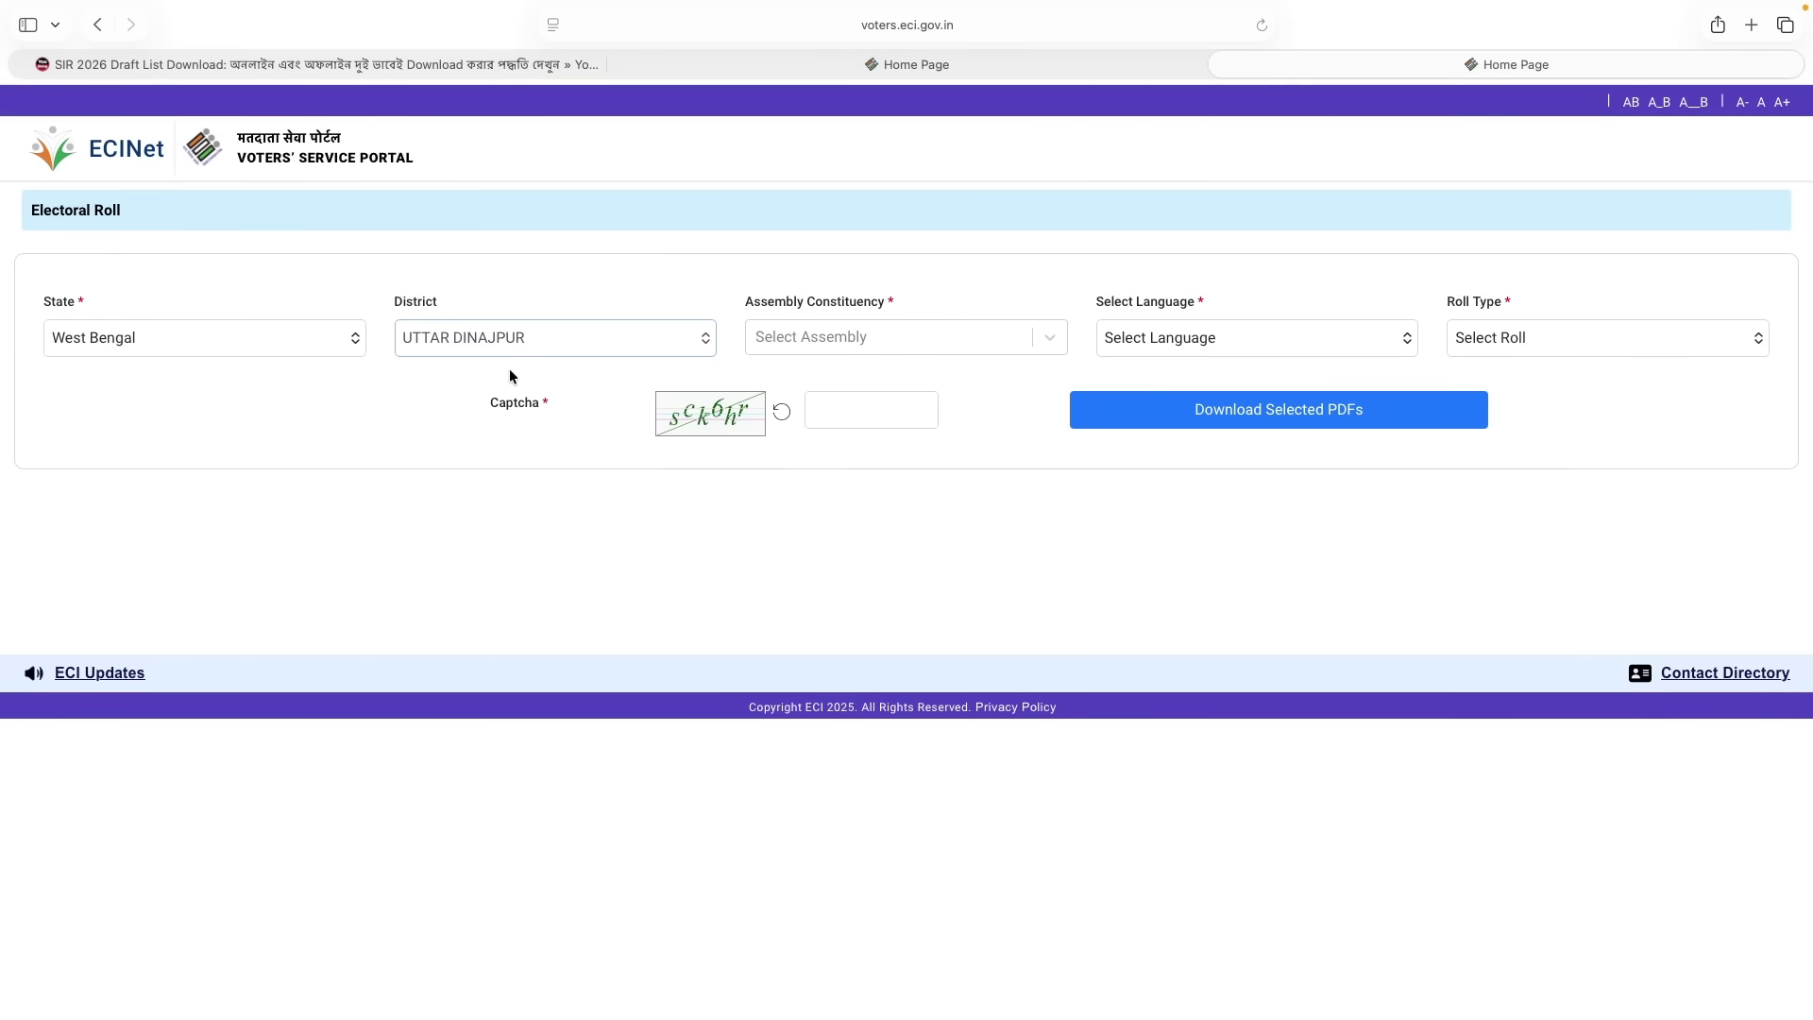
Choose 35 - Raiganj as the assembly constituency for the electoral roll
{"action": "left_click", "coordinate": [1060, 338]}
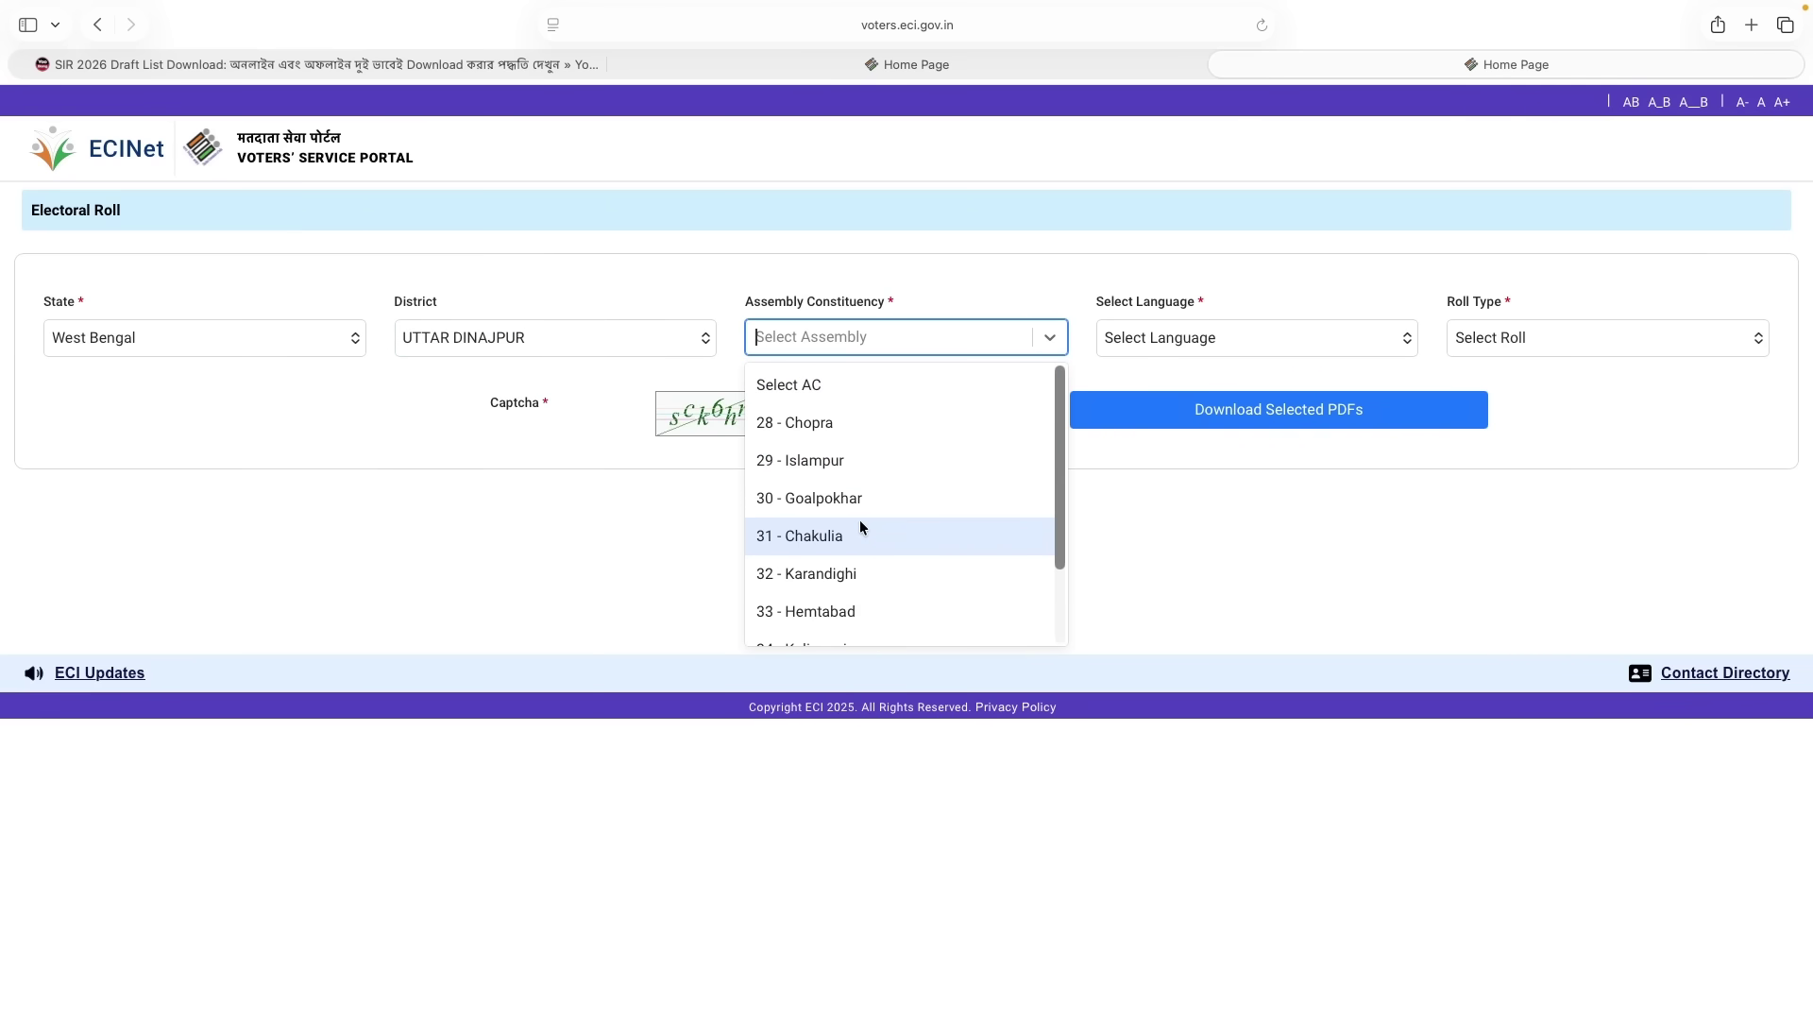
{"action": "scroll", "coordinate": [860, 522], "scroll_direction": "down", "scroll_amount": 3}
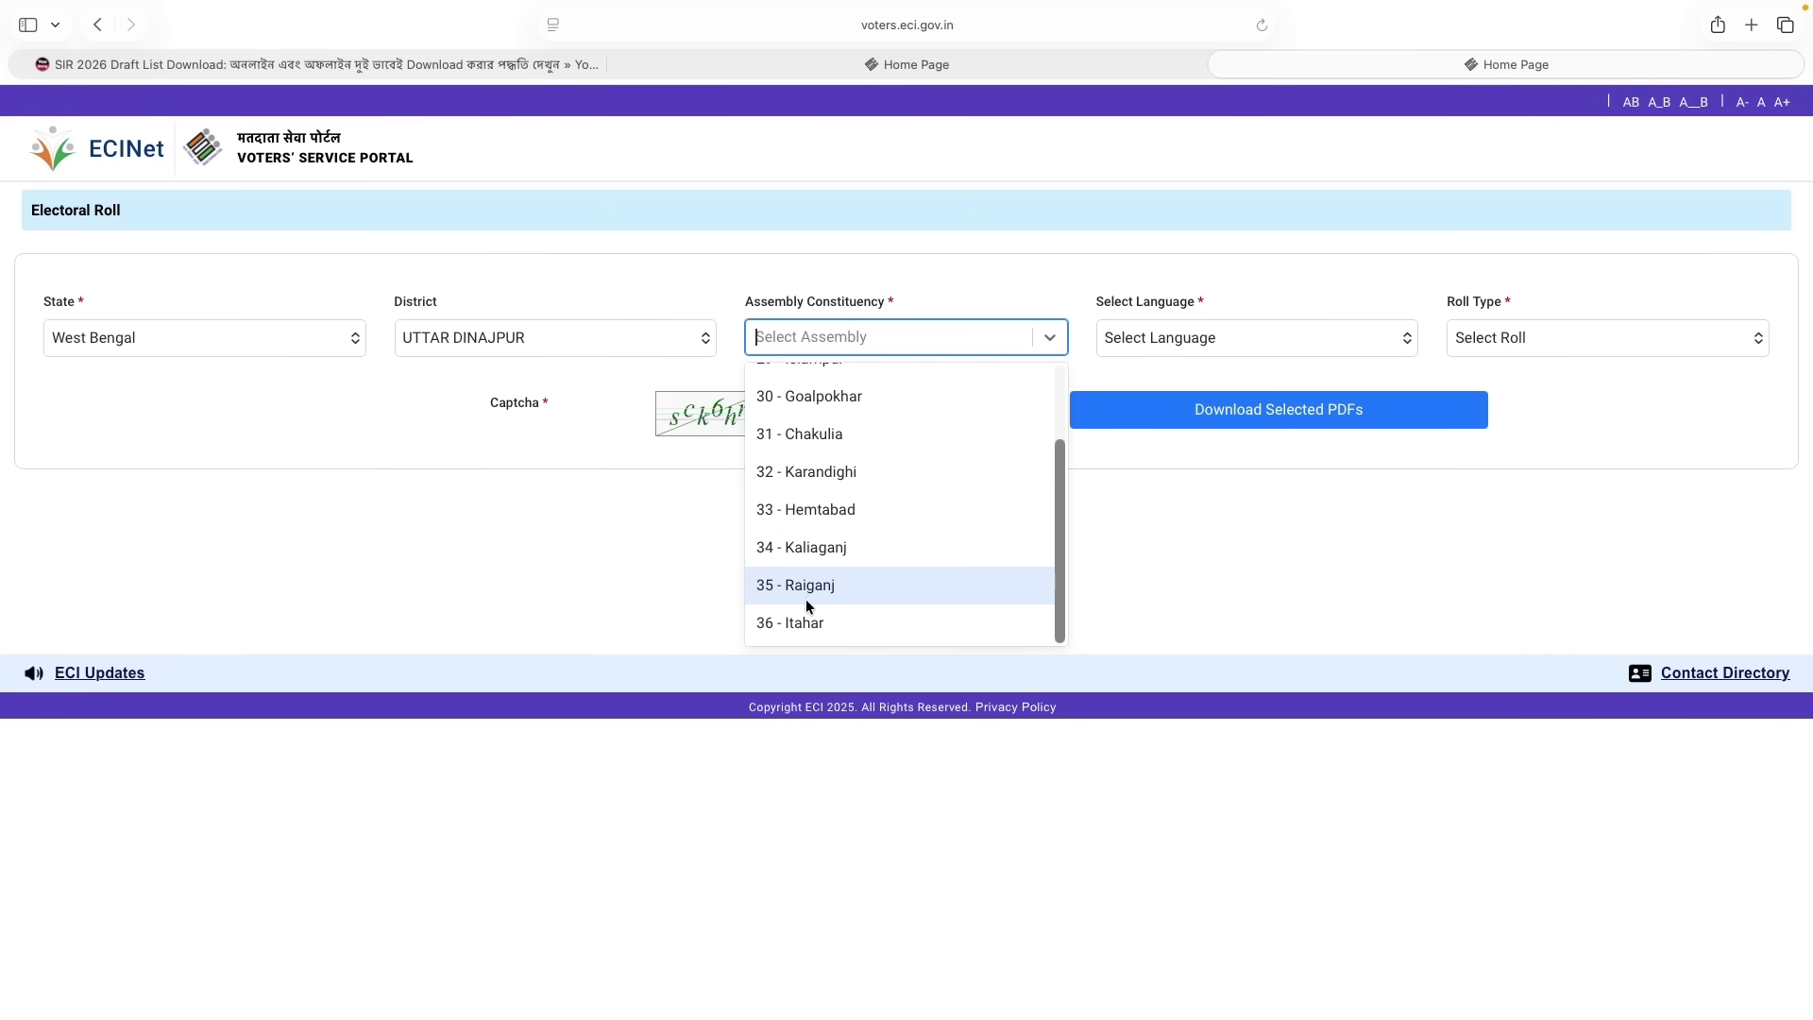
{"action": "left_click", "coordinate": [808, 599]}
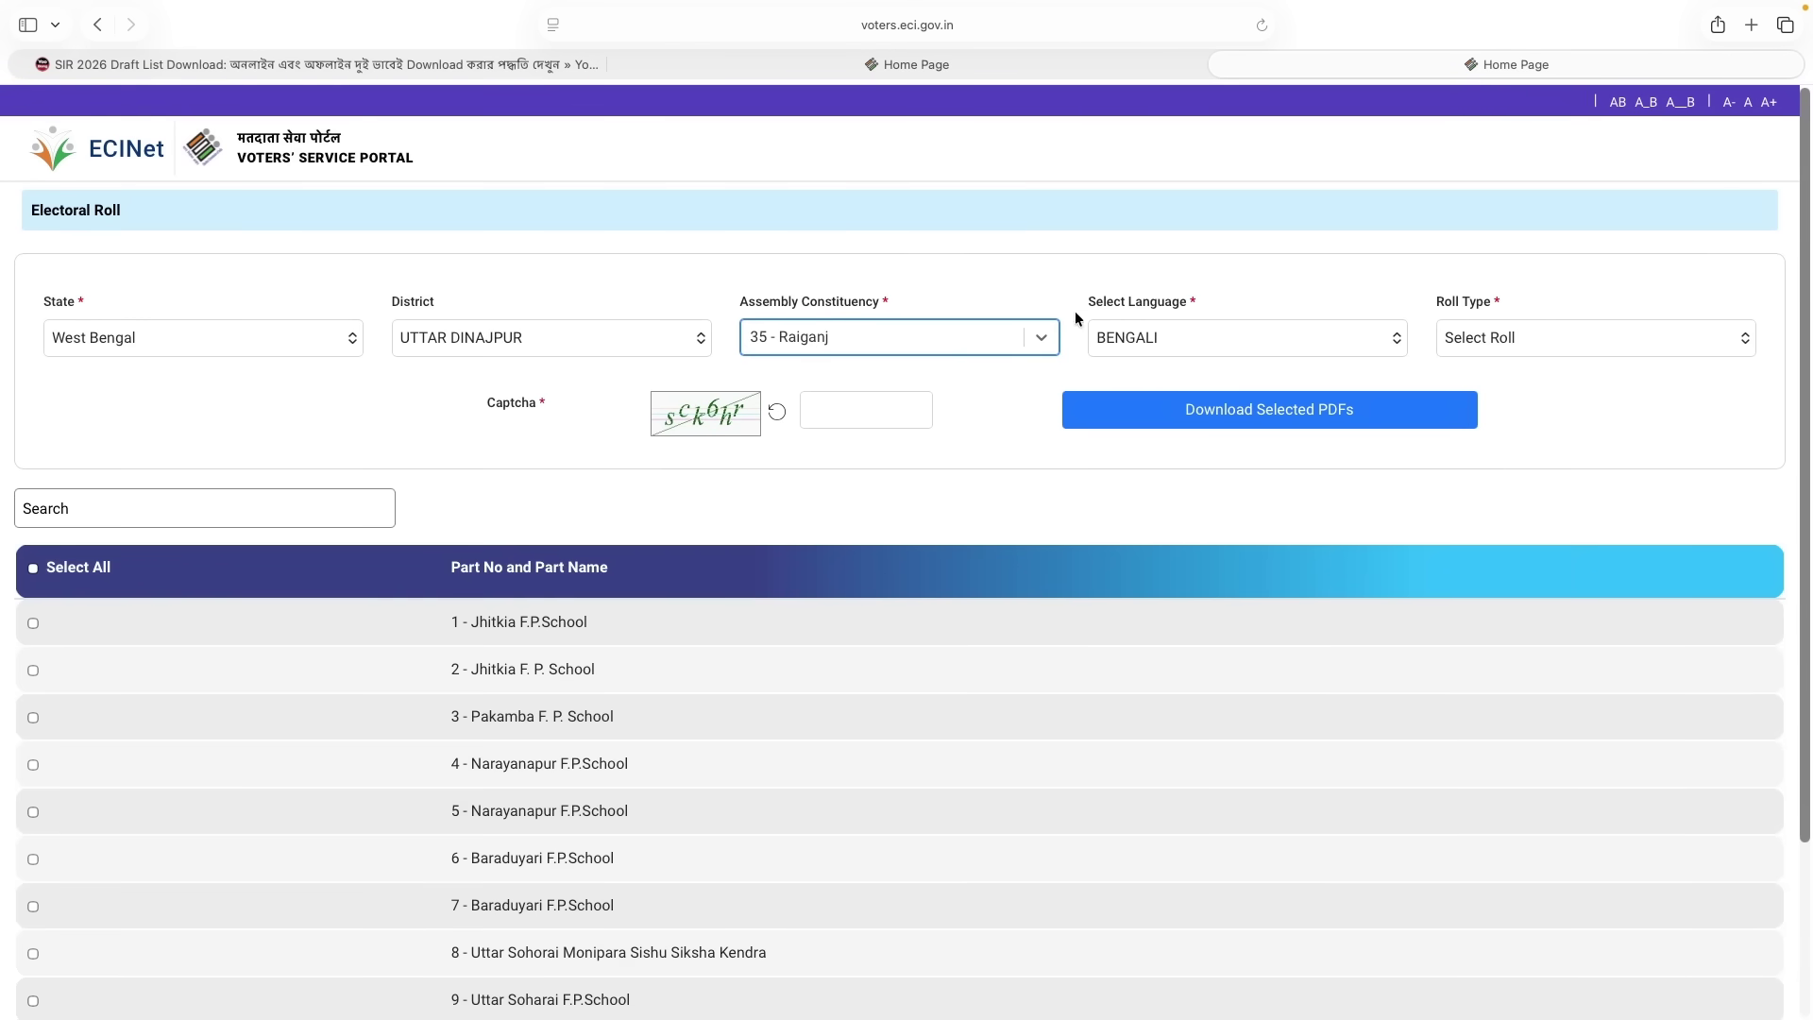
Keep BENGALI as the electoral roll's language and set the roll type to Draft Roll - 2025
{"action": "left_click", "coordinate": [1307, 343]}
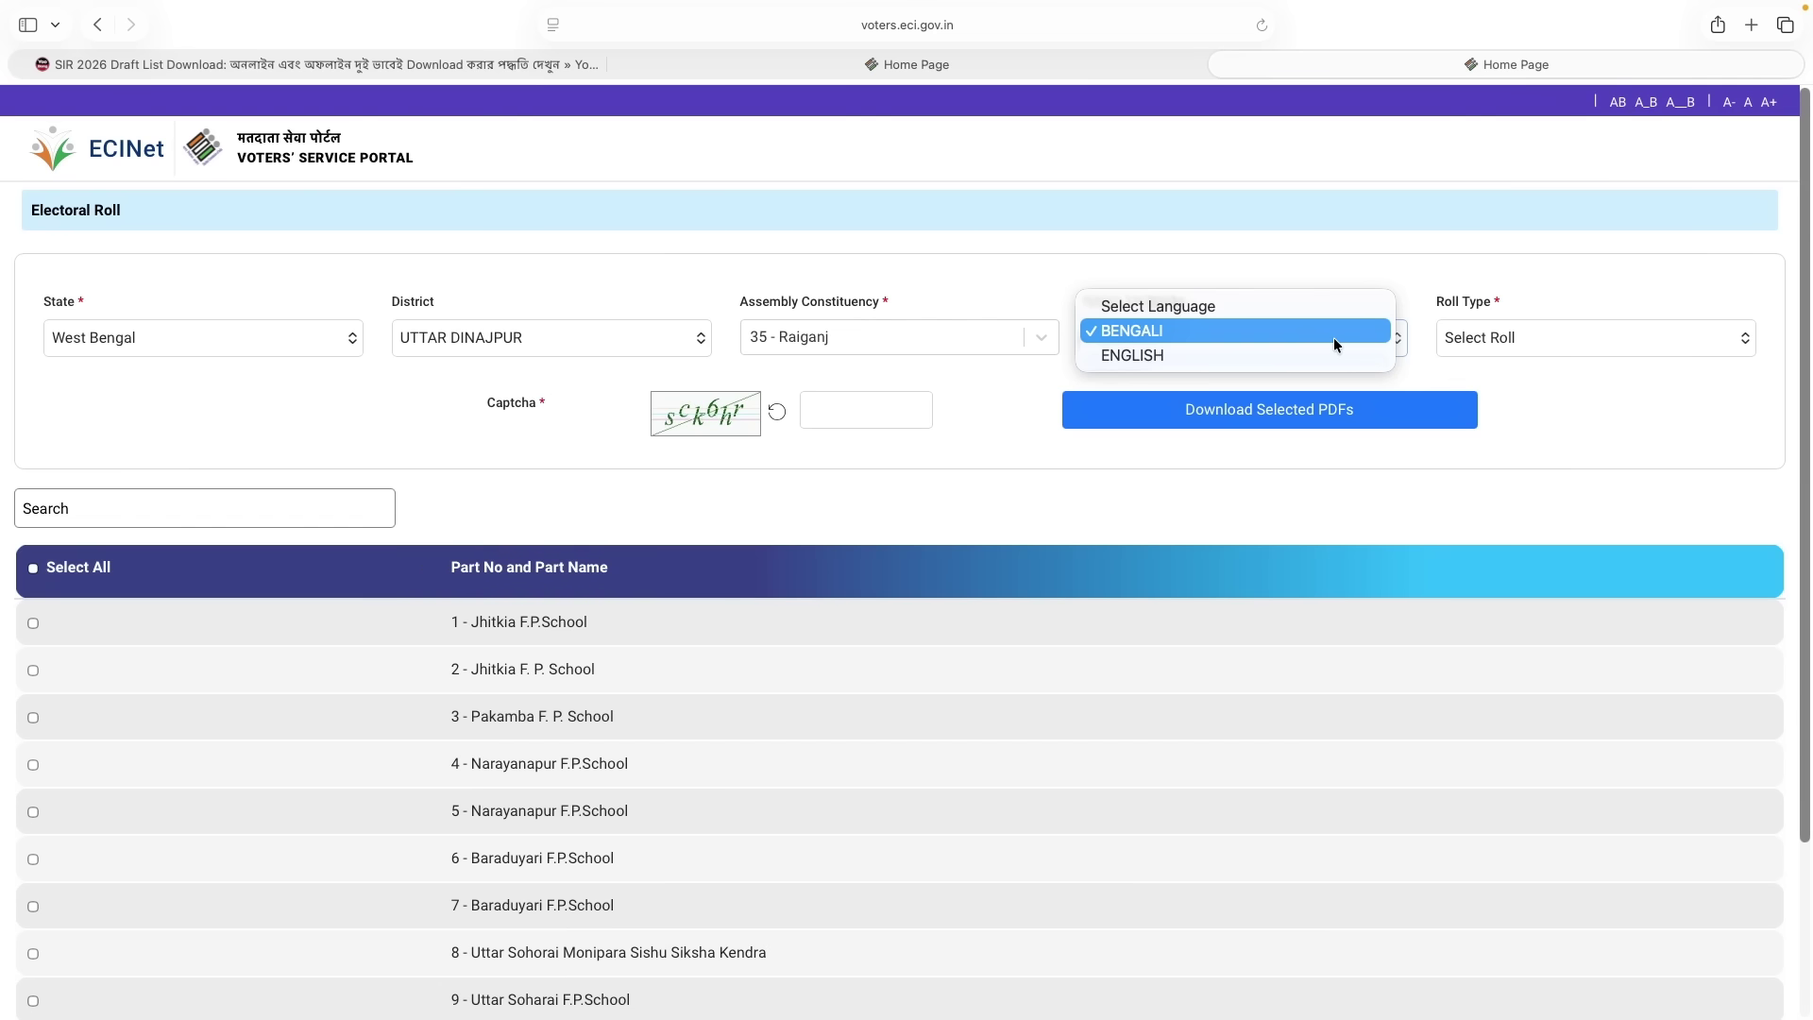
{"action": "left_click", "coordinate": [1236, 333]}
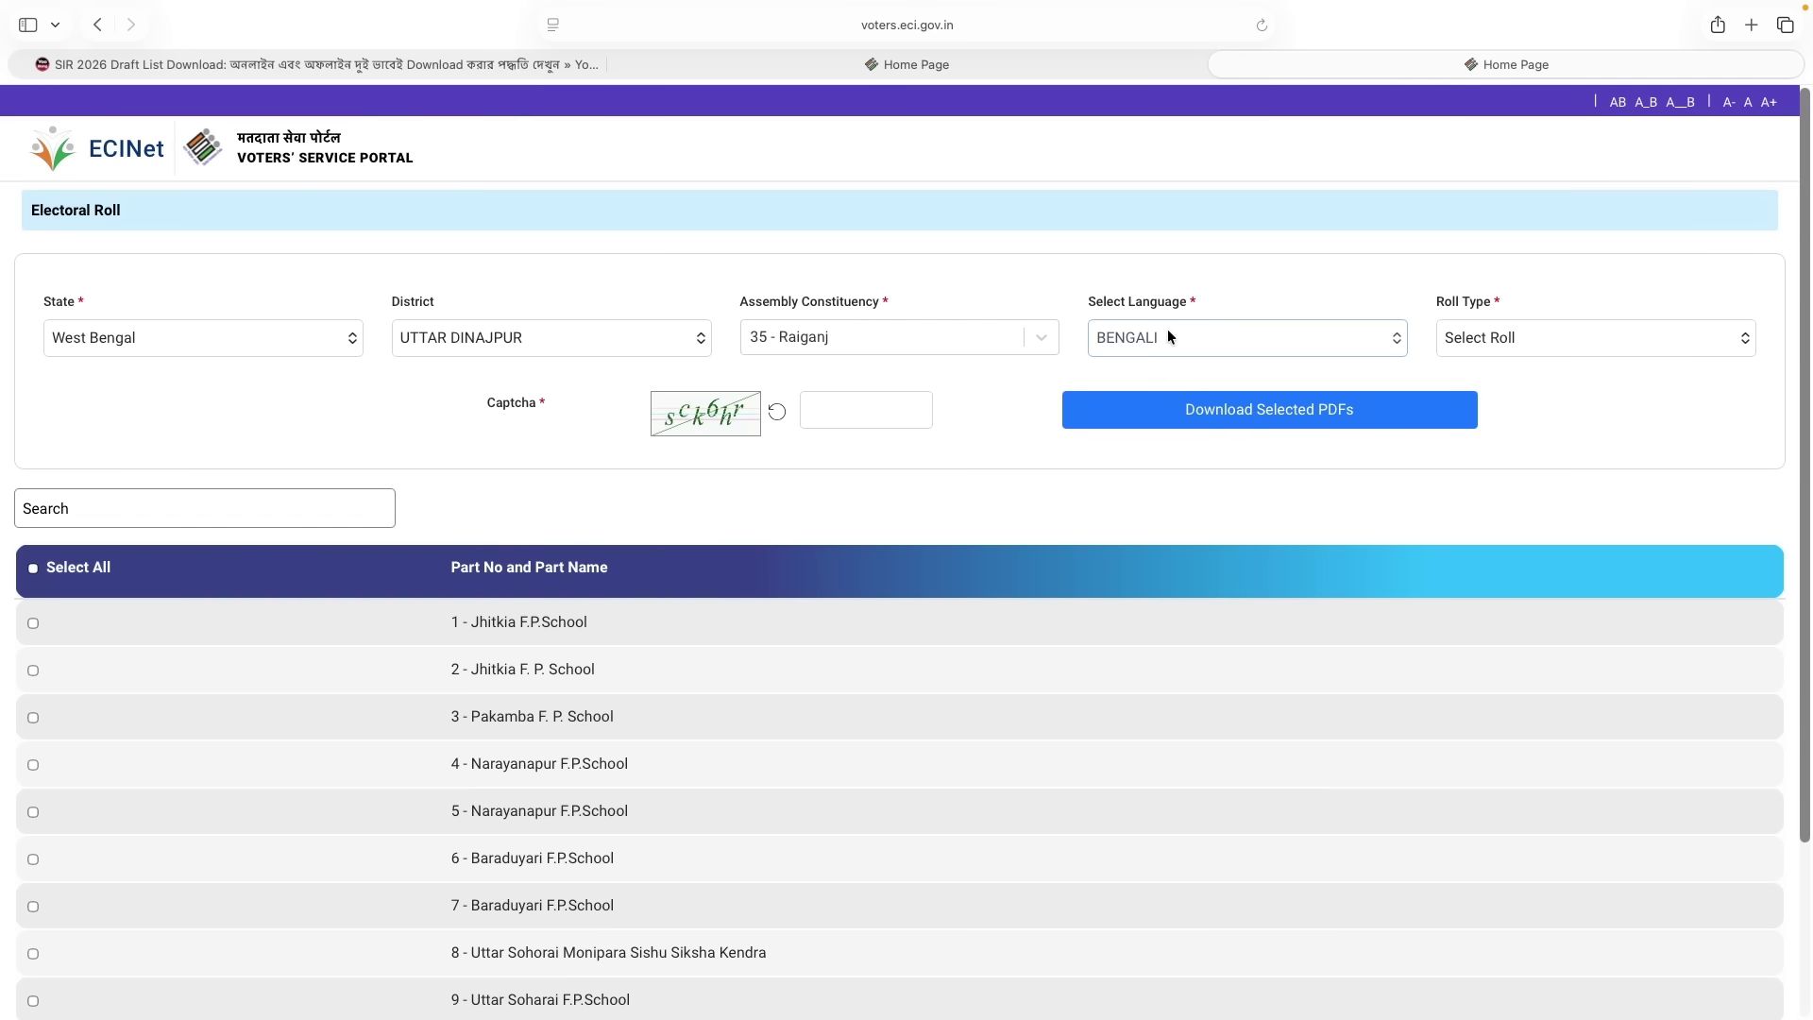
{"action": "left_click", "coordinate": [1620, 327]}
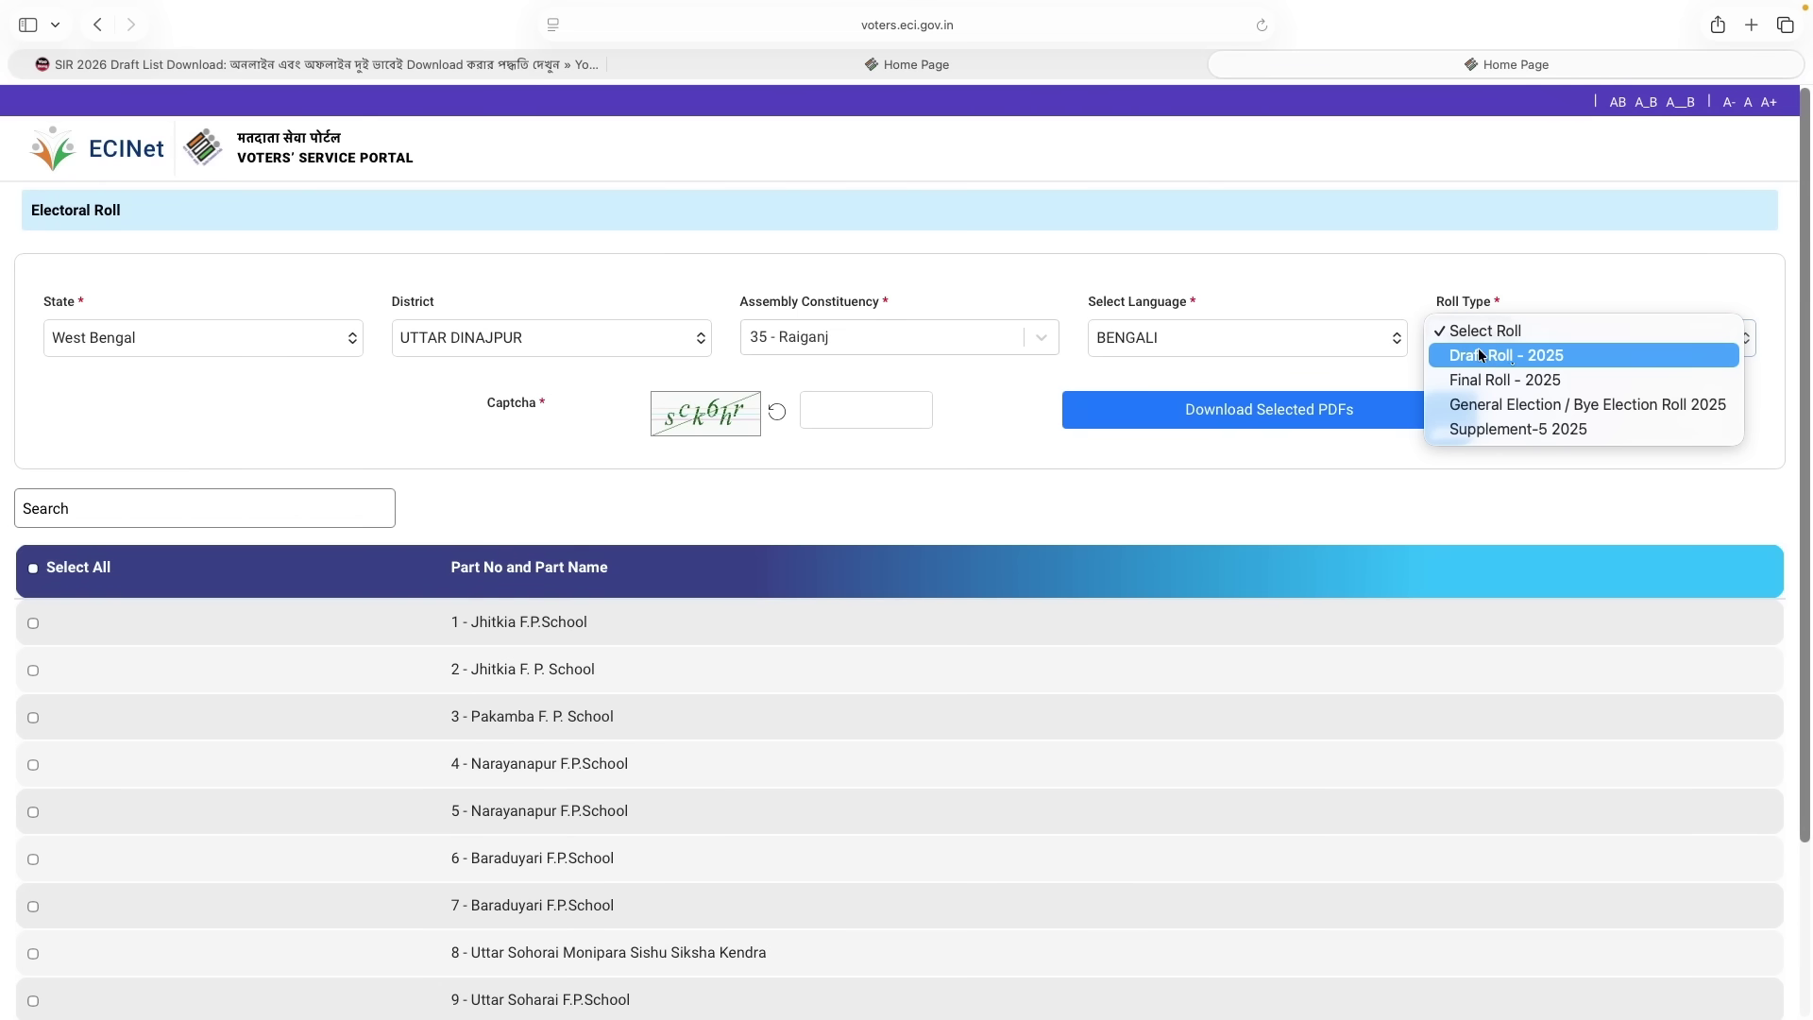
{"action": "left_click", "coordinate": [1550, 357]}
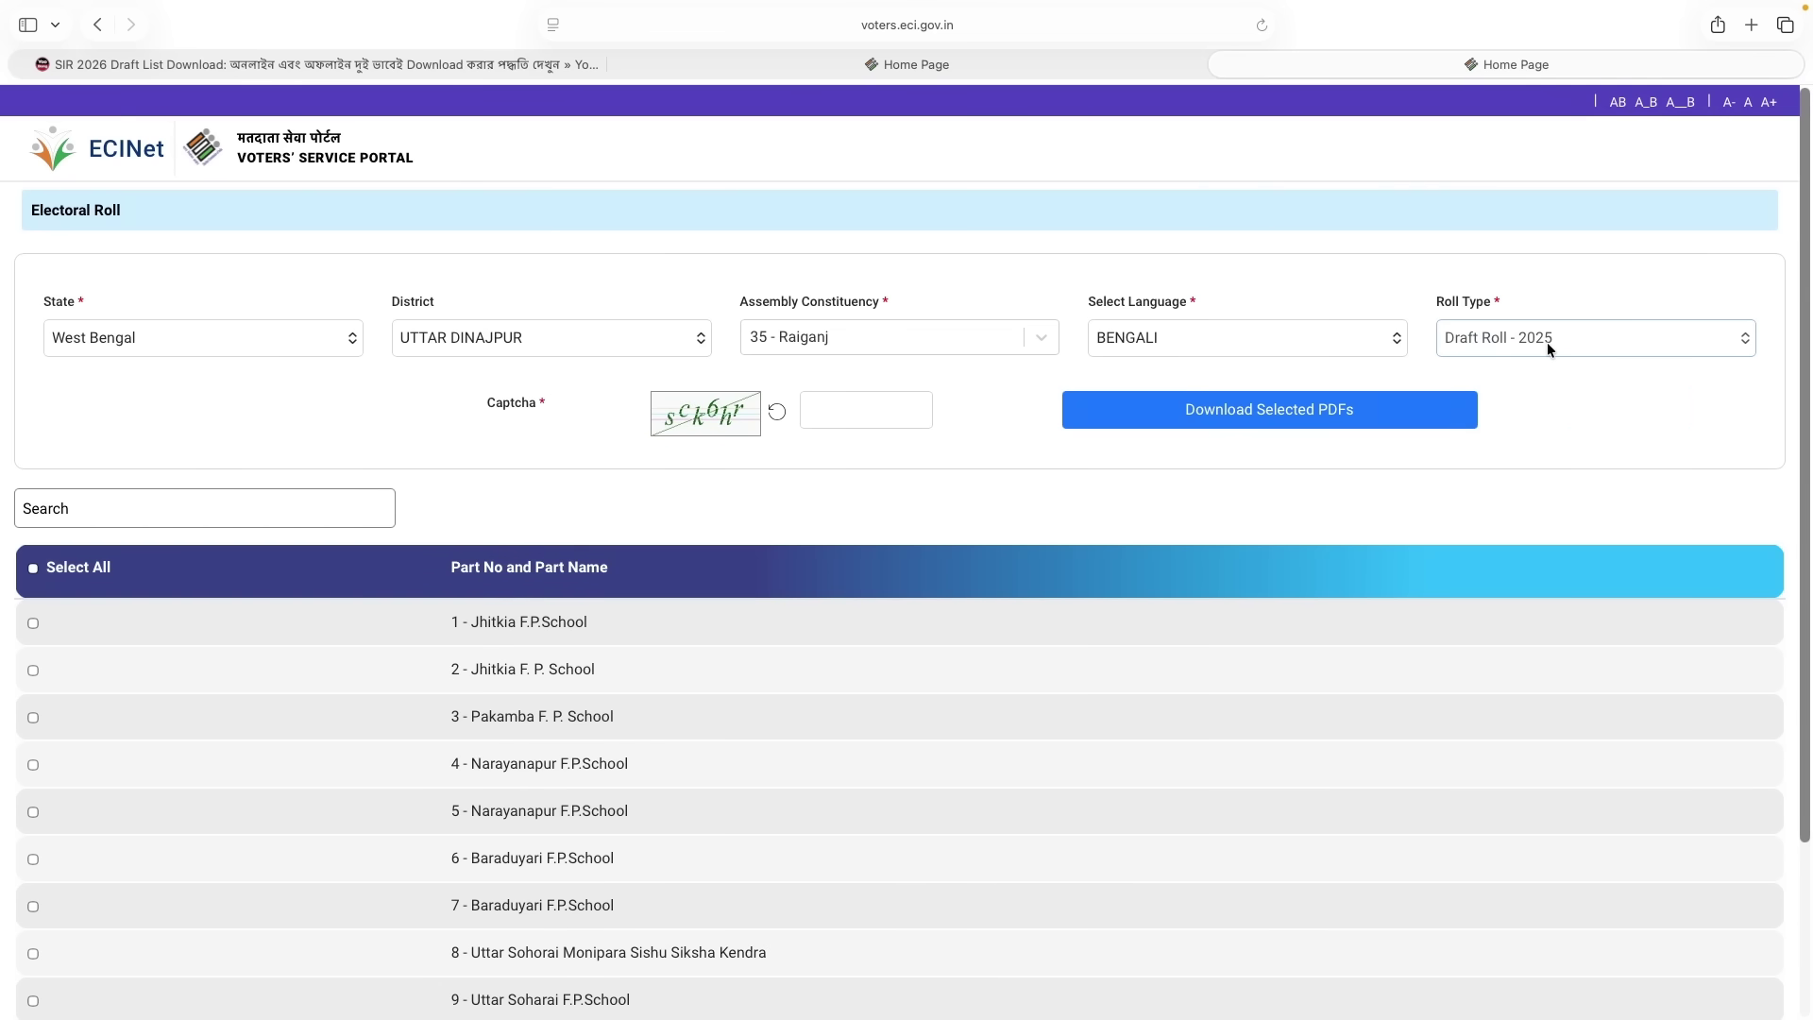
Enter the captcha code, select part 1 - Jhitkia F.P.School, and try to download its PDF
{"action": "left_click", "coordinate": [853, 418]}
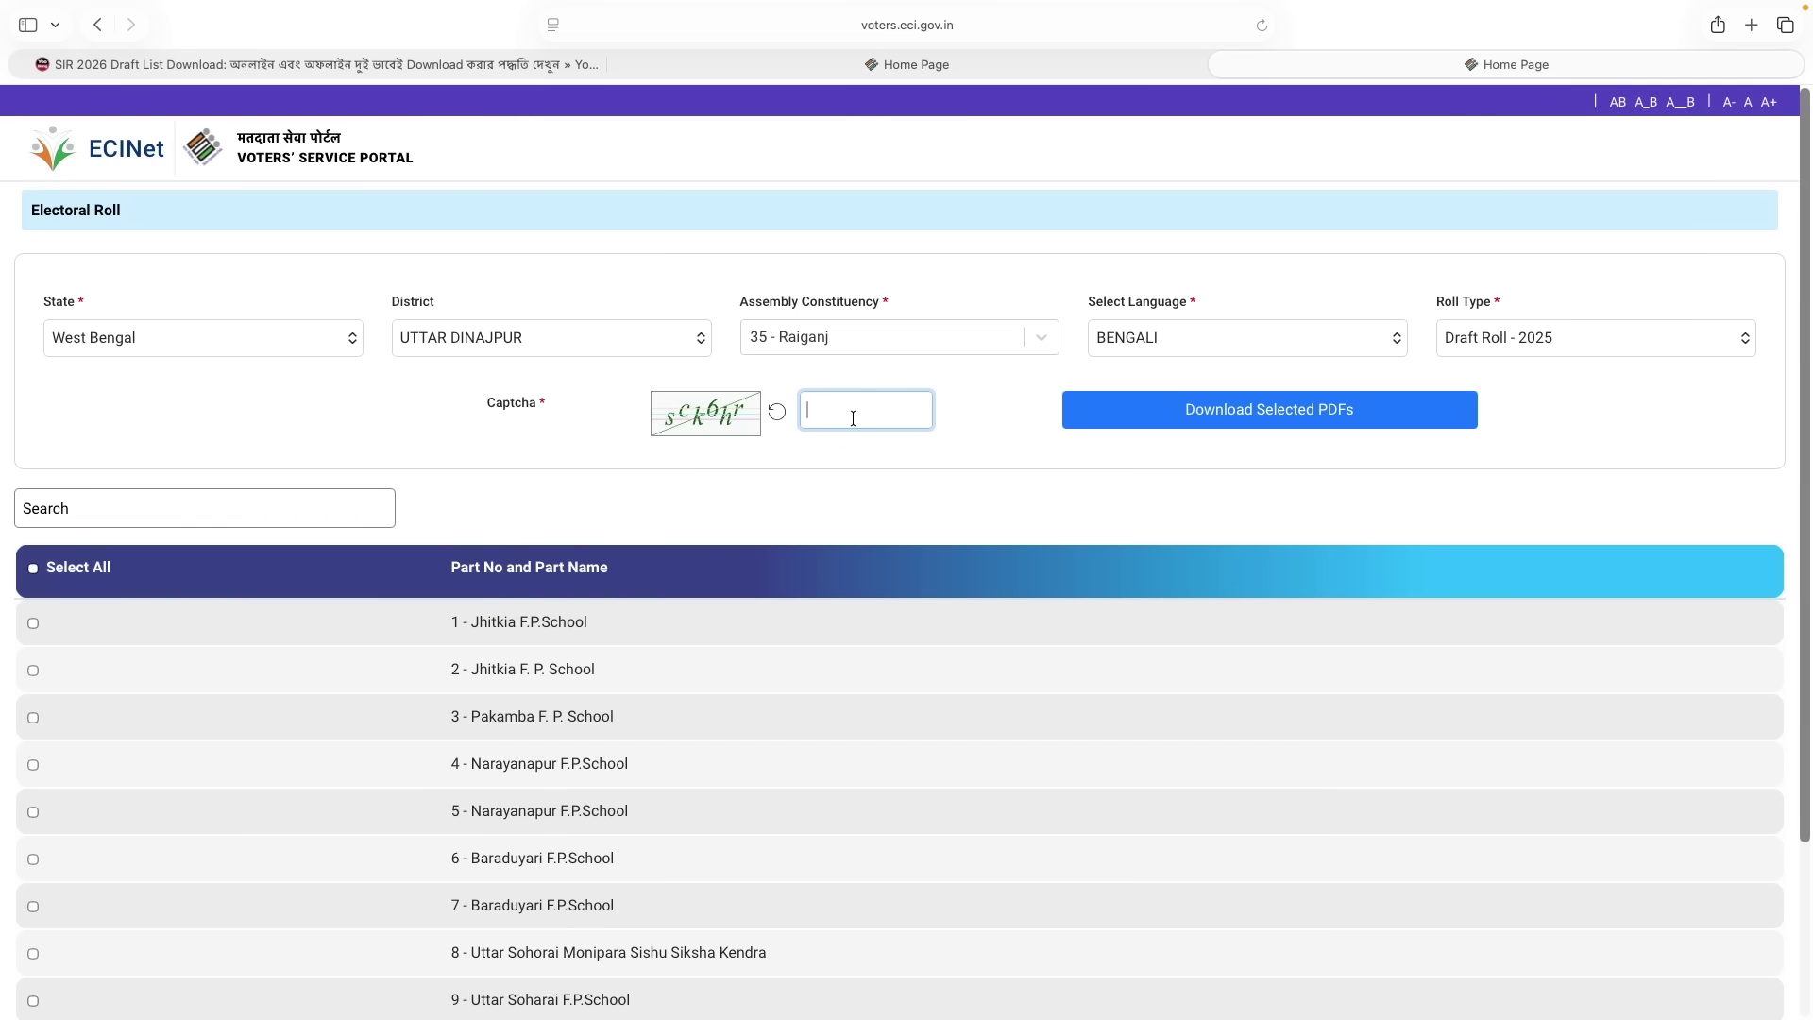
{"action": "type", "text": "scl6hr"}
{"action": "scroll", "coordinate": [457, 615], "scroll_direction": "down", "scroll_amount": 1}
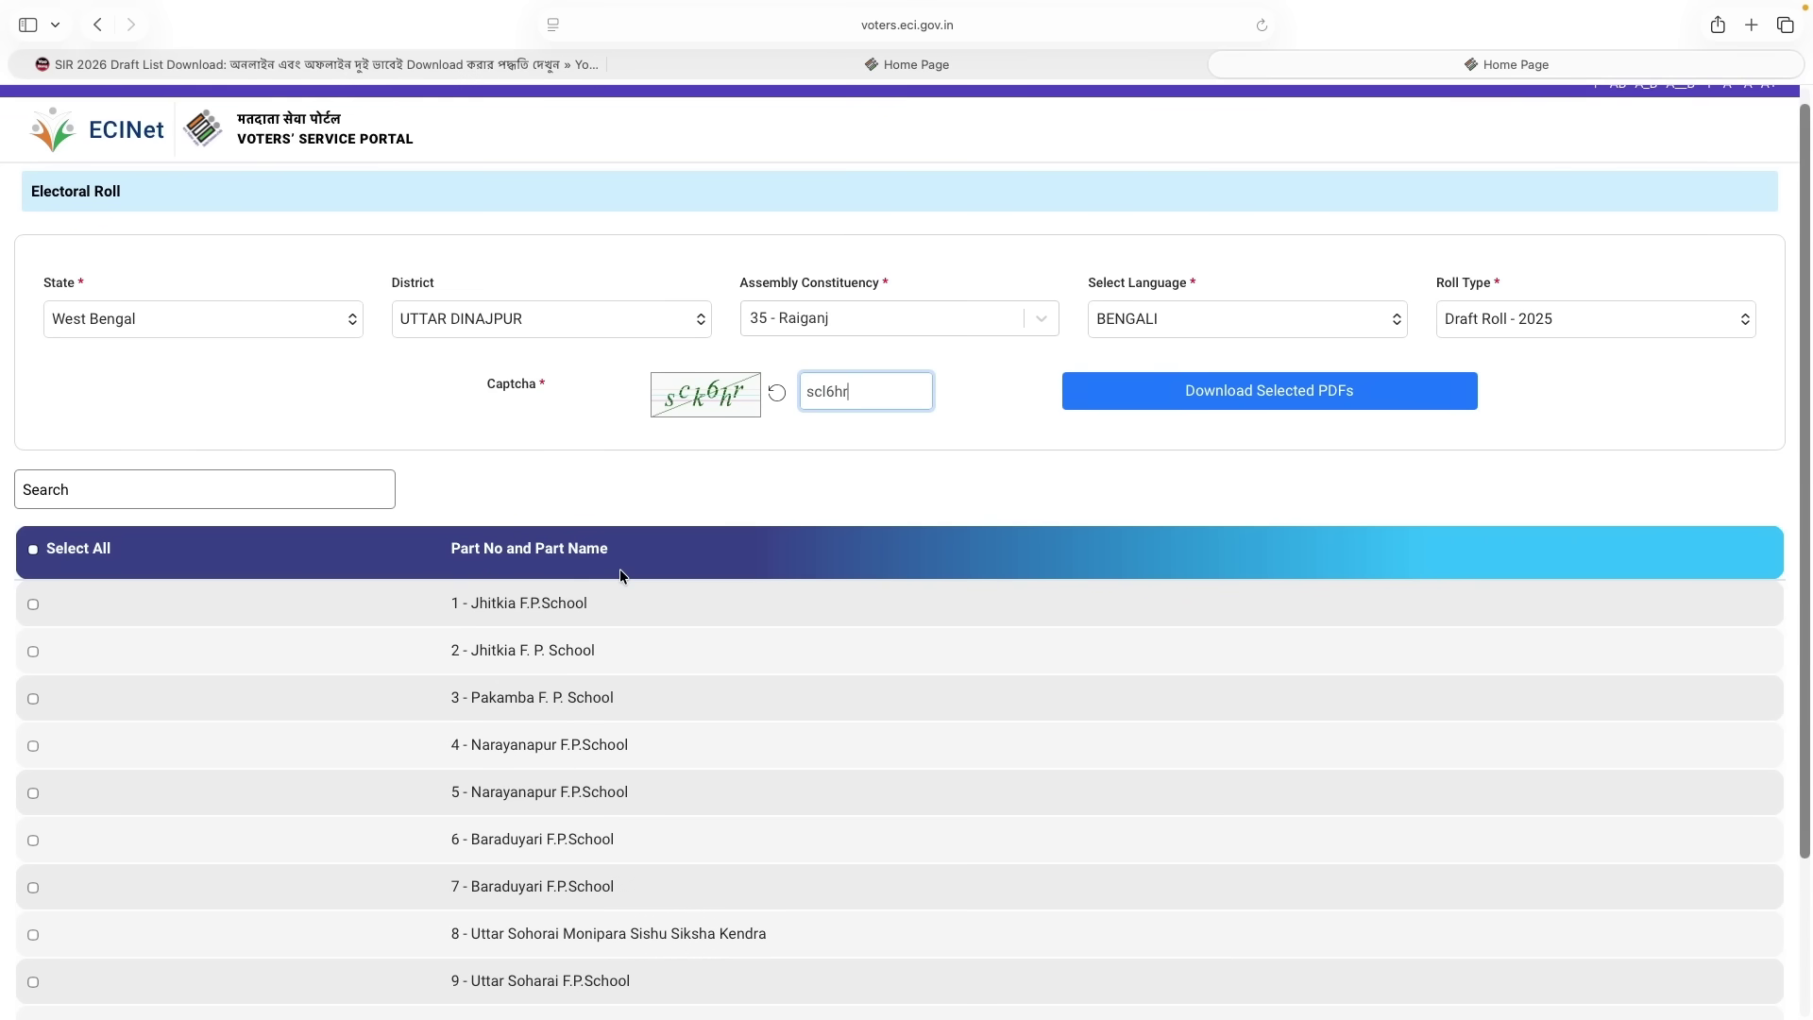
{"action": "scroll", "coordinate": [537, 575], "scroll_direction": "down", "scroll_amount": 3}
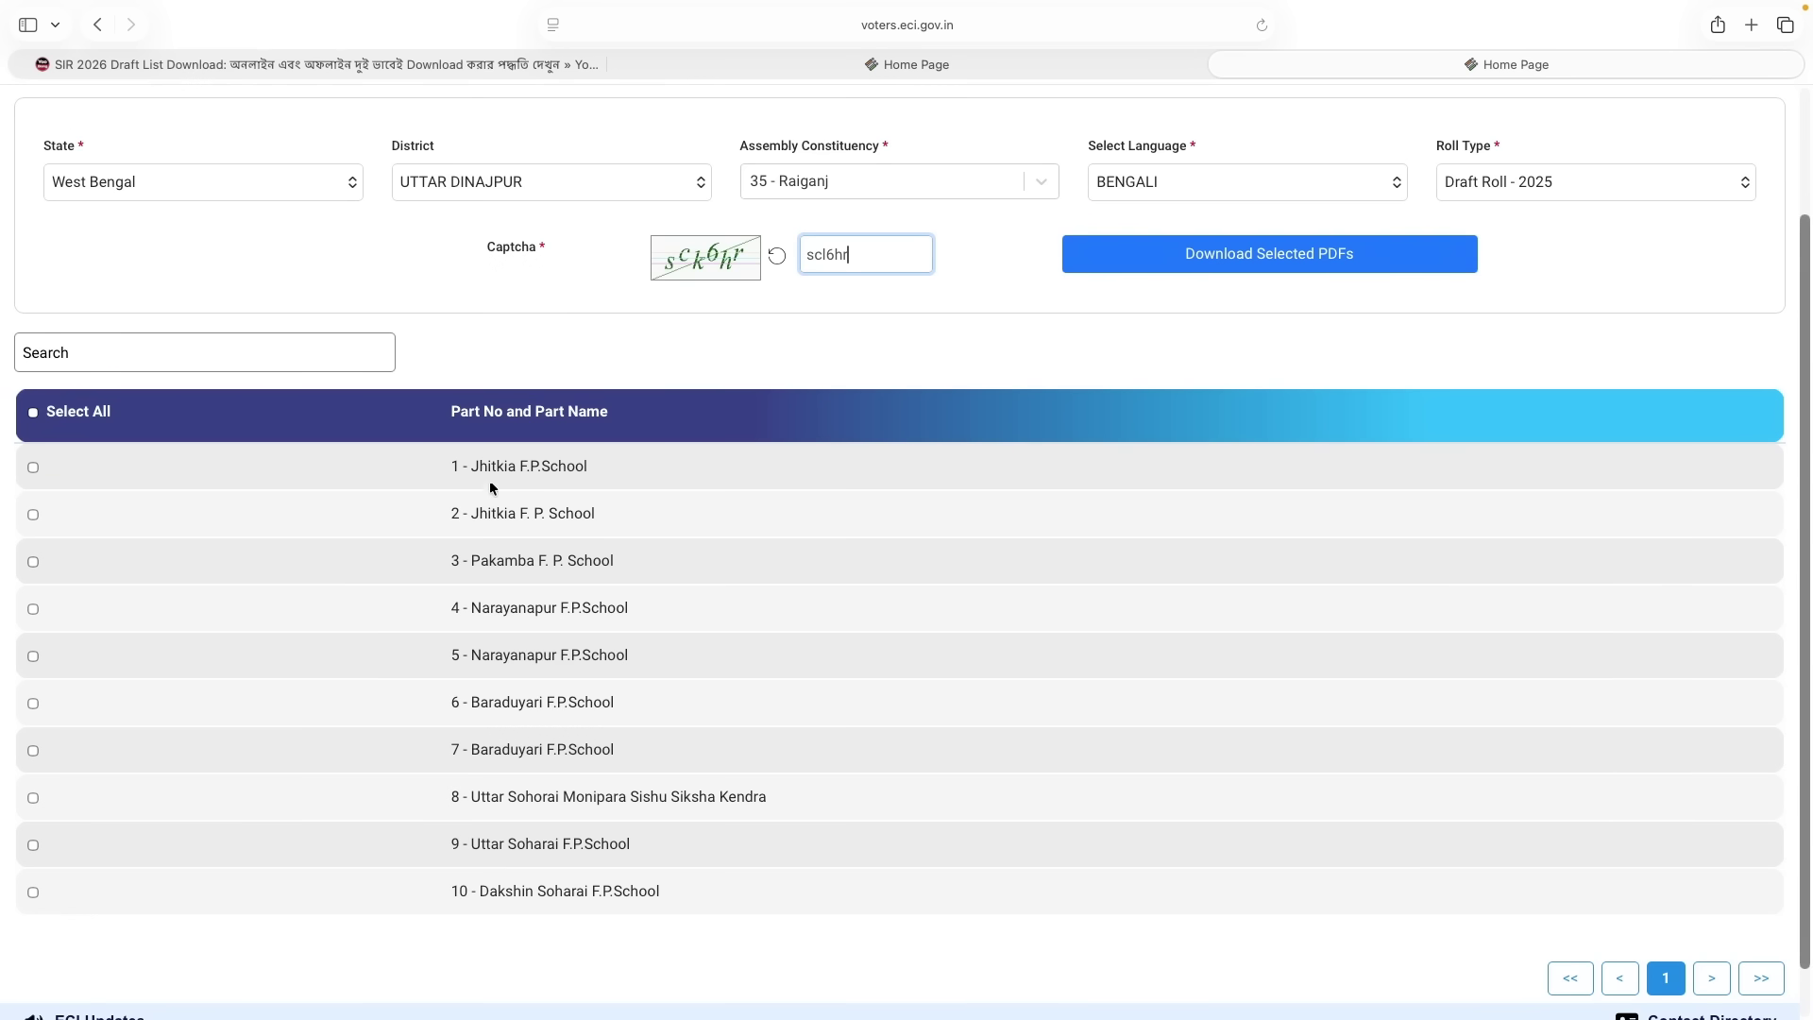
{"action": "left_click", "coordinate": [34, 467]}
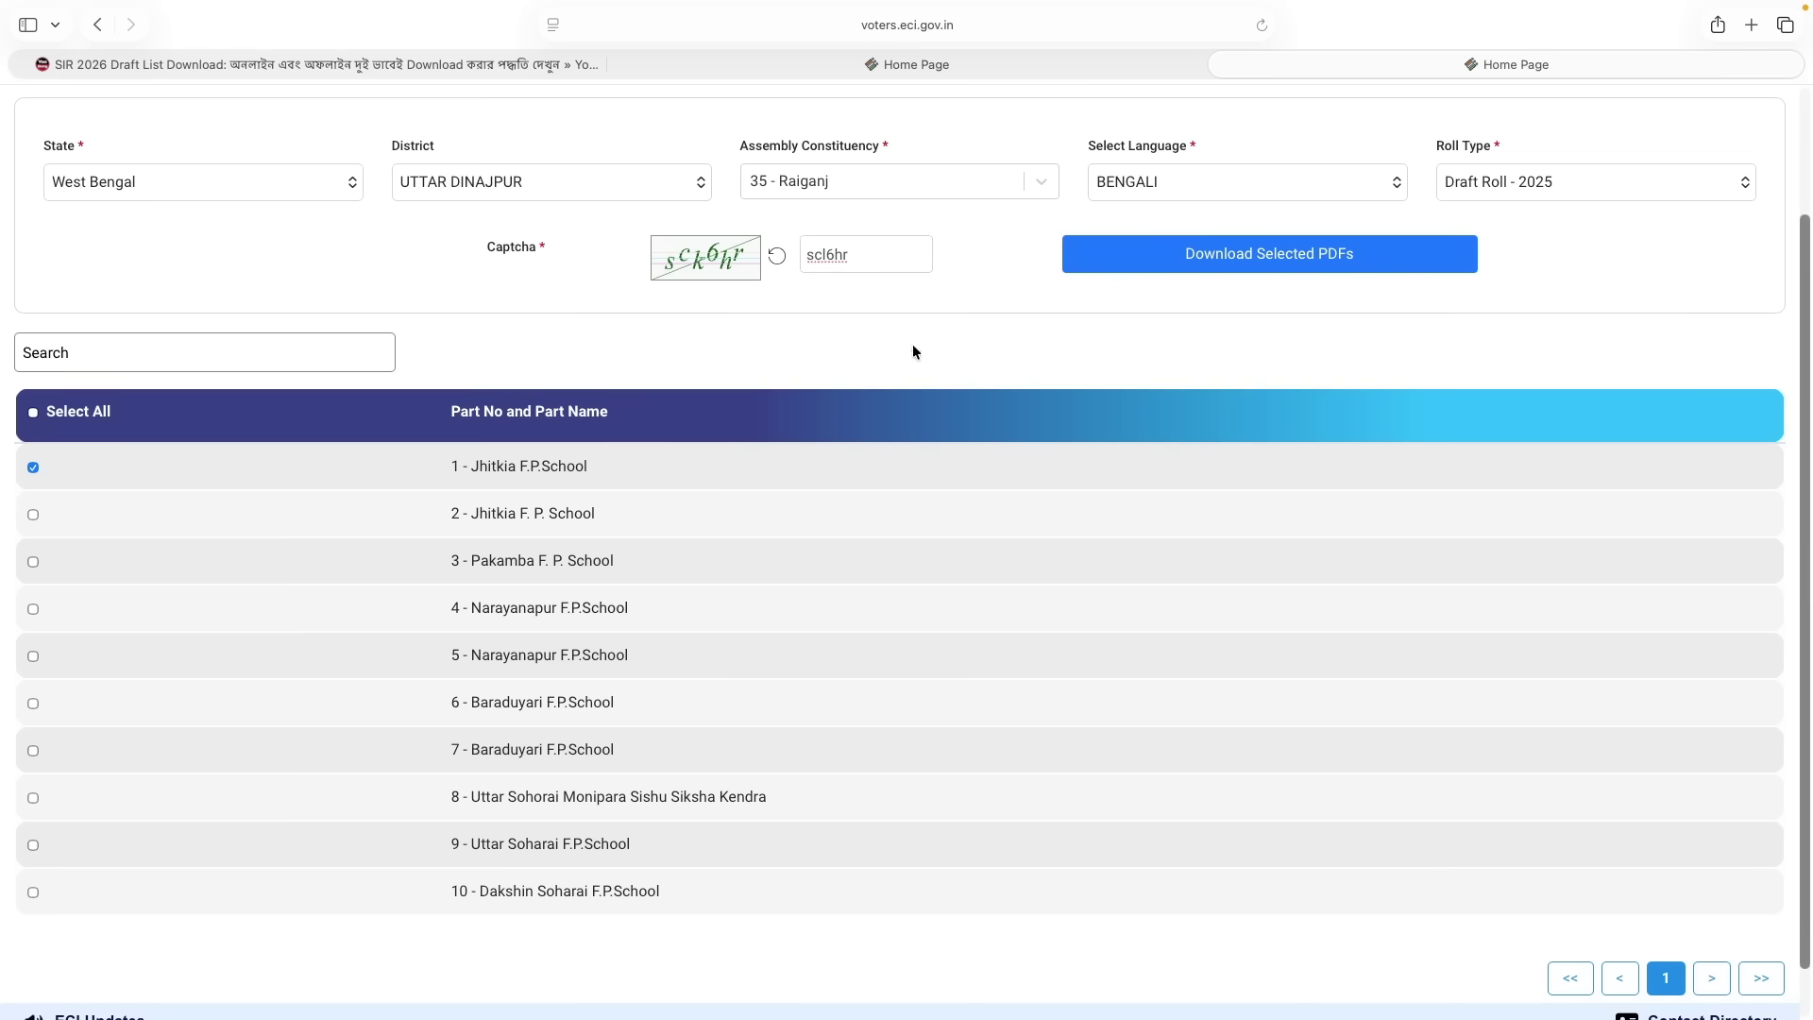
{"action": "left_click", "coordinate": [1221, 267]}
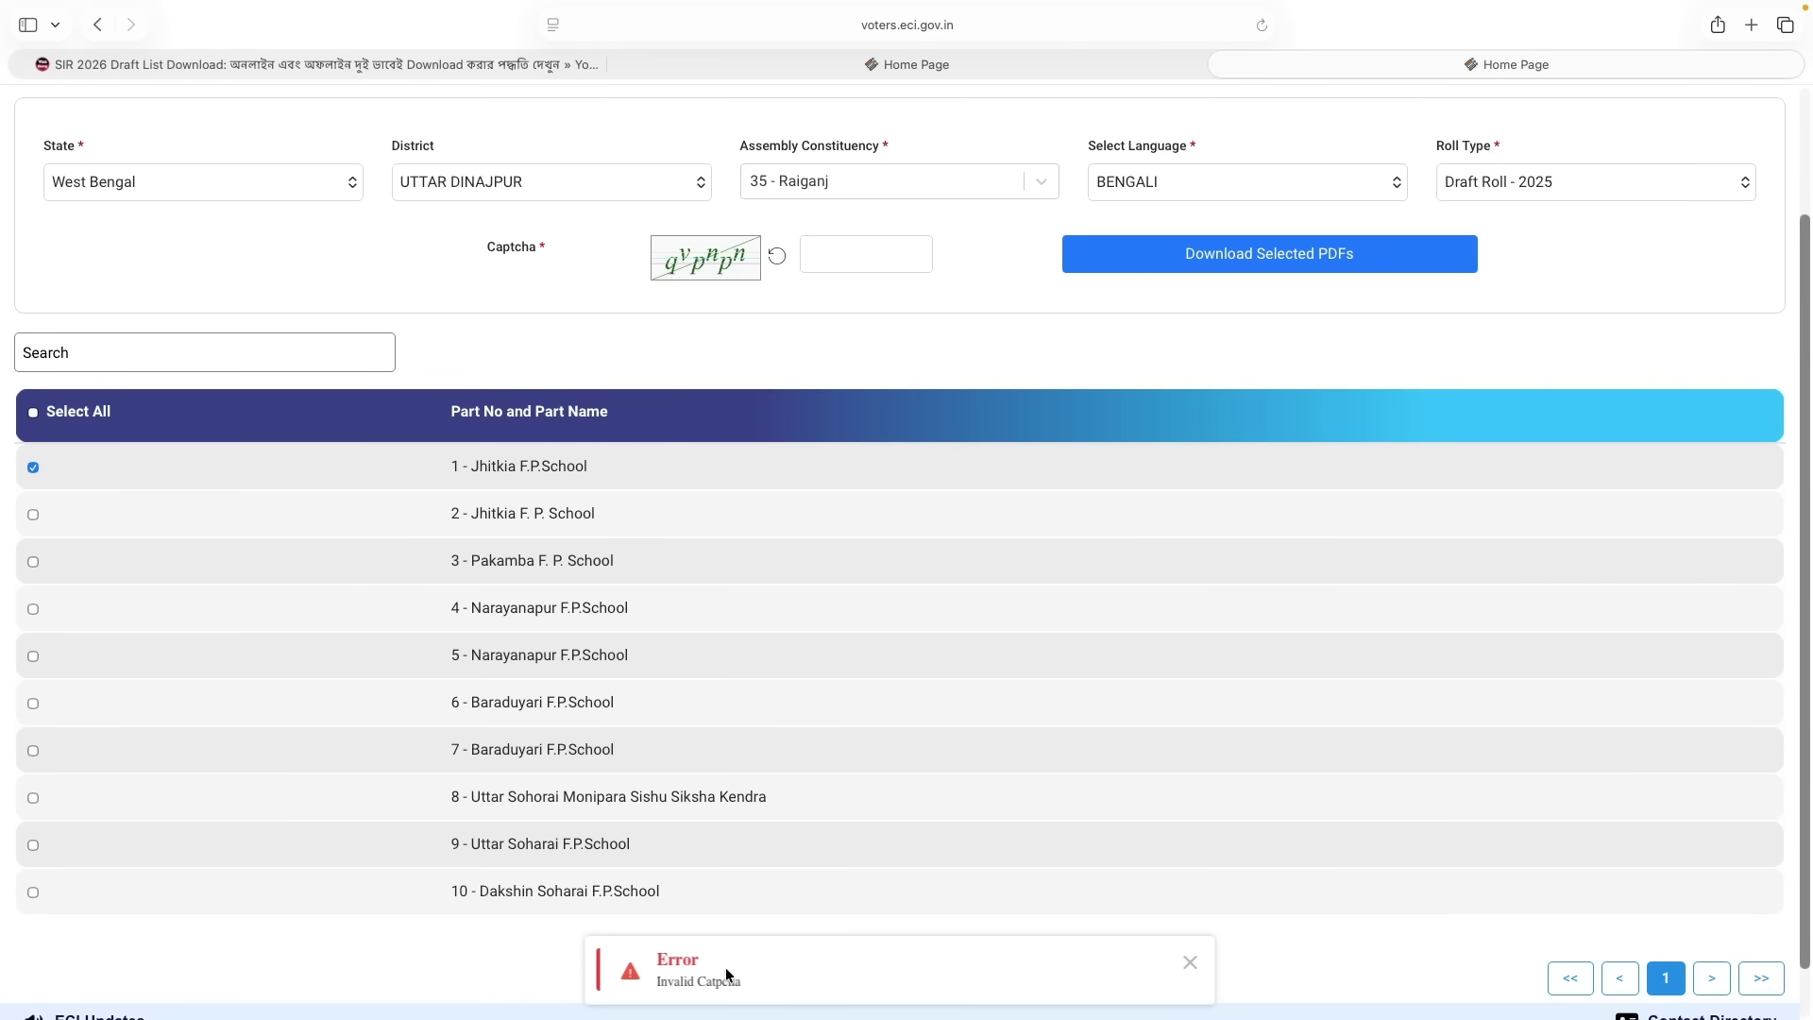
Enter the new captcha code, request the selected part's PDF again, and decline the site's download permission
{"action": "left_click", "coordinate": [839, 250]}
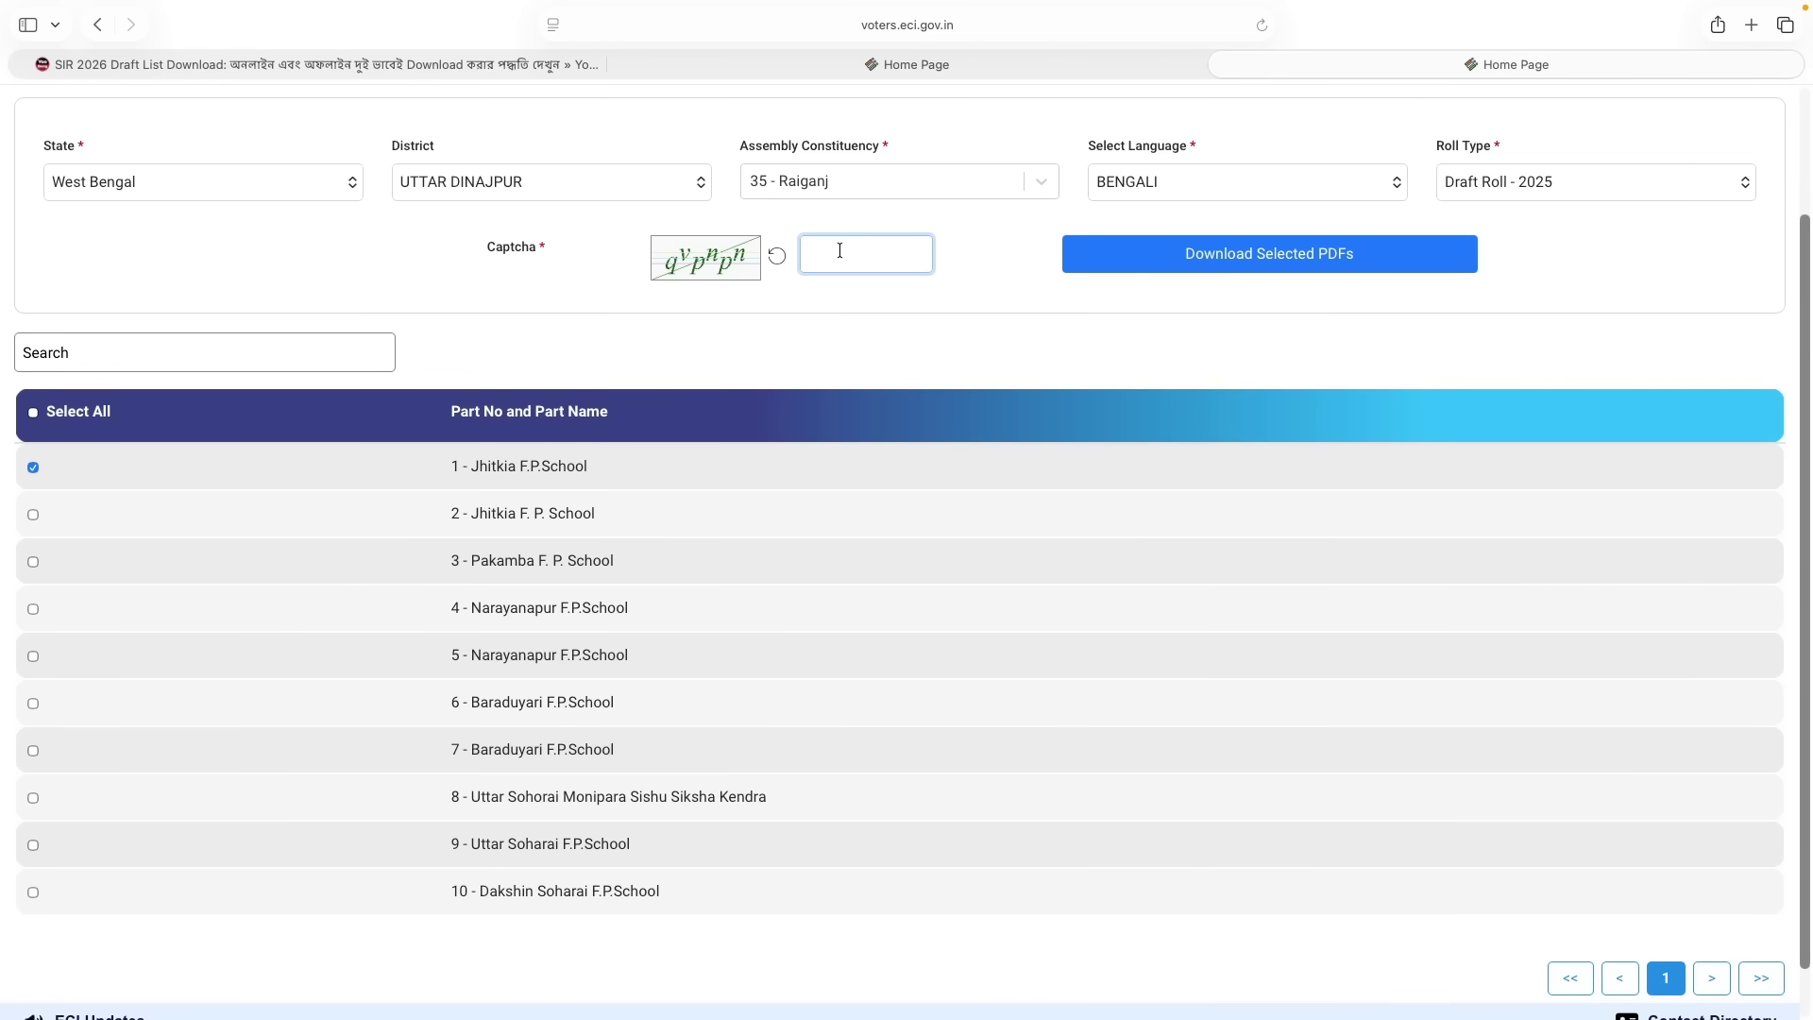
{"action": "type", "text": "q"}
{"action": "type", "text": "v"}
{"action": "type", "text": "p"}
{"action": "type", "text": "n"}
{"action": "type", "text": "p"}
{"action": "type", "text": "h"}
{"action": "left_click", "coordinate": [1165, 268]}
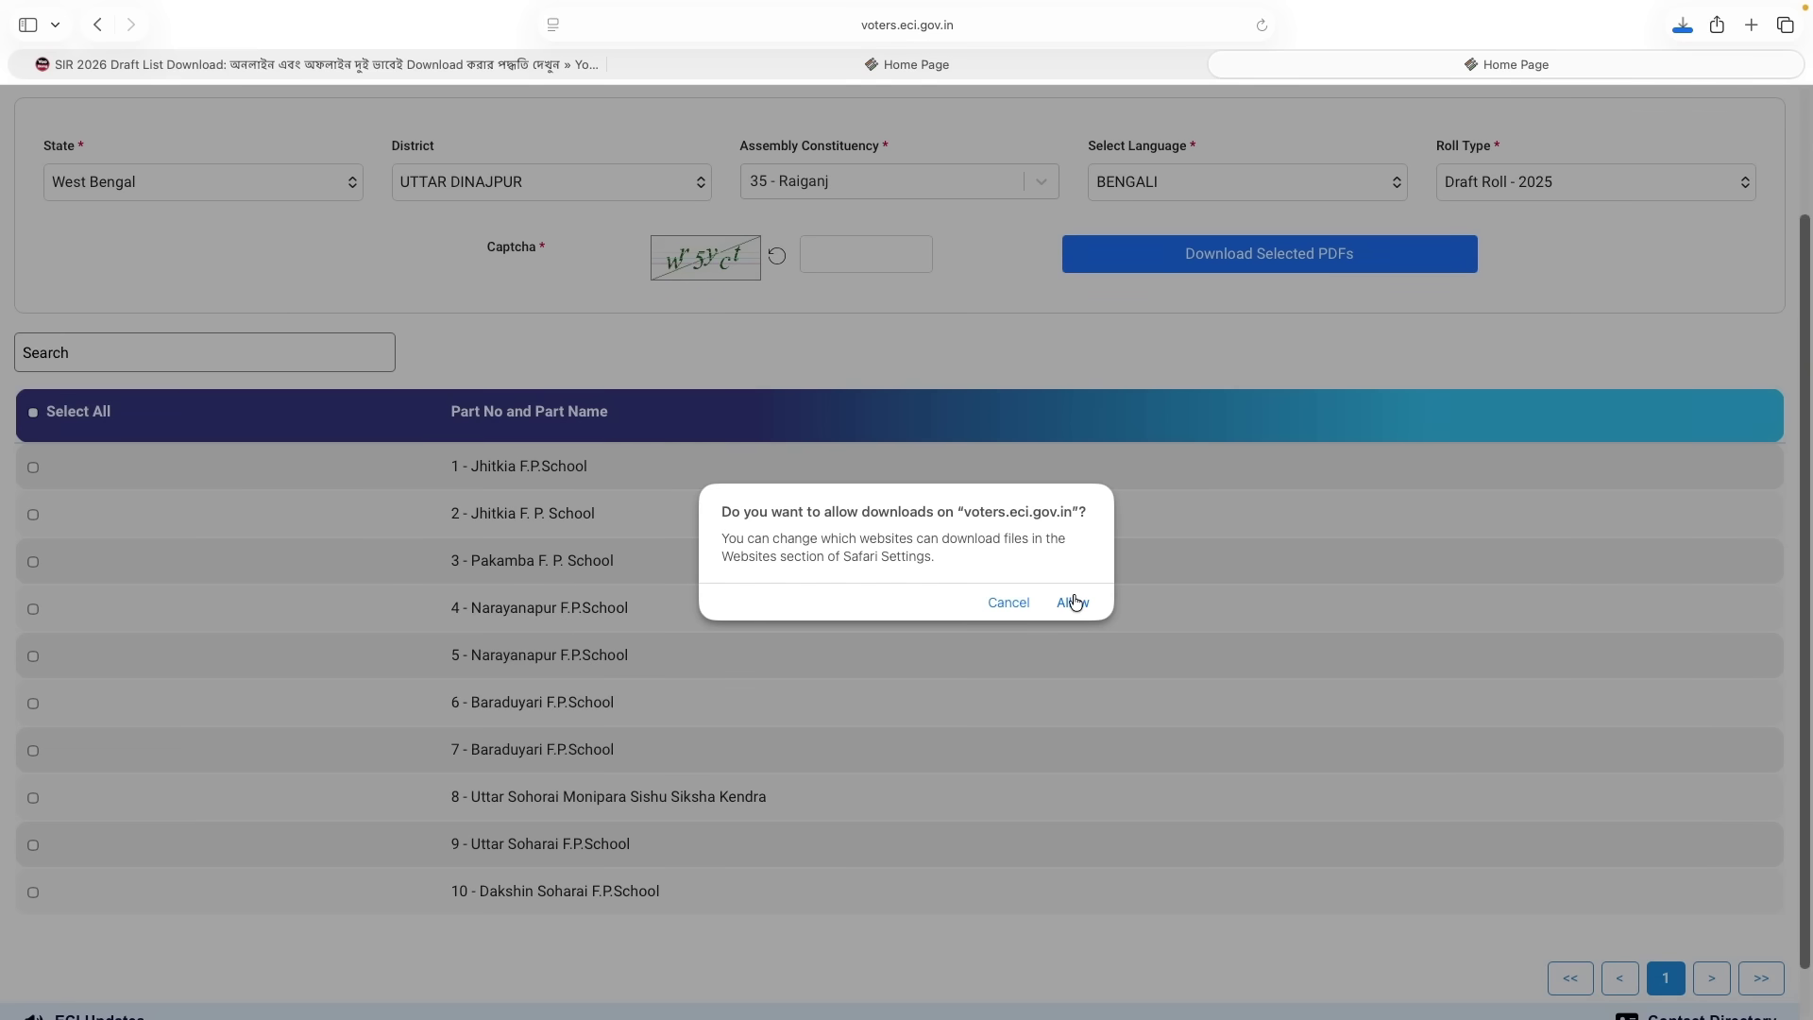
{"action": "left_click", "coordinate": [1008, 603]}
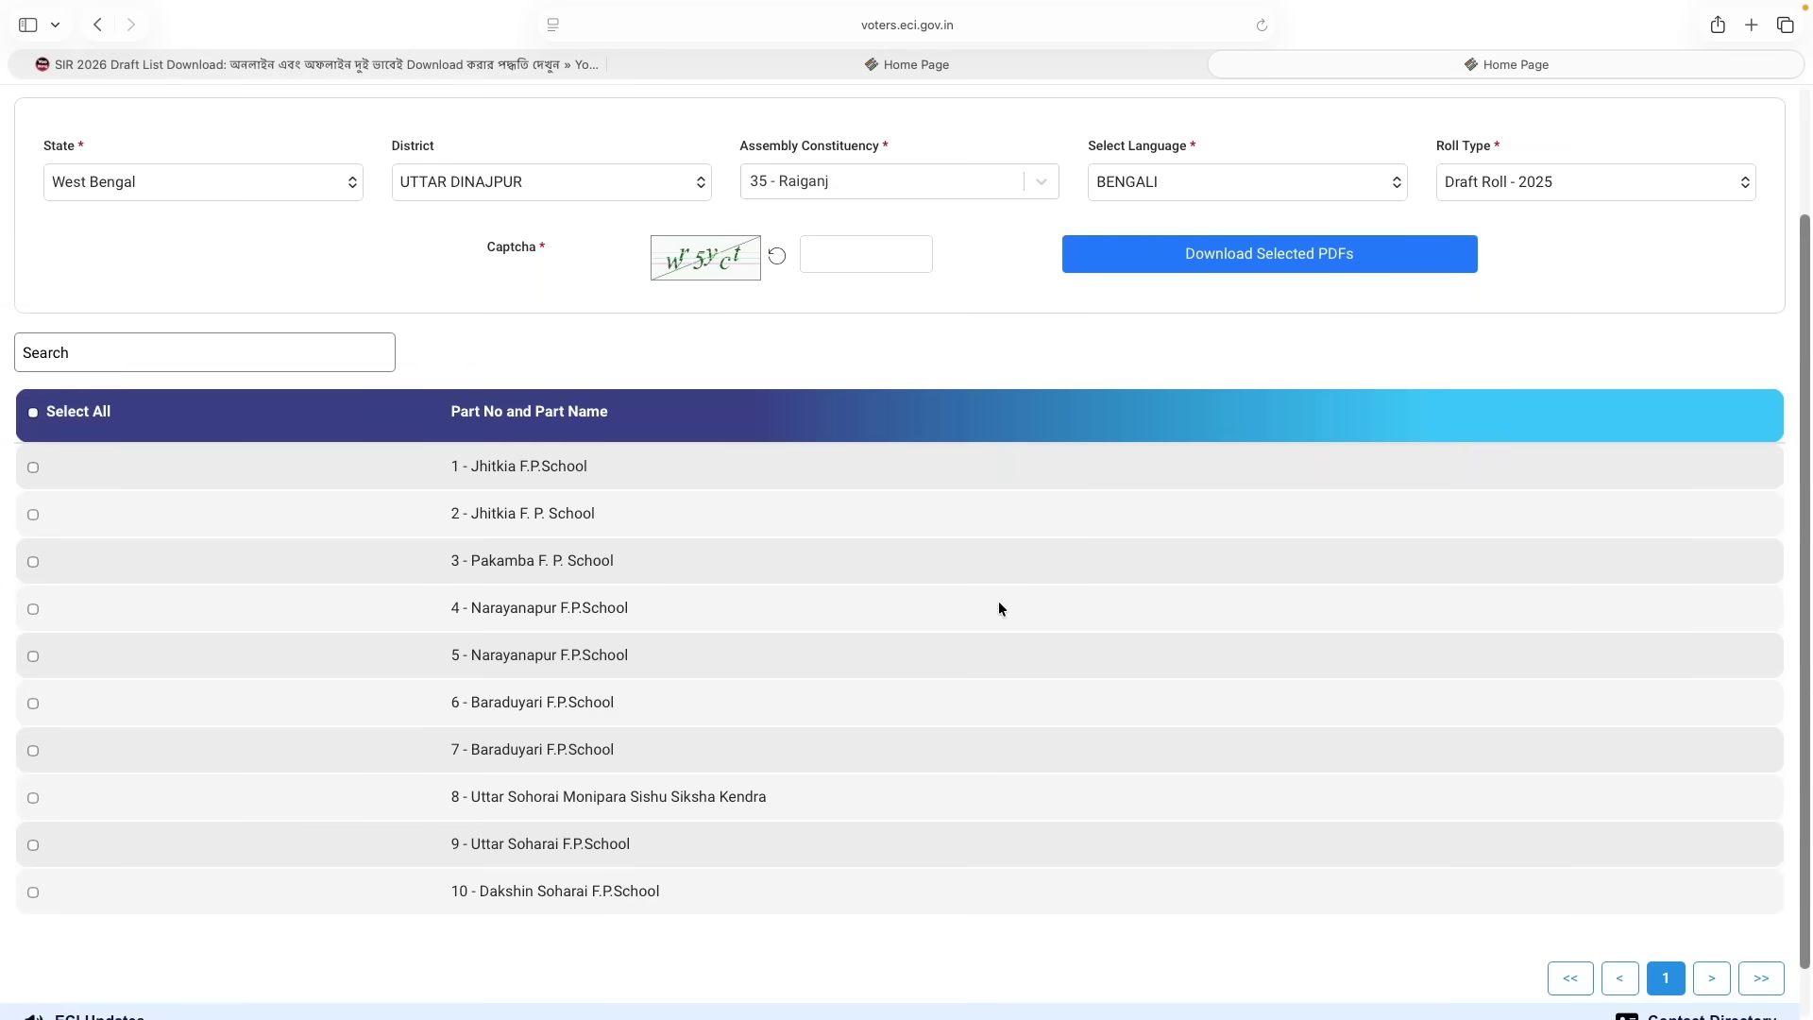
{"action": "scroll", "coordinate": [799, 573], "scroll_direction": "up", "scroll_amount": 2}
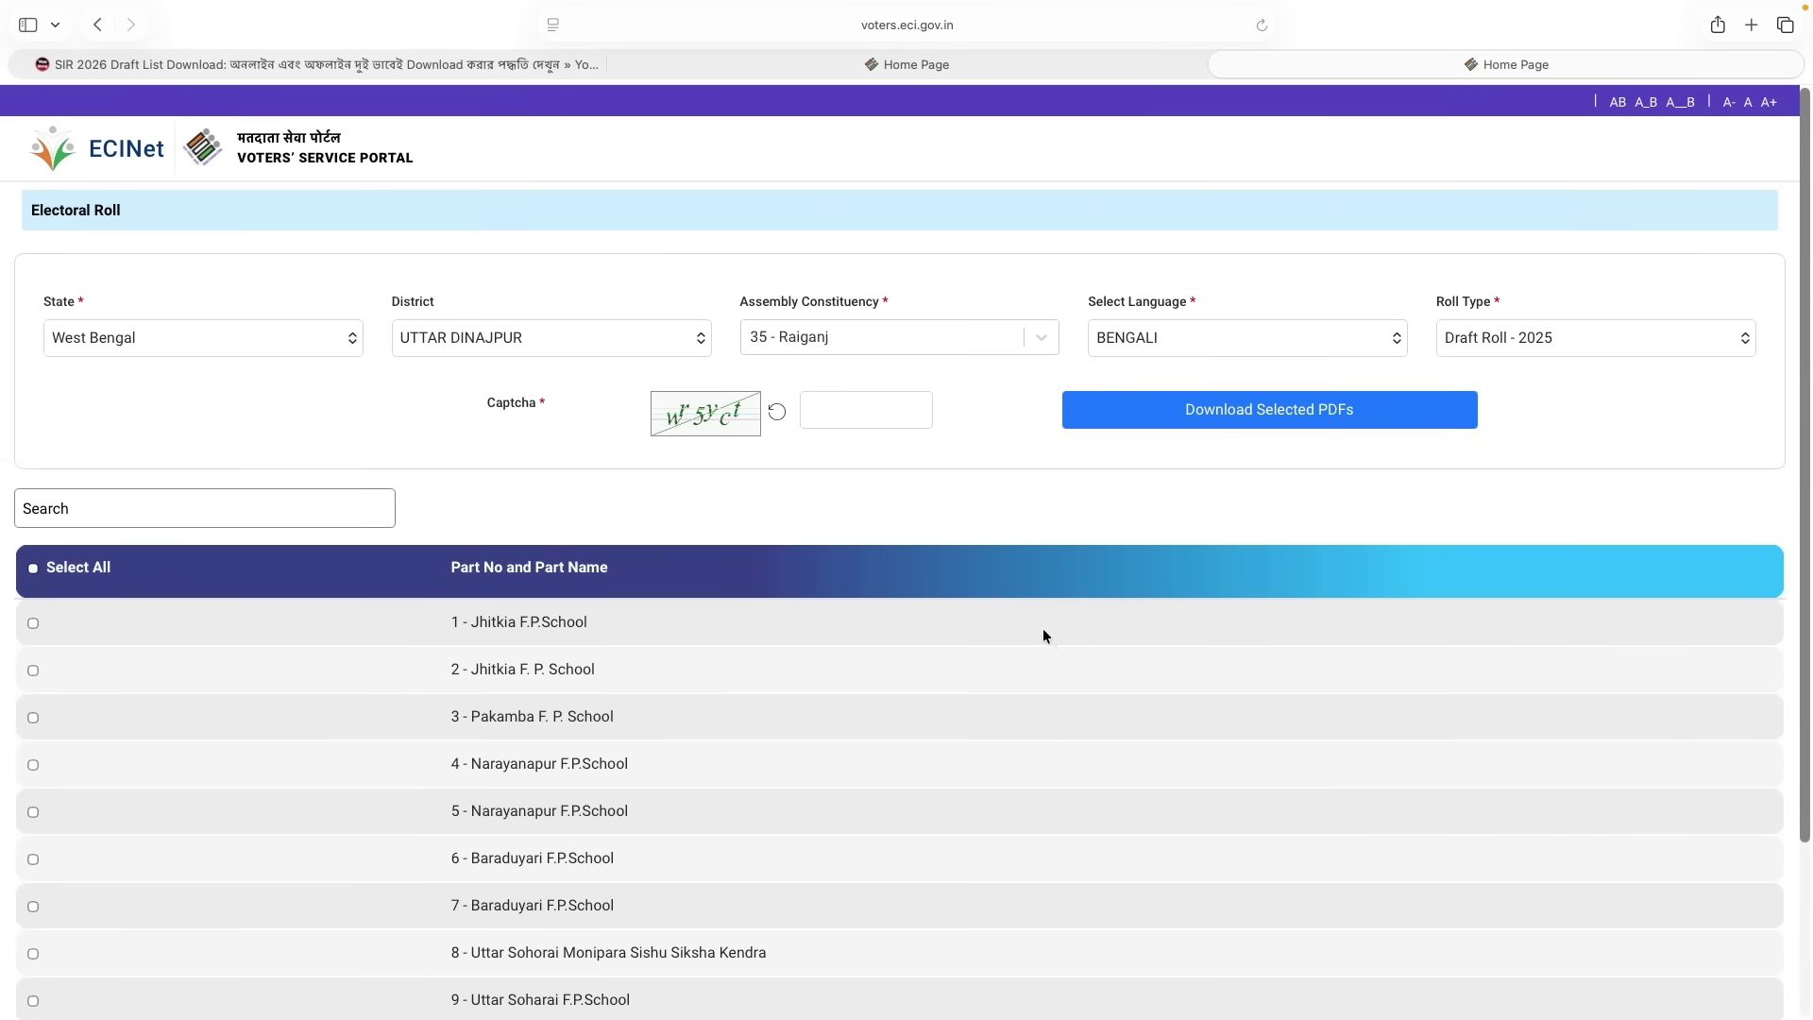
{"action": "scroll", "coordinate": [1147, 659], "scroll_direction": "down", "scroll_amount": 3}
{"action": "scroll", "coordinate": [1148, 659], "scroll_direction": "up", "scroll_amount": 3}
{"action": "double_click", "coordinate": [117, 157]}
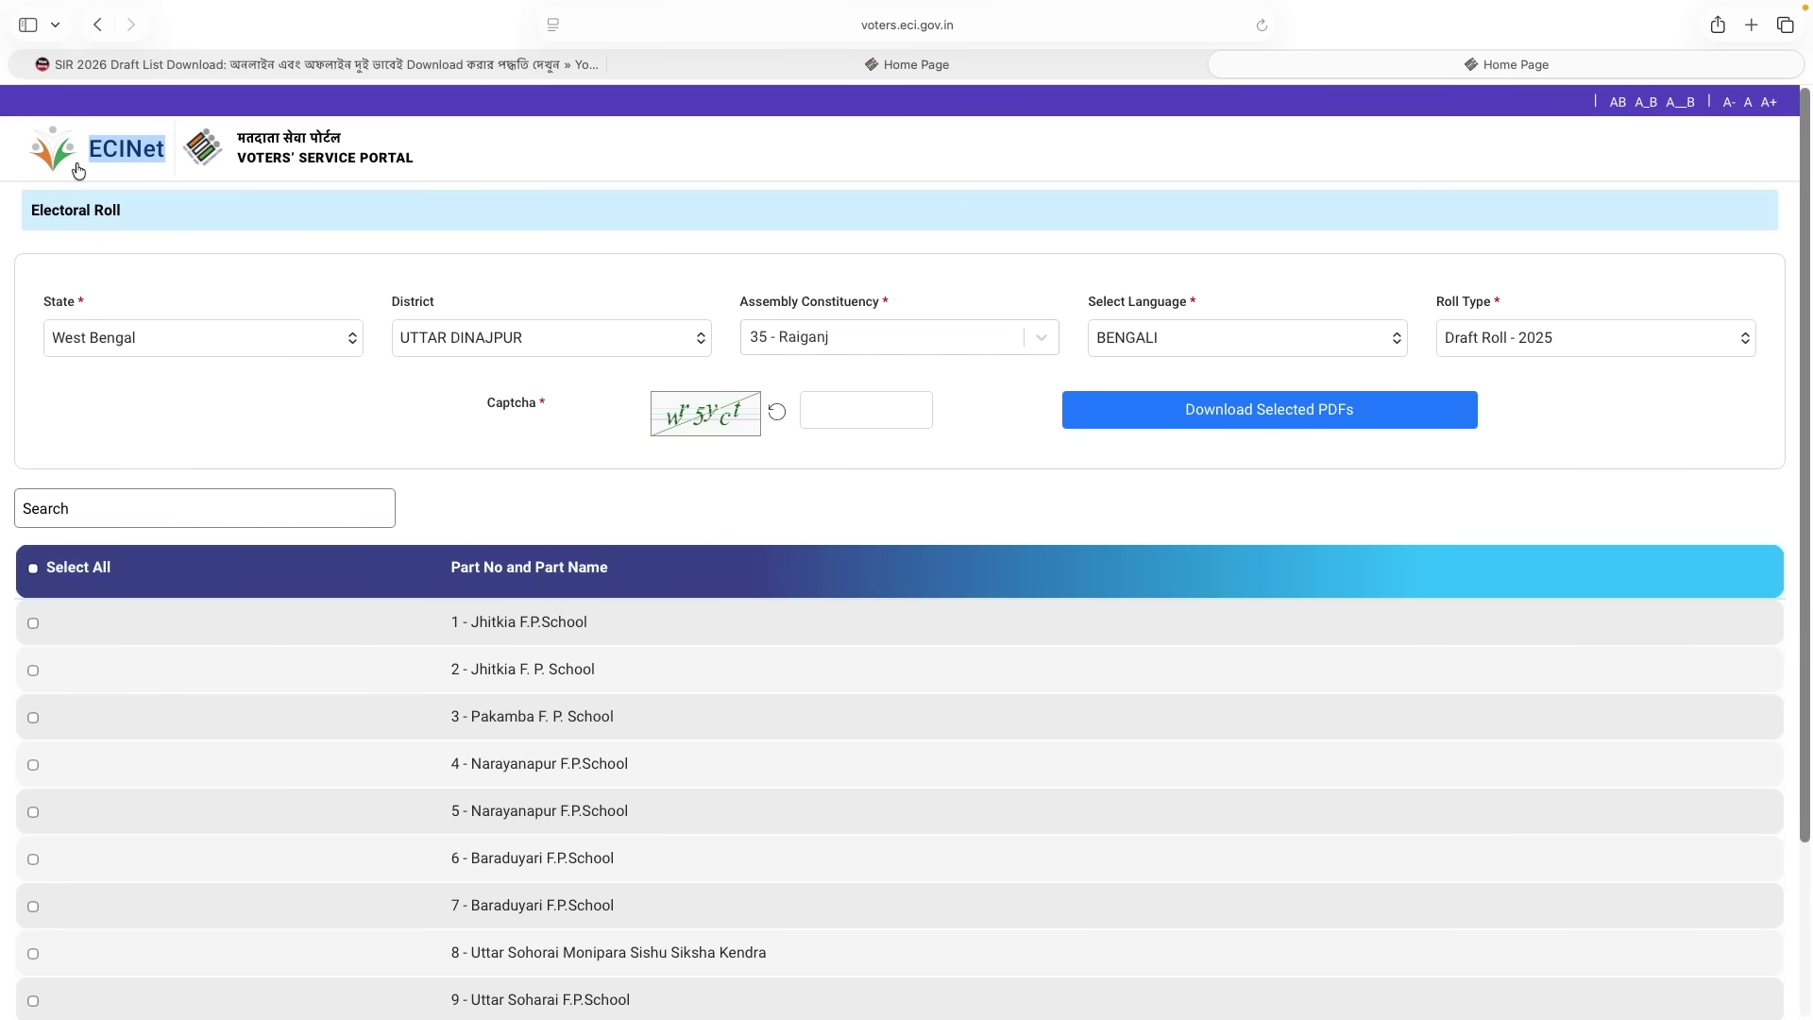
{"action": "left_click", "coordinate": [618, 670]}
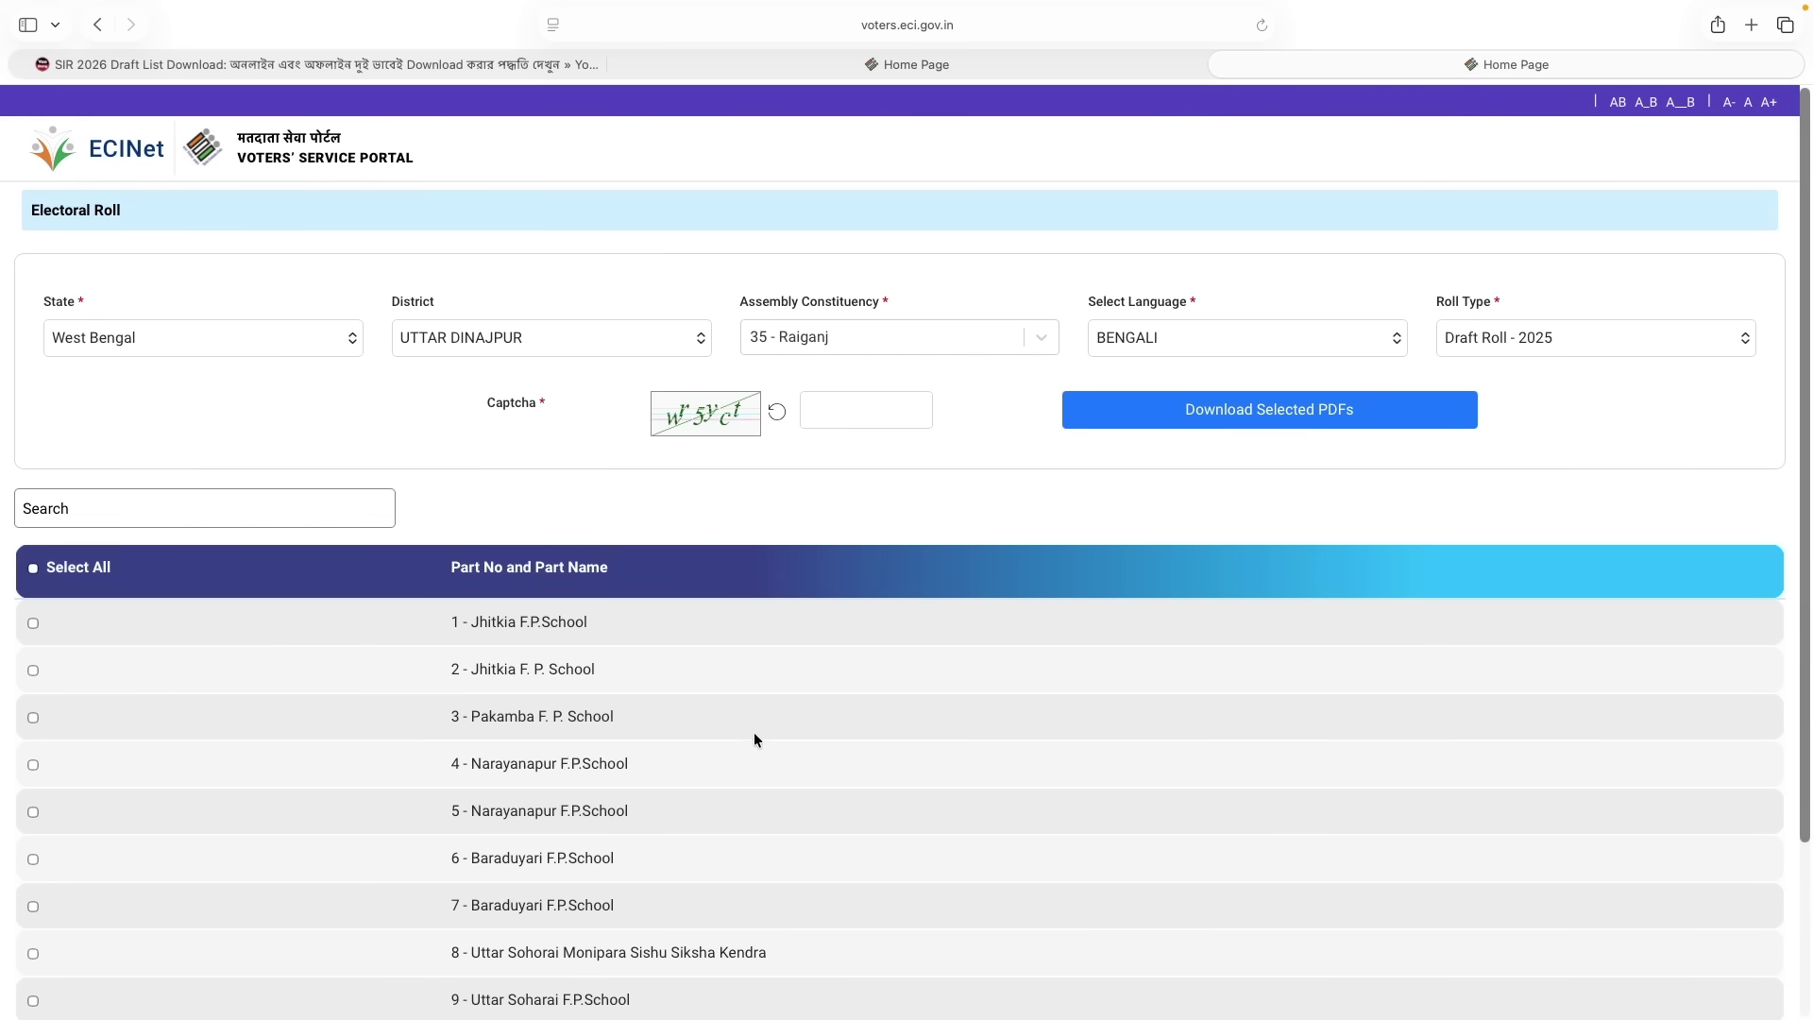
{"action": "scroll", "coordinate": [757, 718], "scroll_direction": "down", "scroll_amount": 3}
{"action": "scroll", "coordinate": [757, 719], "scroll_direction": "up", "scroll_amount": 3}
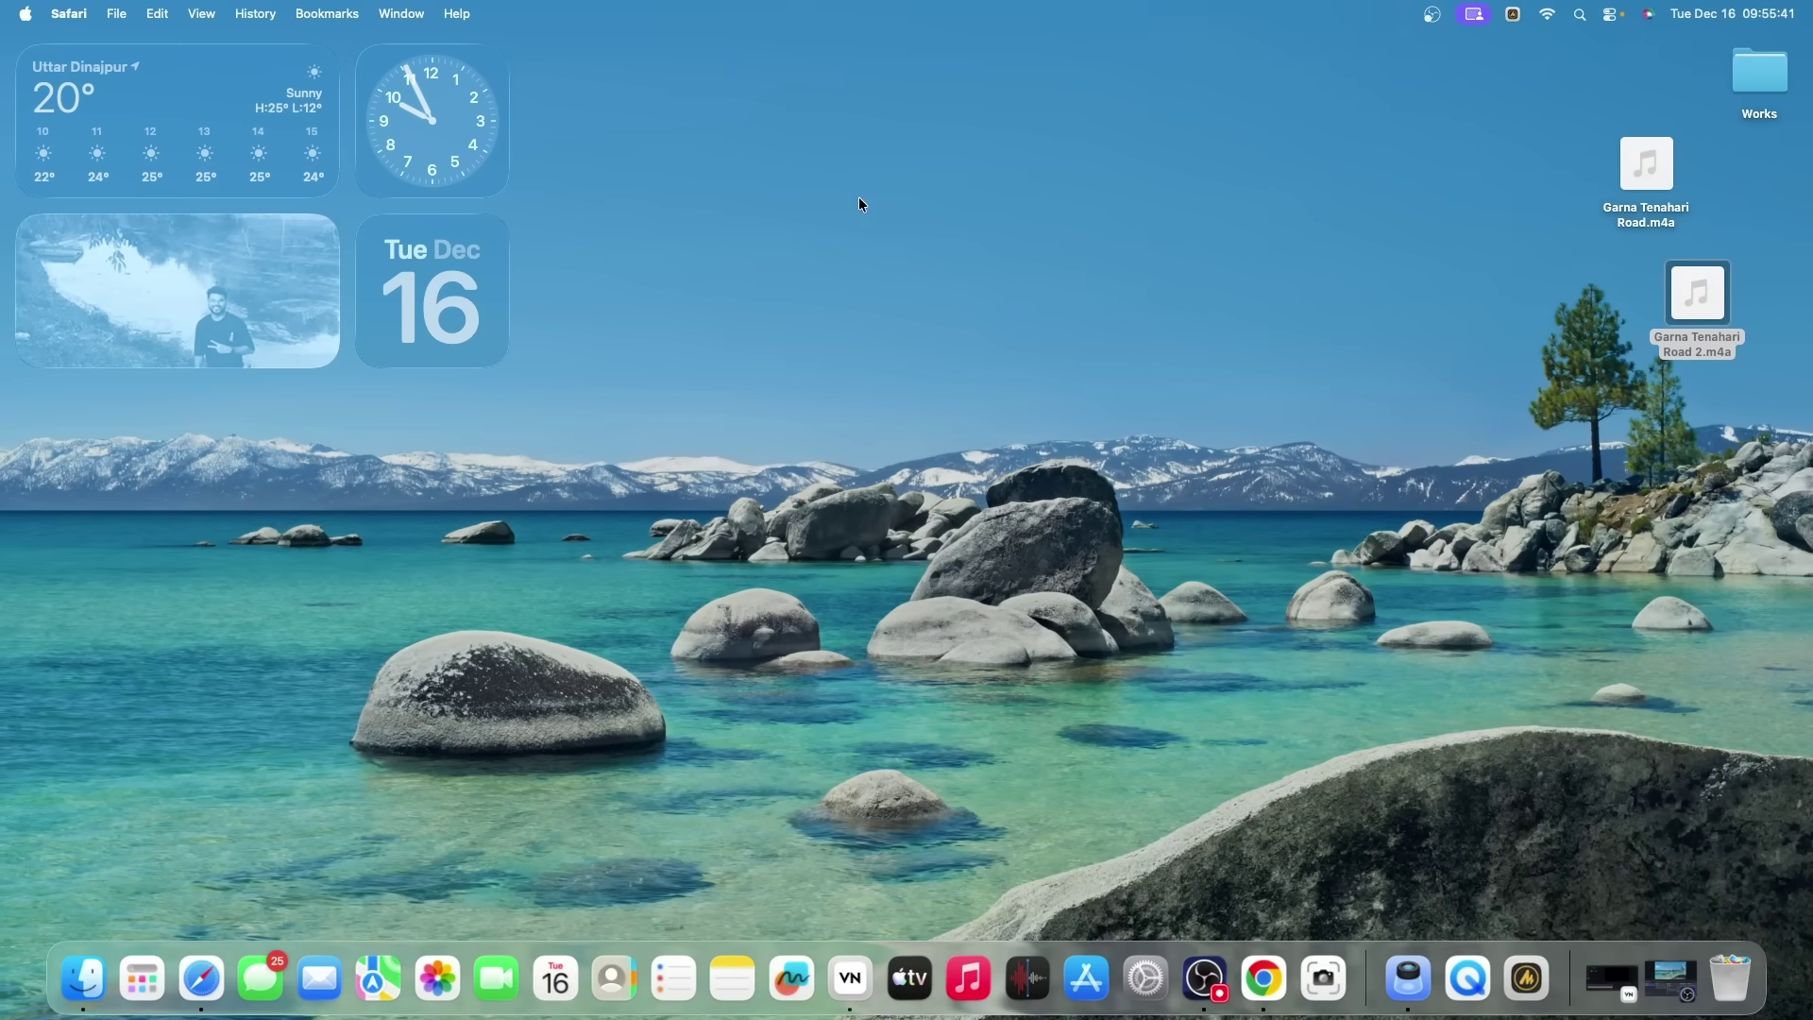
{"action": "left_click", "coordinate": [1239, 285]}
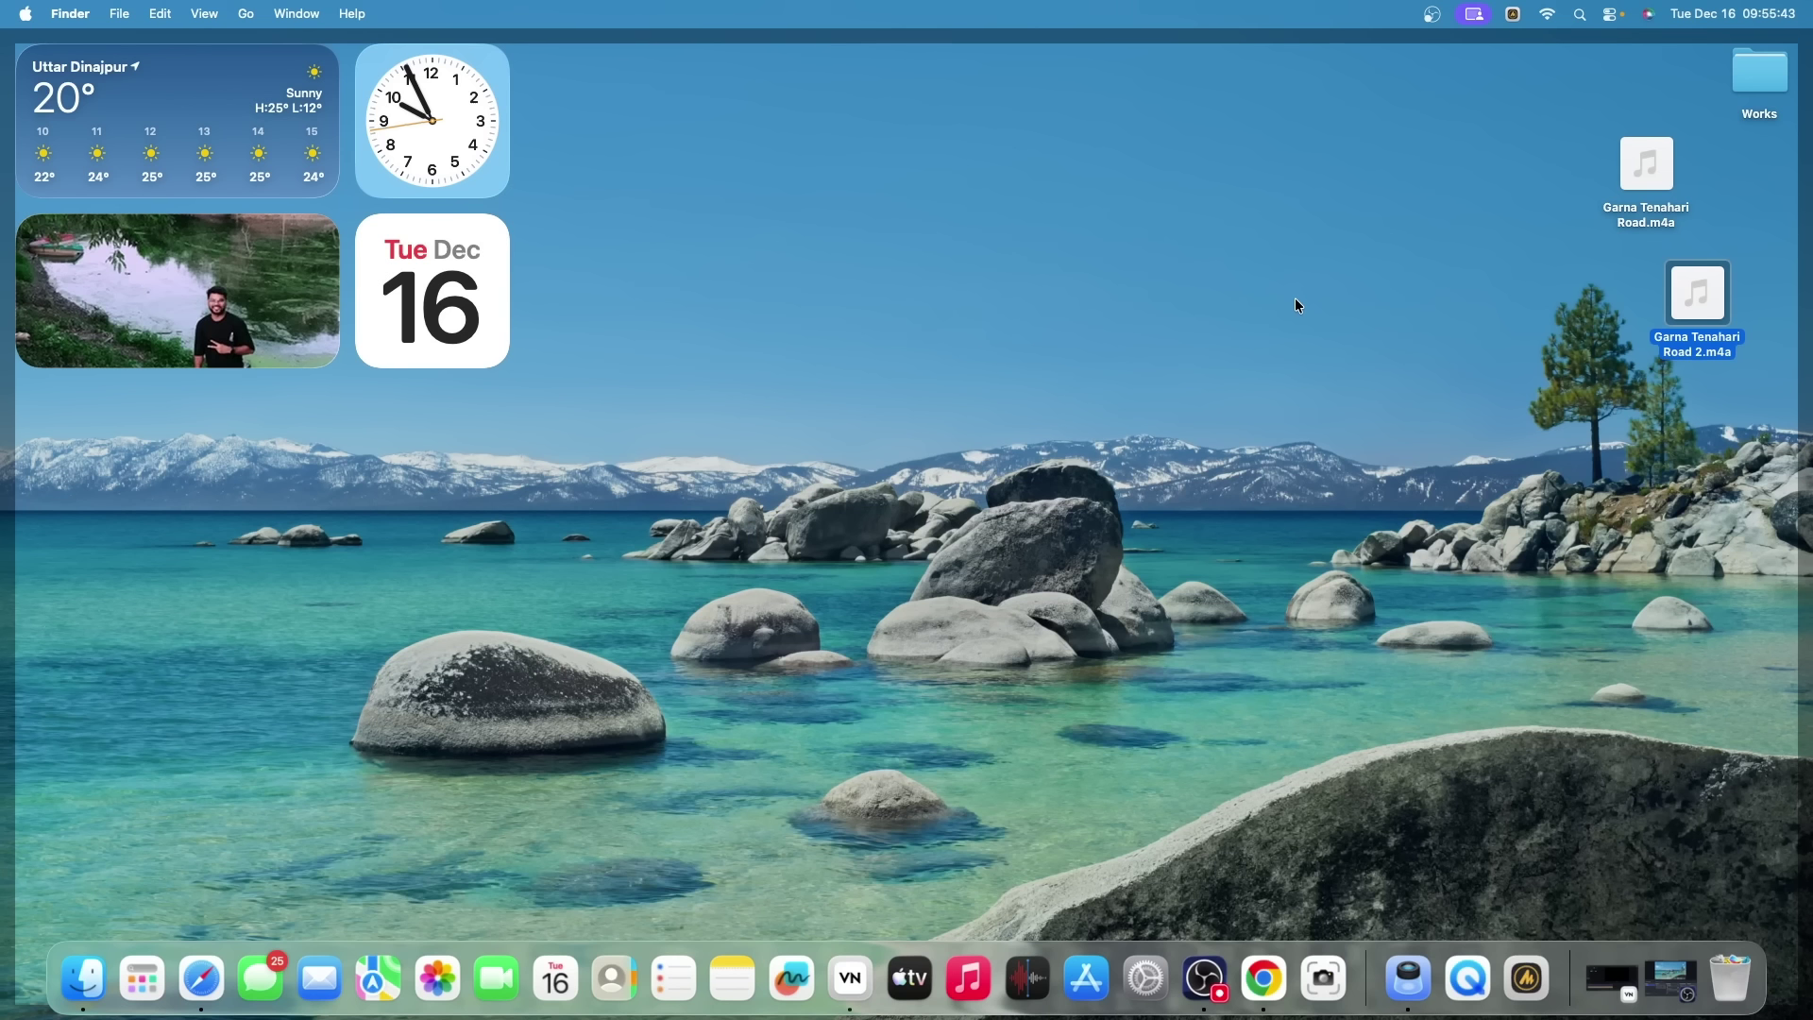